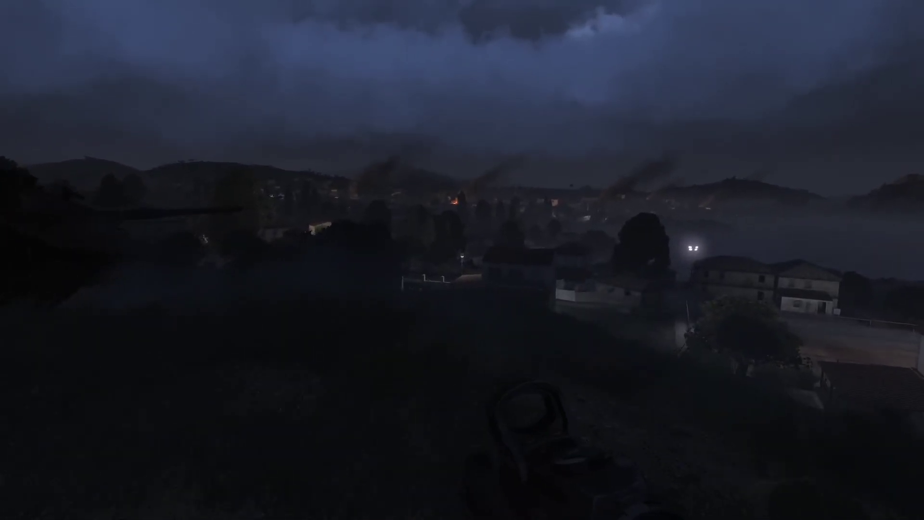
key("w")
key("w")
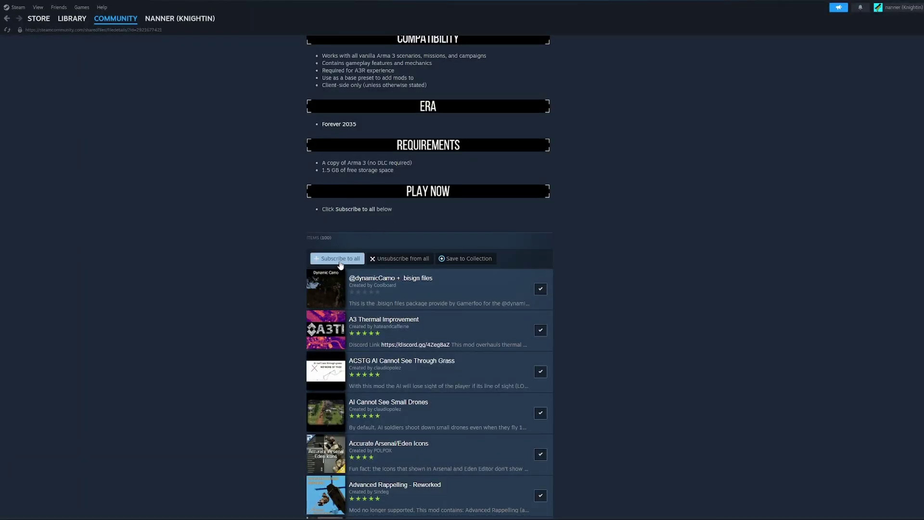
Step: Start subscribing to all items of the A3R: Core collection, and download Arma 3 Remastered v023.zip from the A3R Profiles Drive folder
left_click(341, 263)
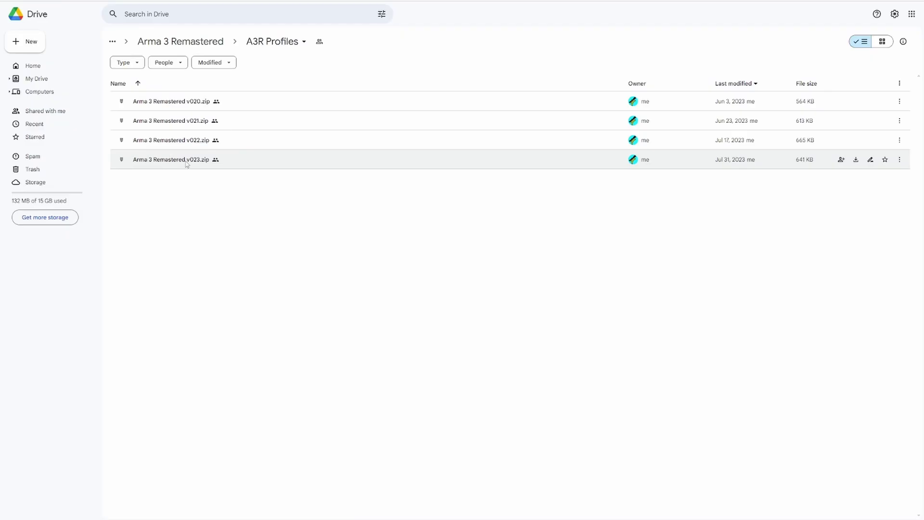
left_click(856, 160)
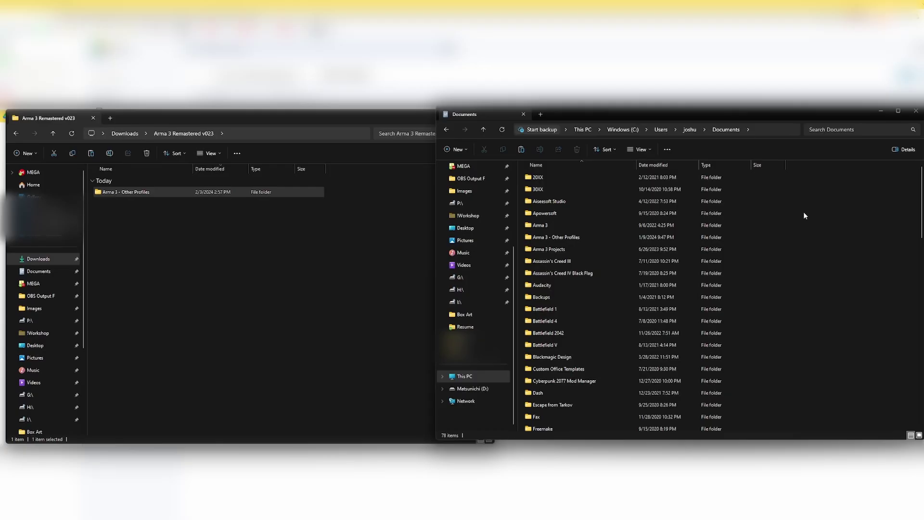
Step: Paste the extracted Arma 3 - Other Profiles folder into Documents
right_click(804, 212)
left_click(813, 221)
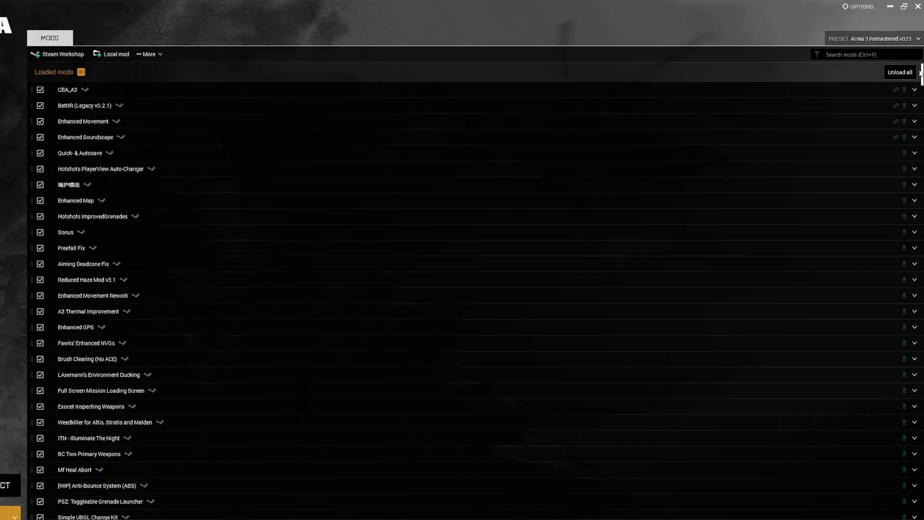
Step: Review the loaded mods of the Arma 3 Remastered v023 preset in the launcher and browse the Workshop's Apache helicopter mods in Steam
scroll(475, 289, "down", 5)
scroll(476, 289, "down", 10)
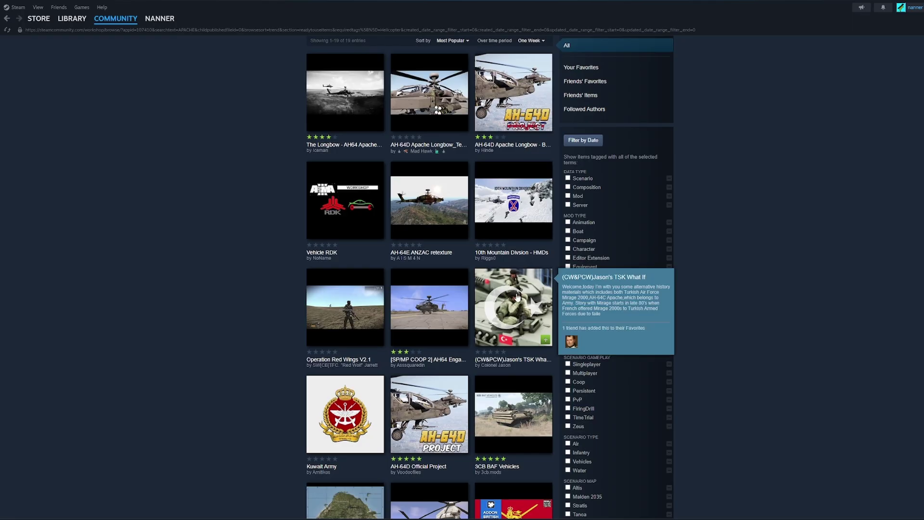
scroll(430, 301, "down", 3)
left_click(431, 301)
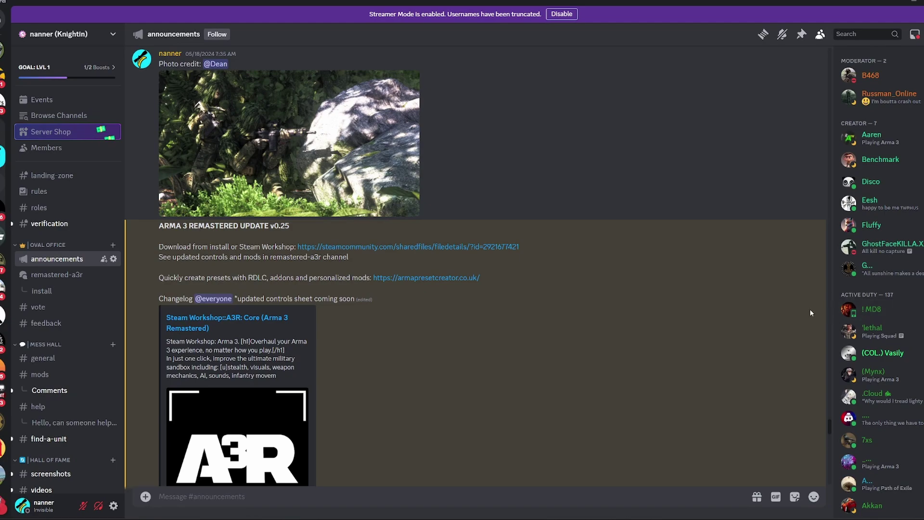
Step: Read the ARMA 3 REMASTERED UPDATE v0.25 post and its changelog in the Discord announcements channel
scroll(810, 312, "down", 3)
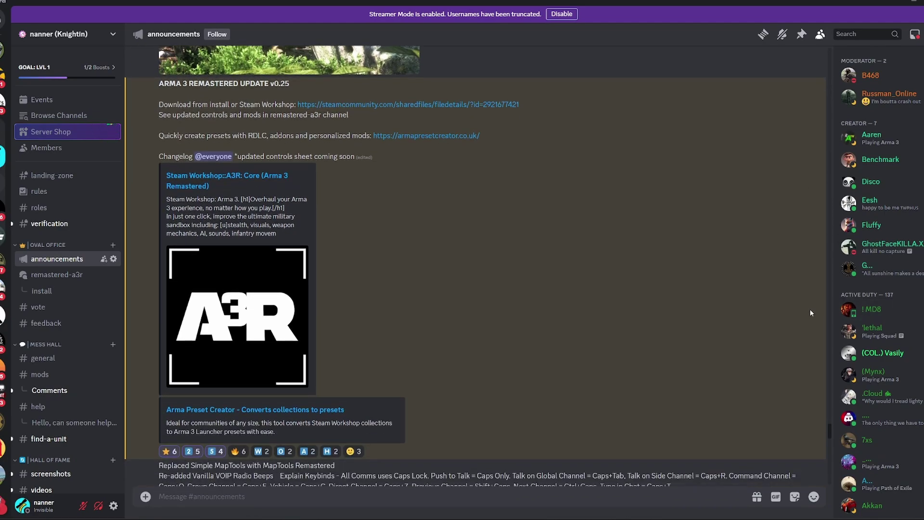
scroll(810, 312, "down", 3)
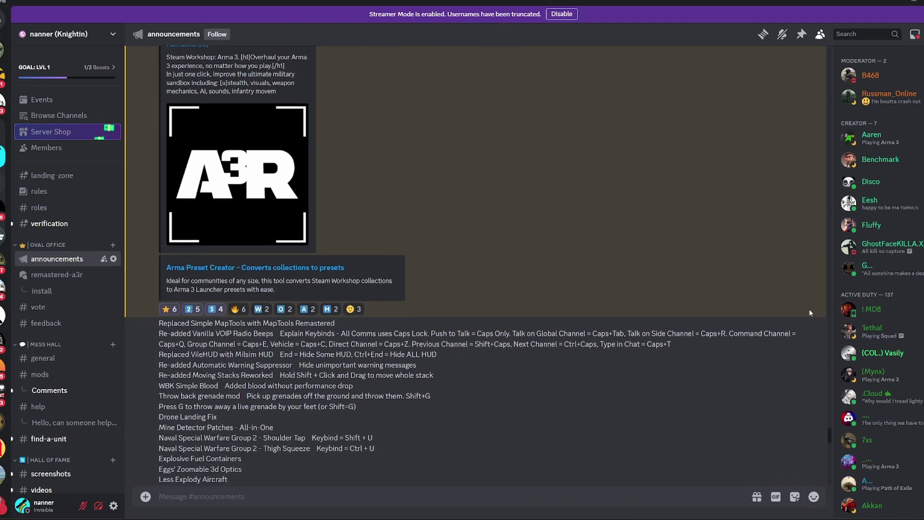
scroll(810, 310, "down", 3)
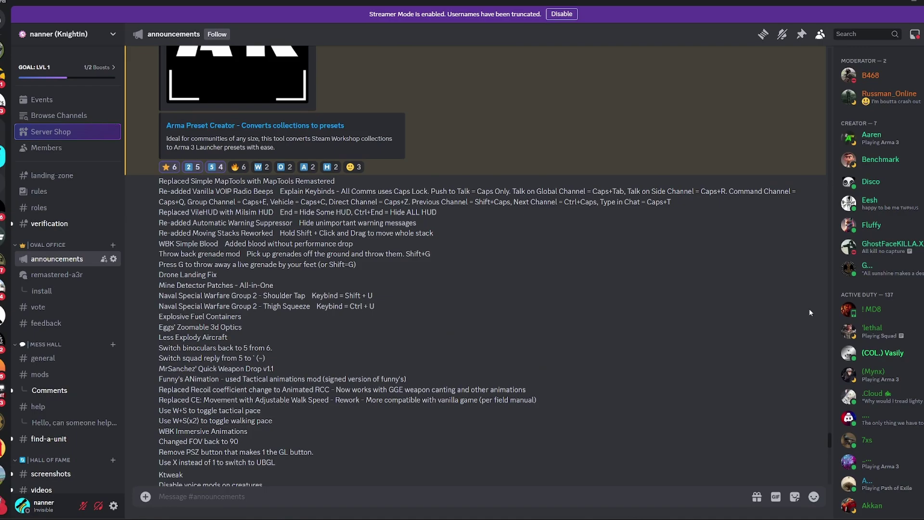
scroll(810, 312, "down", 4)
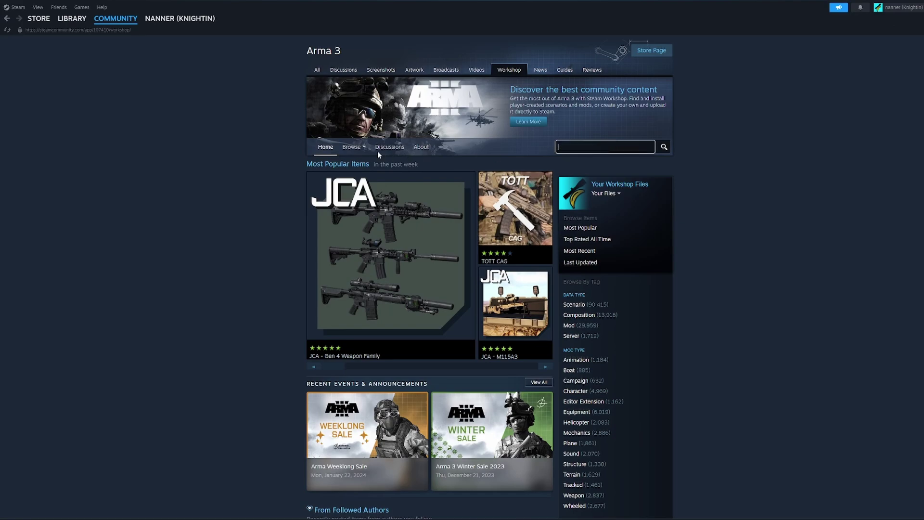
Step: Search the Arma 3 Workshop collections in Steam for "a3r core" and open A3R: Core (Arma 3 Remastered)
mouse_move(366, 150)
left_click(356, 172)
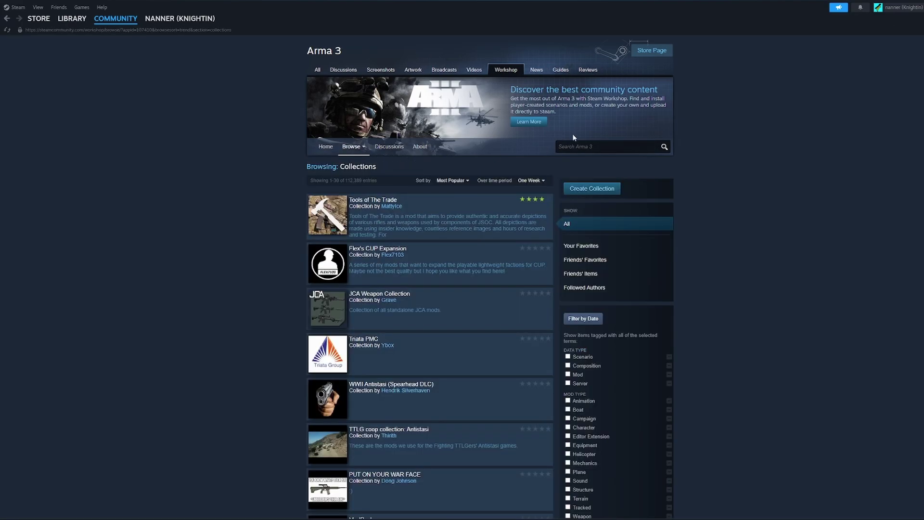
left_click(583, 144)
type("a3r core")
key("Return")
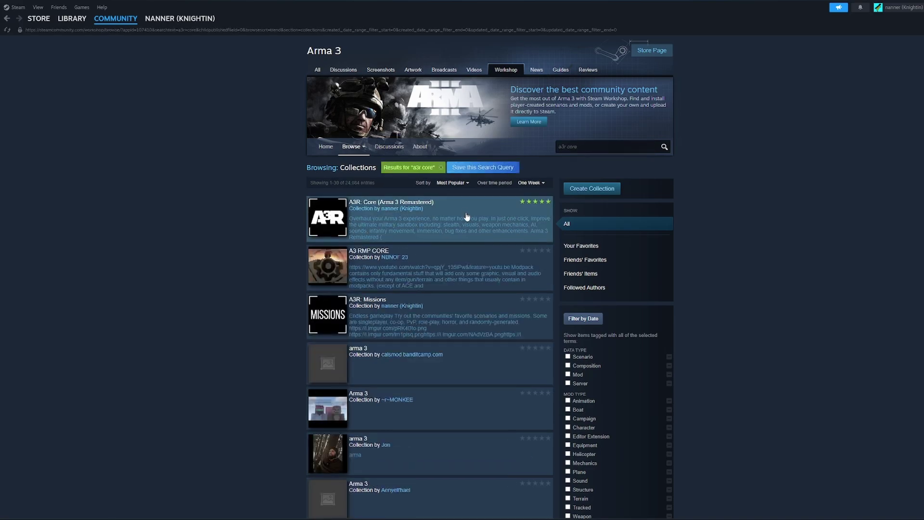
left_click(480, 215)
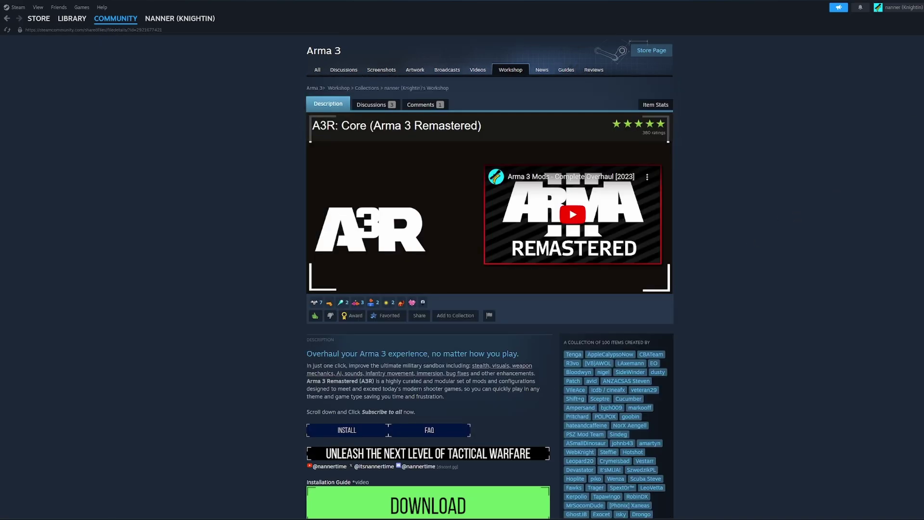
Step: Subscribe to all items of the A3R: Core collection, only adding them to the existing subscriptions
scroll(553, 164, "down", 15)
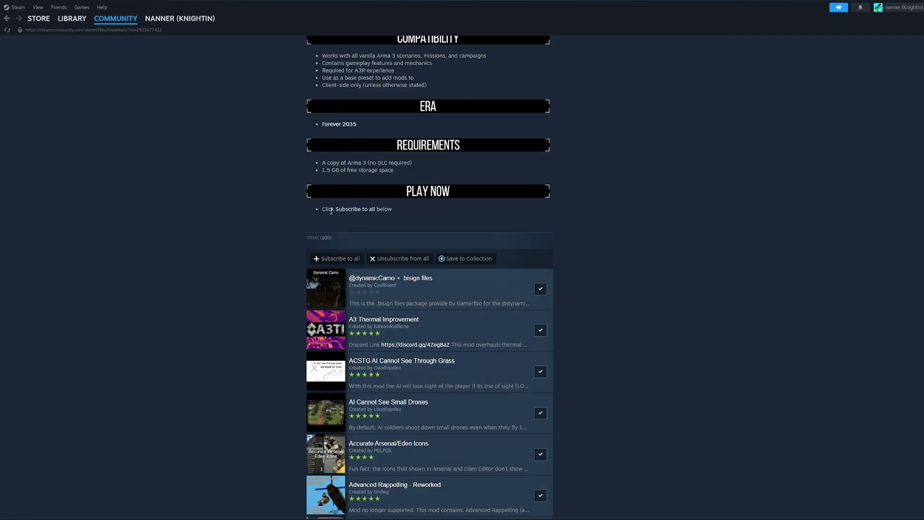
left_click(340, 264)
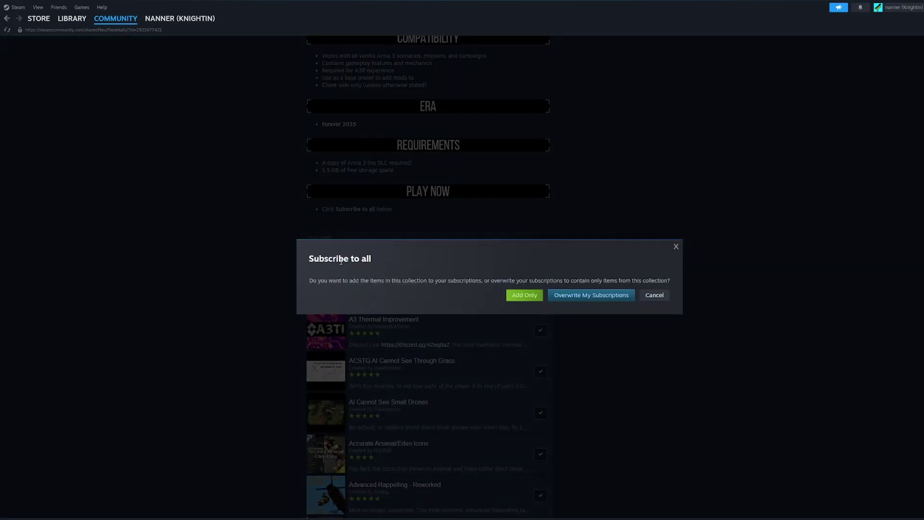
left_click(525, 295)
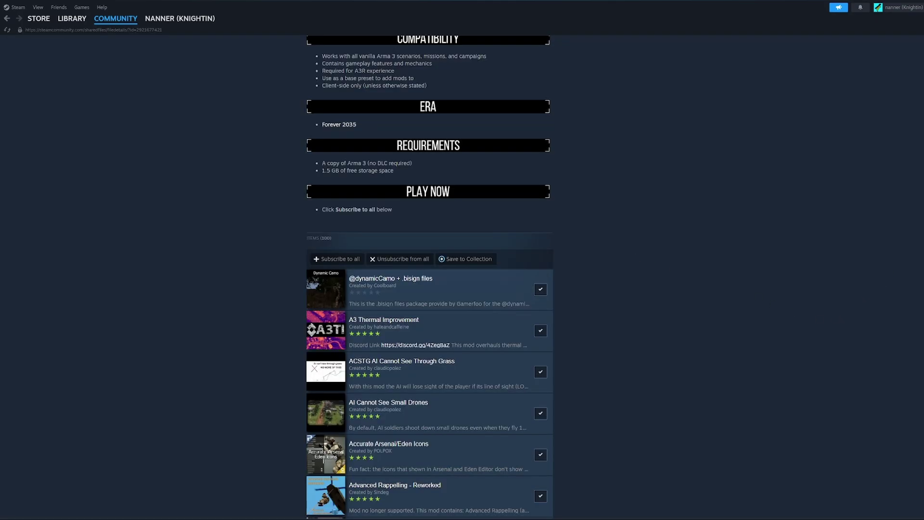
Step: Follow the collection page's download link to Google Drive and save Arma 3 Remastered v023.zip in Downloads
scroll(429, 277, "up", 3)
scroll(363, 270, "up", 20)
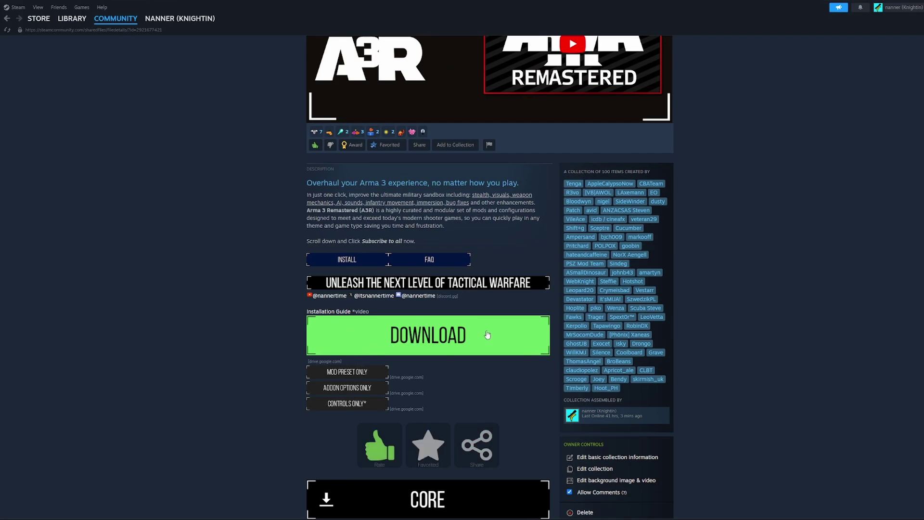
left_click(488, 335)
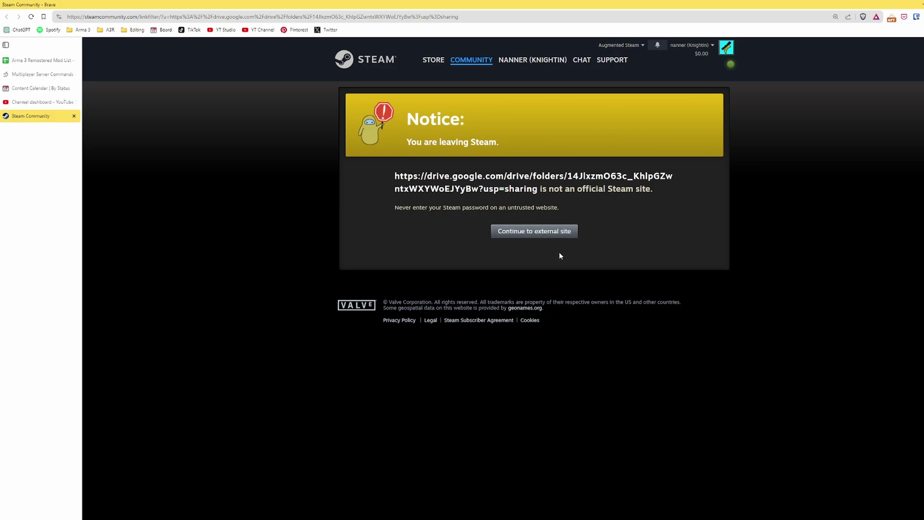
left_click(538, 238)
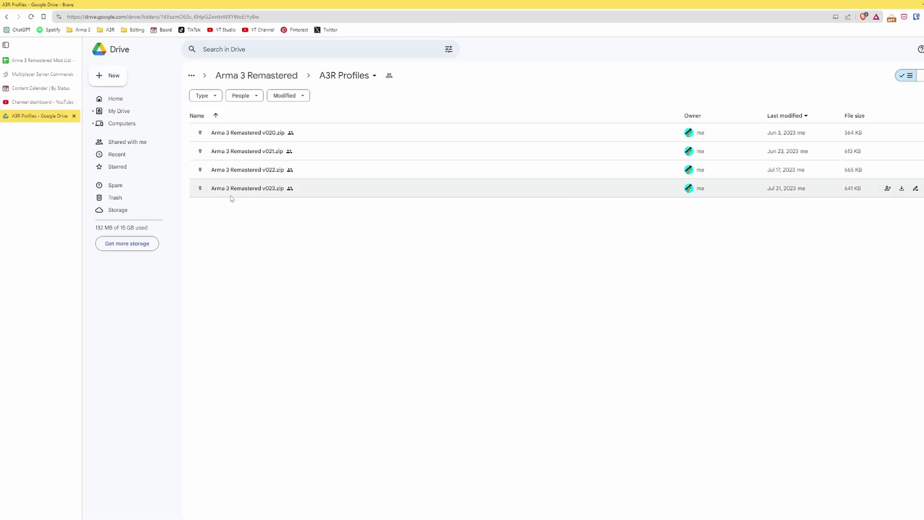
left_click(903, 189)
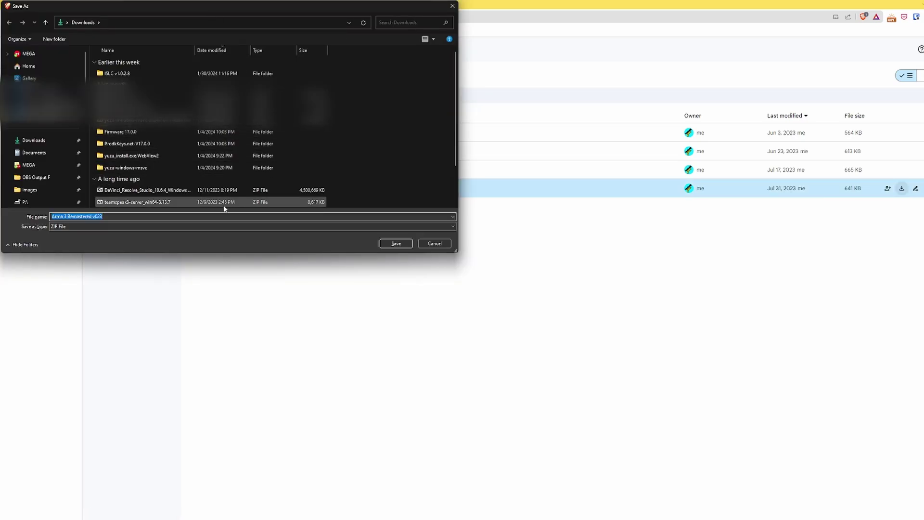
left_click(396, 243)
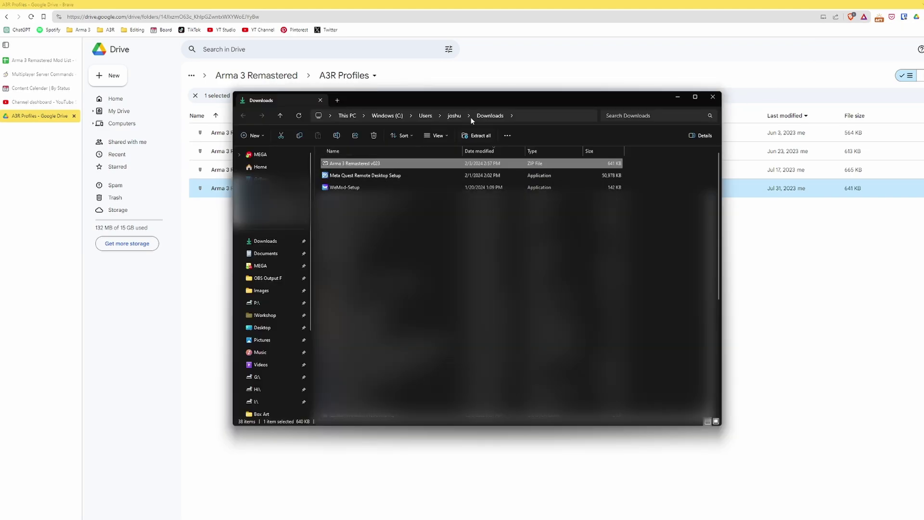
Step: Extract Arma 3 Remastered v023.zip to a folder of the same name in Downloads
right_click(387, 164)
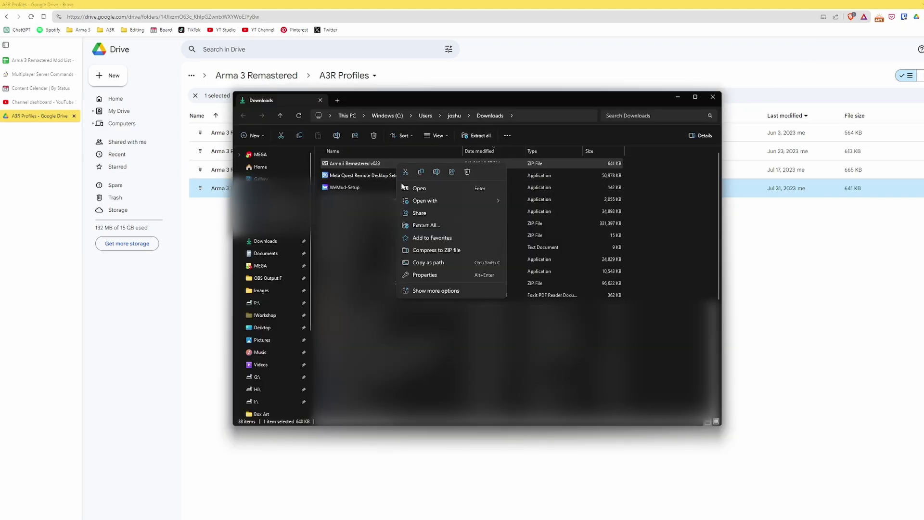
left_click(430, 225)
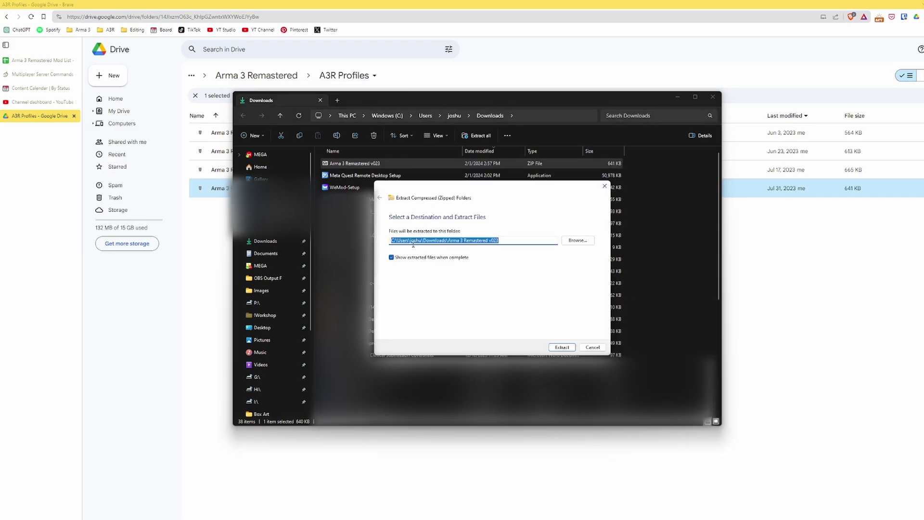
key("Return")
left_click(368, 127)
double_click(412, 197)
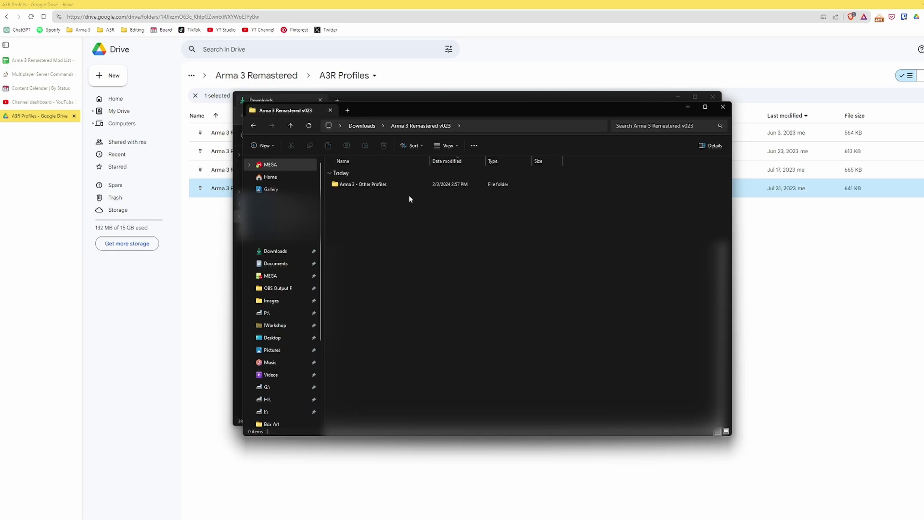
Step: Copy the extracted Arma 3 - Other Profiles folder and open the user account's Documents folder on the C: drive
left_click(374, 186)
scroll(312, 270, "down", 3)
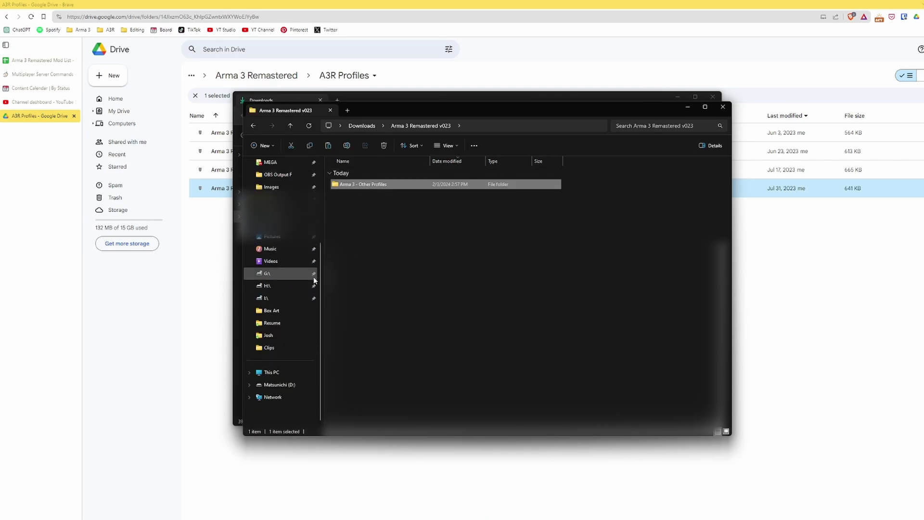
left_click(271, 374)
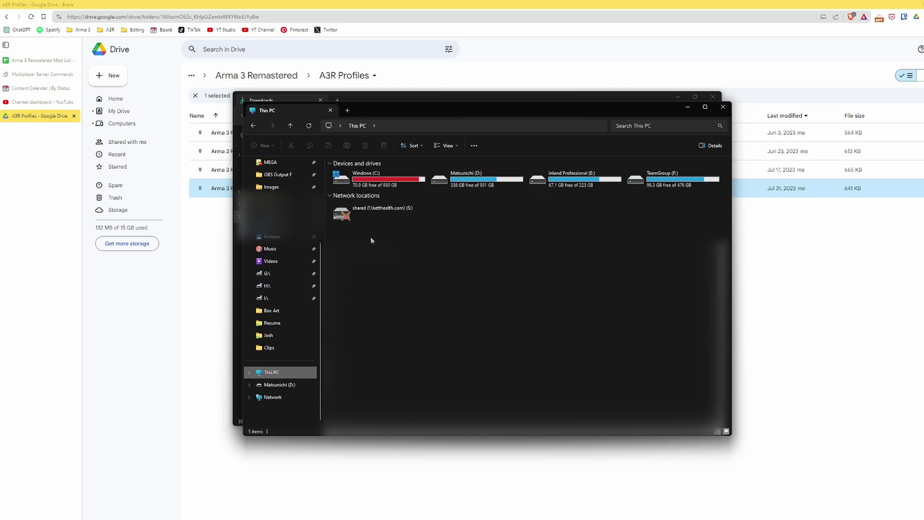
double_click(375, 182)
scroll(375, 241, "down", 2)
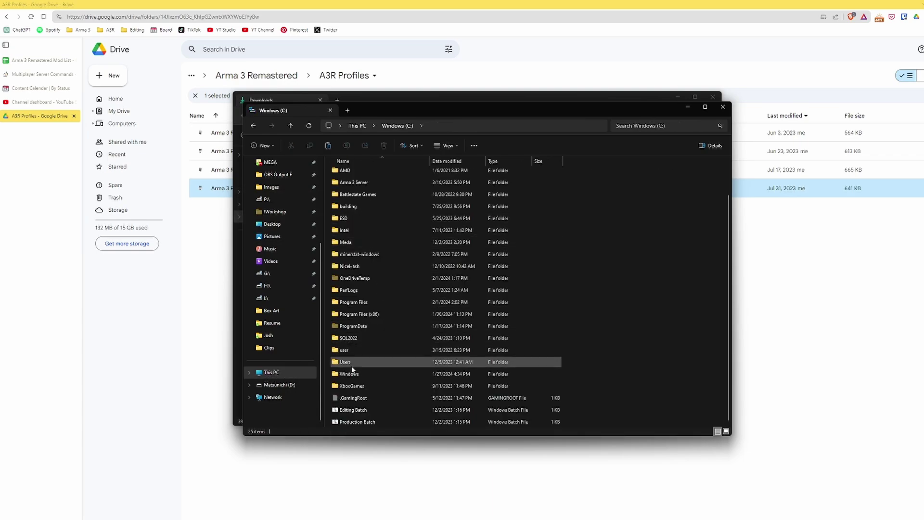
double_click(364, 362)
double_click(366, 196)
double_click(364, 195)
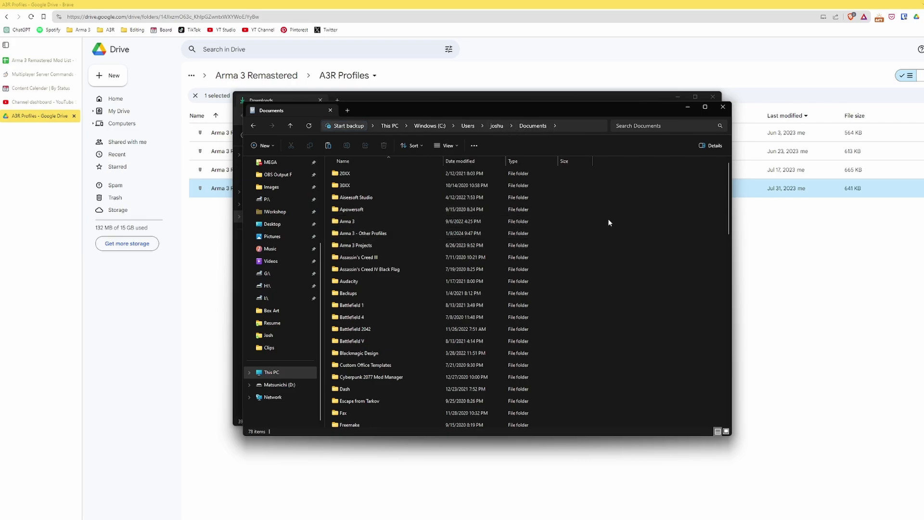
Step: Arrange the Documents window and the extracted Arma 3 Remastered v023 window side by side
left_click(407, 225)
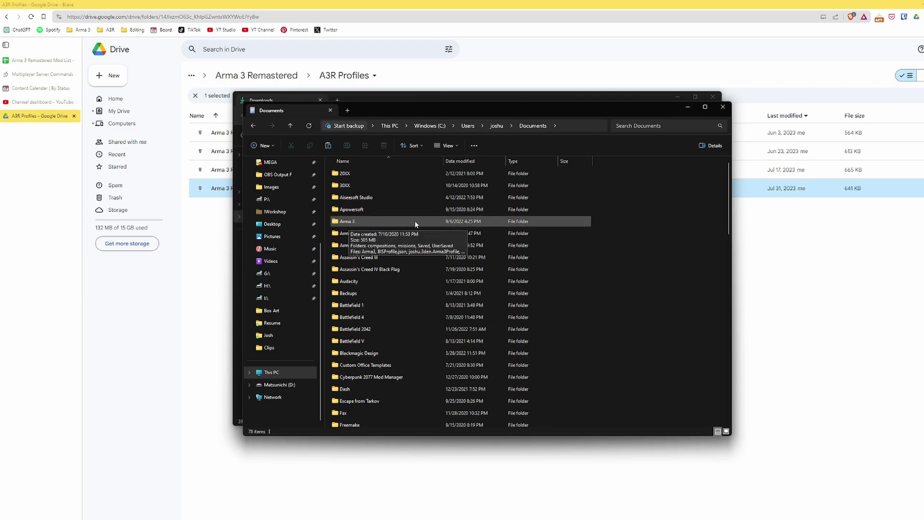
right_click(601, 246)
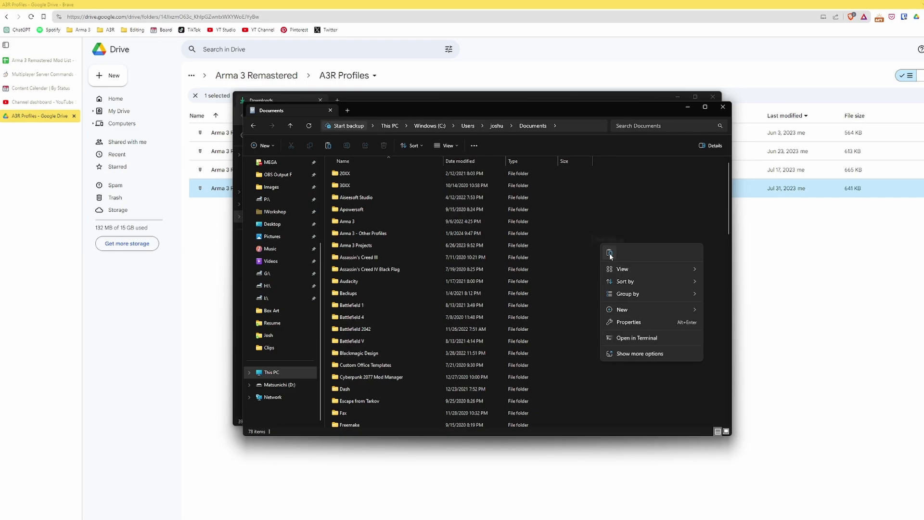
left_click_drag(495, 110, 689, 114)
left_click_drag(529, 96, 302, 114)
double_click(129, 204)
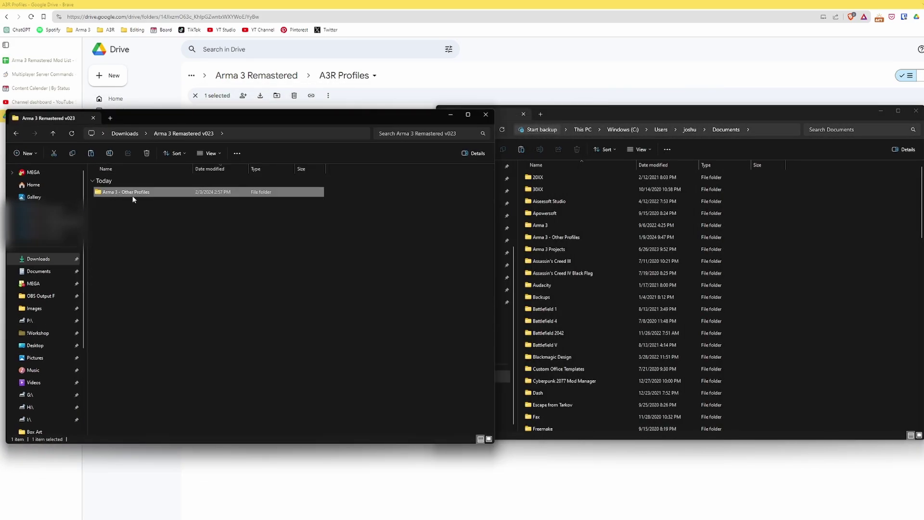
Step: Copy the Arma 3 - Other Profiles folder from the extracted archive into Documents, replacing the files with the same names
right_click(132, 195)
left_click(156, 202)
left_click(780, 228)
right_click(780, 227)
right_click(804, 212)
left_click(813, 221)
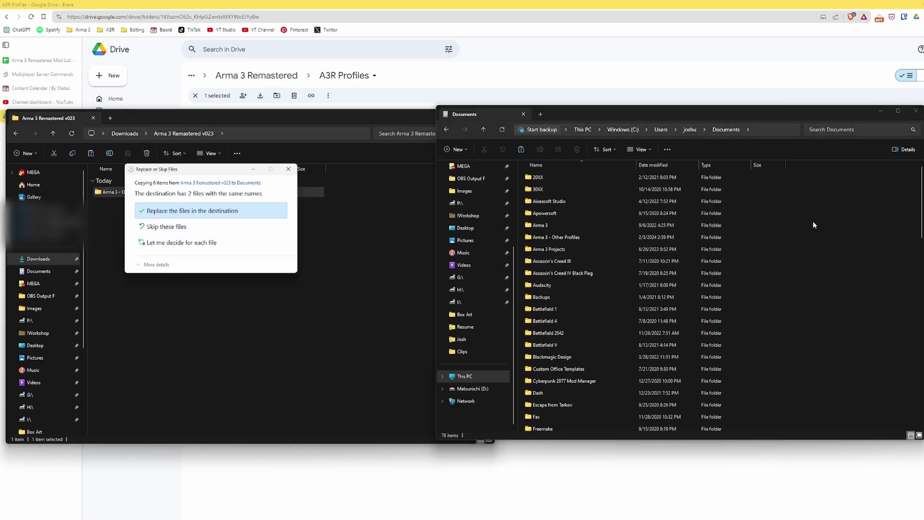
left_click(194, 213)
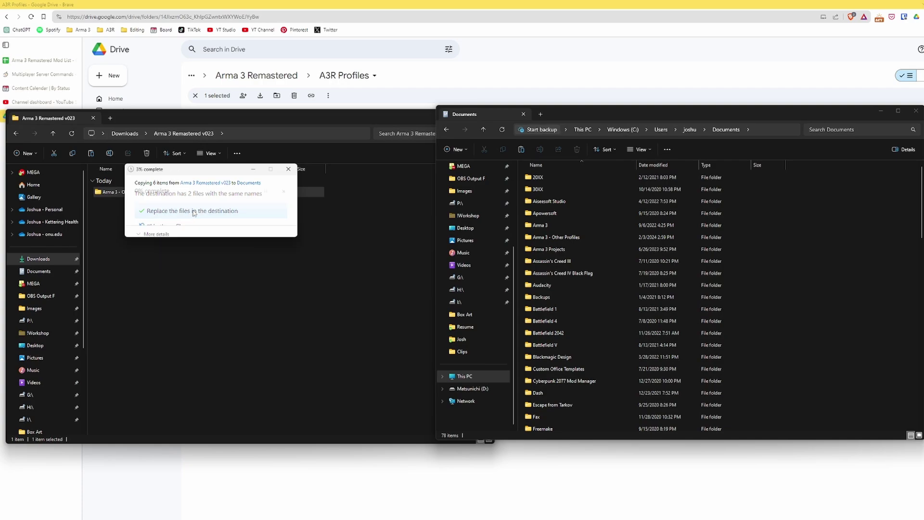
Step: Put away the extracted archive's window and select the Arma 3 - Other Profiles folder in Documents
left_click(398, 119)
left_click(470, 116)
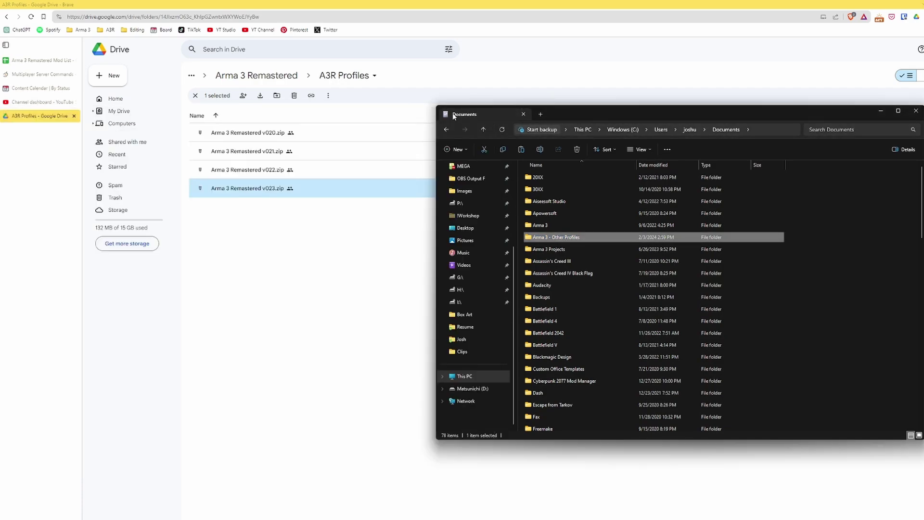
left_click(556, 241)
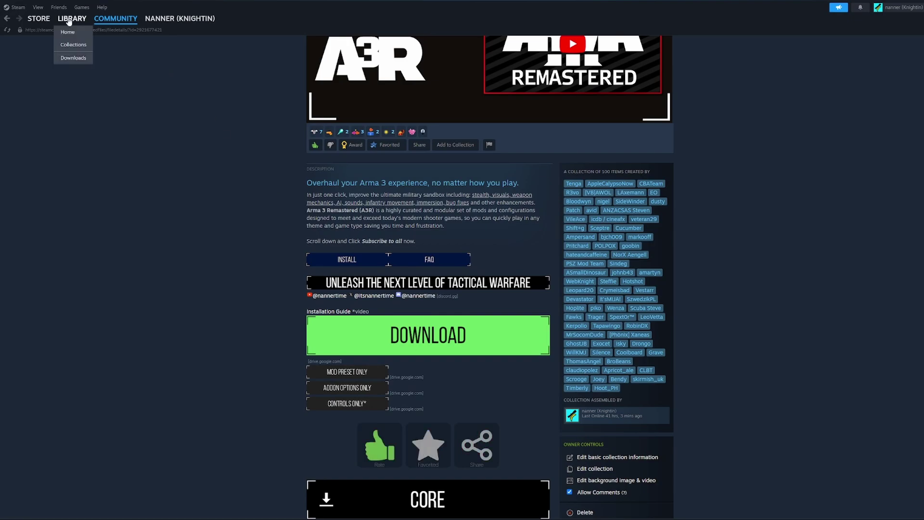
Step: Launch Arma 3 from the Steam library and open the mod list in its launcher
left_click(68, 20)
left_click(172, 167)
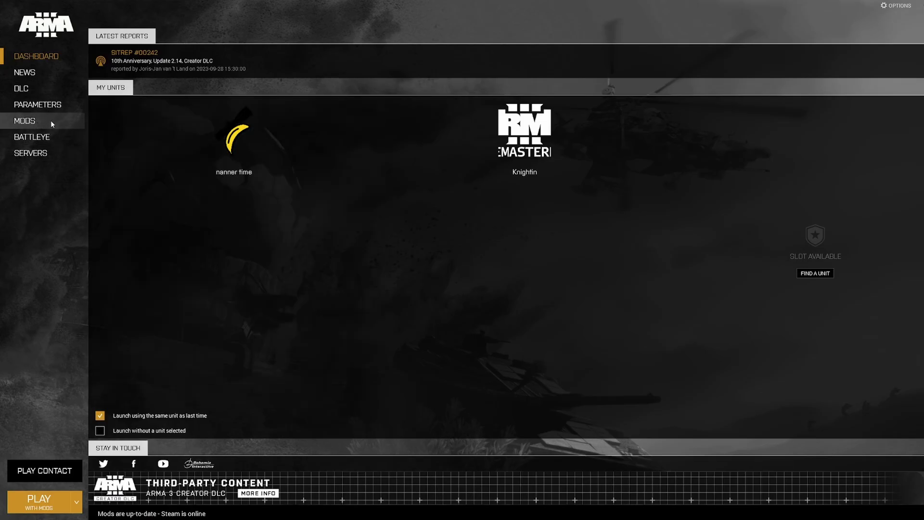
left_click(51, 120)
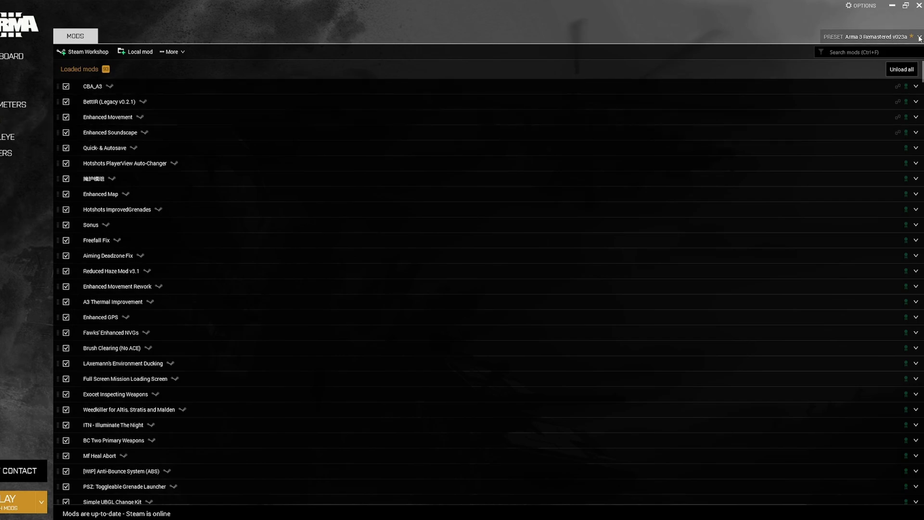
Step: Start importing a mod preset and browse to the Arma 3 - Other Profiles folder in the user account's Documents on the C: drive
left_click(919, 37)
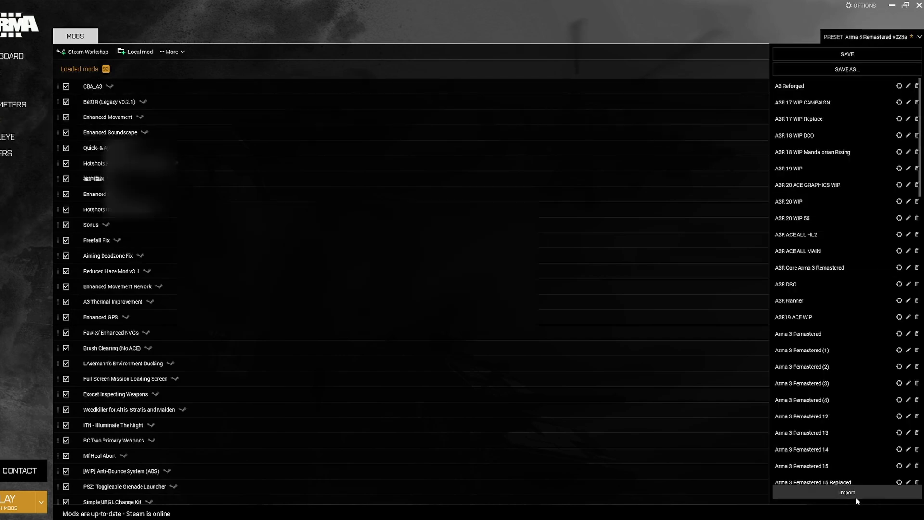
left_click(870, 491)
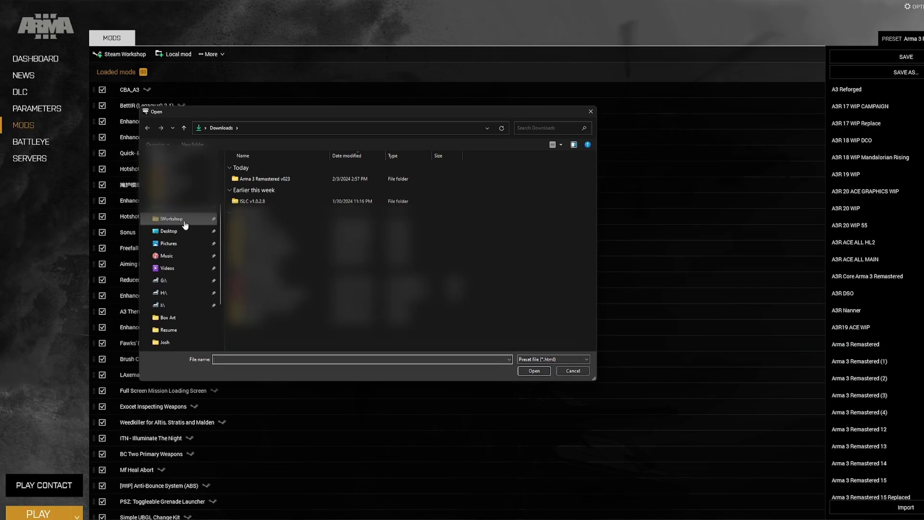
scroll(150, 214, "down", 3)
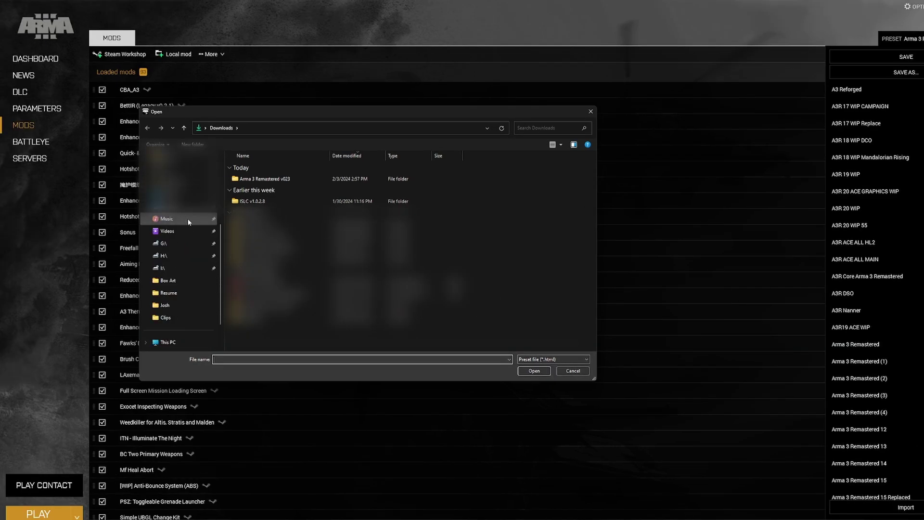
scroll(193, 250, "down", 2)
left_click(189, 306)
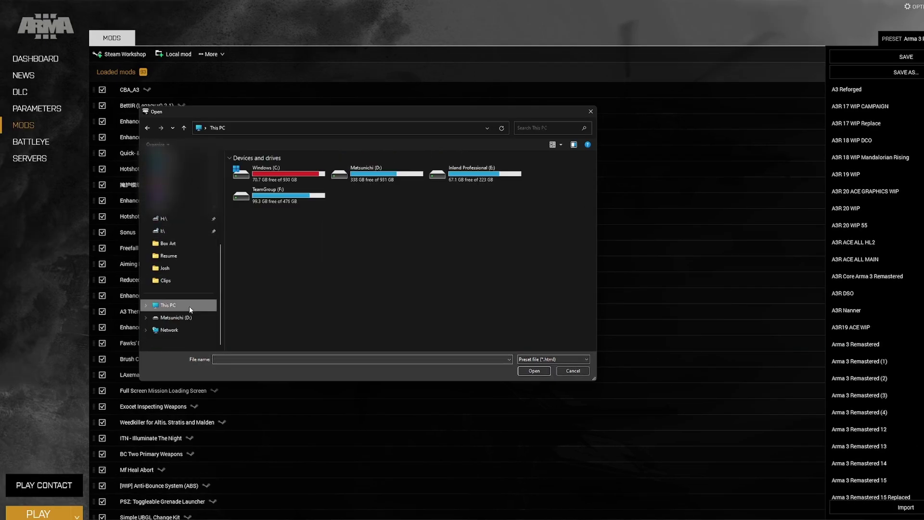
double_click(268, 179)
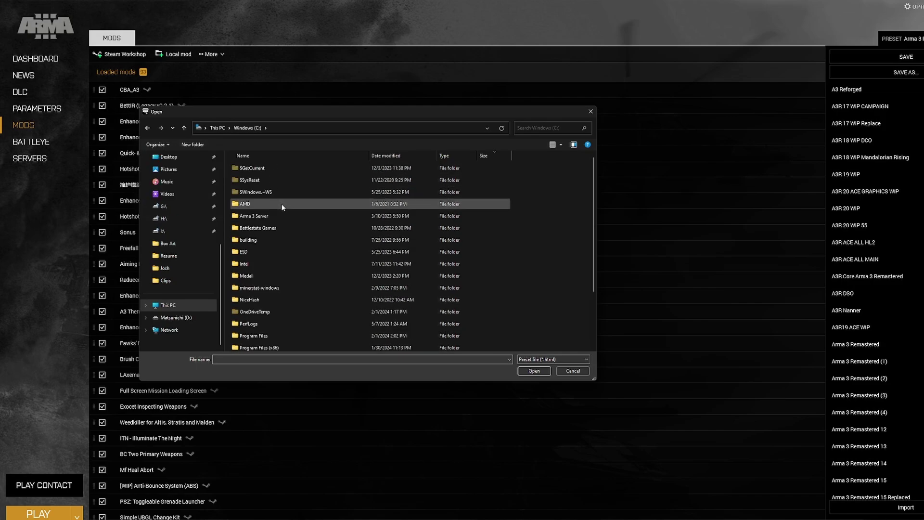
scroll(275, 221, "down", 2)
double_click(243, 320)
double_click(260, 192)
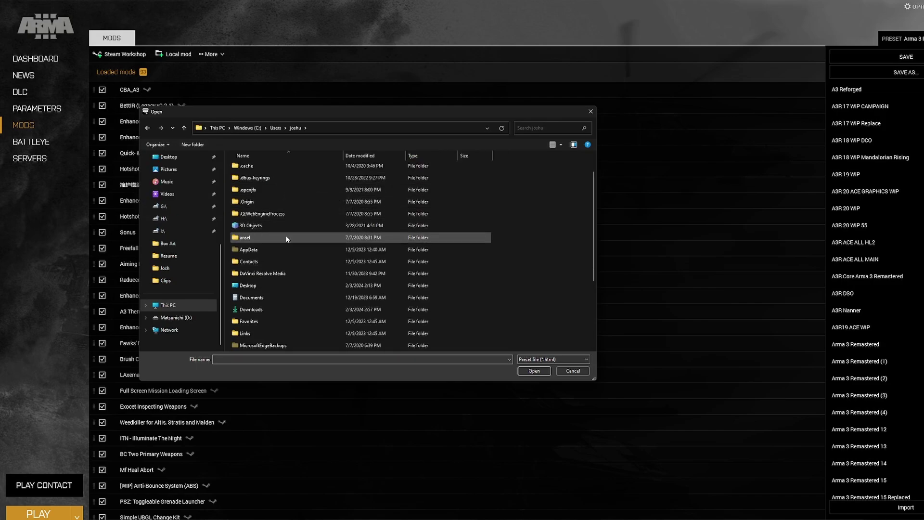
scroll(266, 265, "down", 1)
double_click(266, 264)
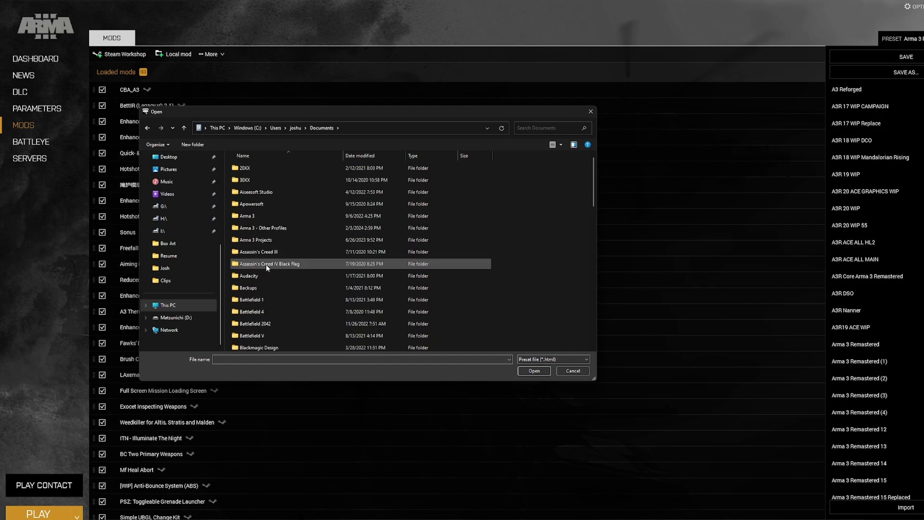
double_click(266, 233)
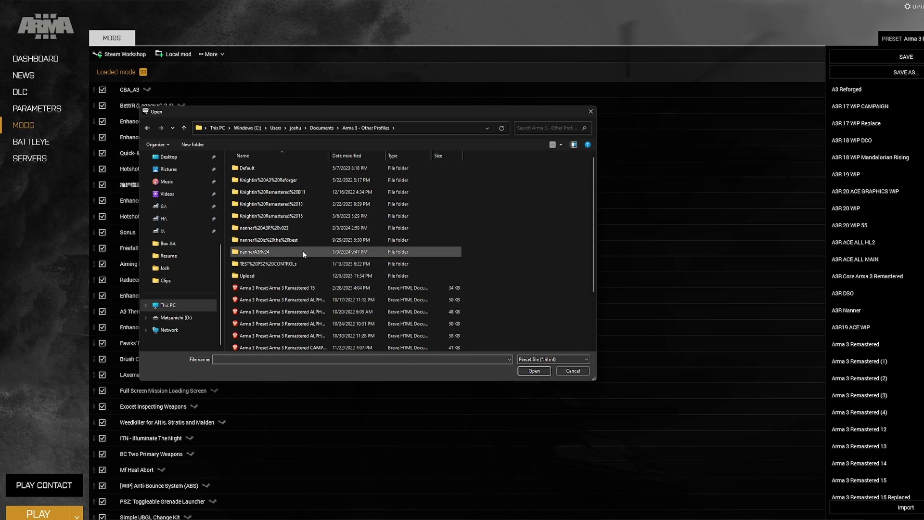
Step: Import the preset file Arma 3 Preset Arma 3 Remastered v023
scroll(309, 246, "down", 2)
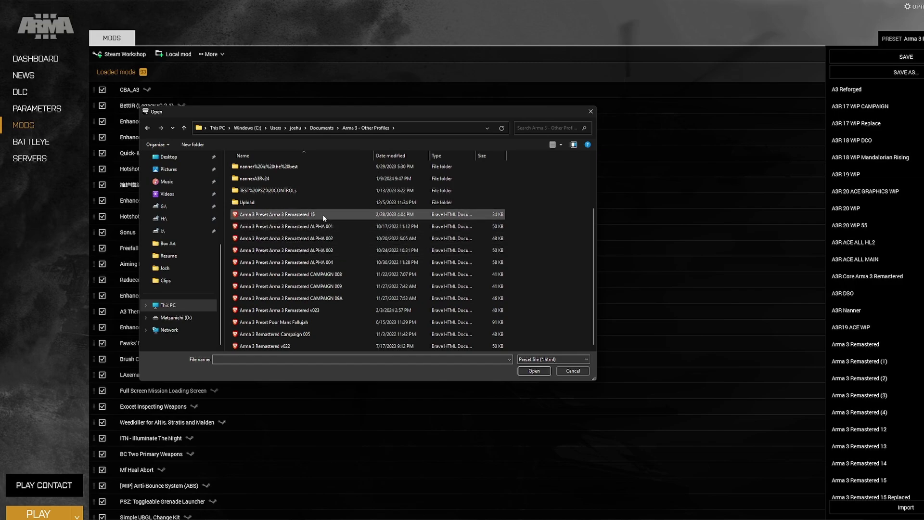
left_click(353, 310)
left_click(538, 370)
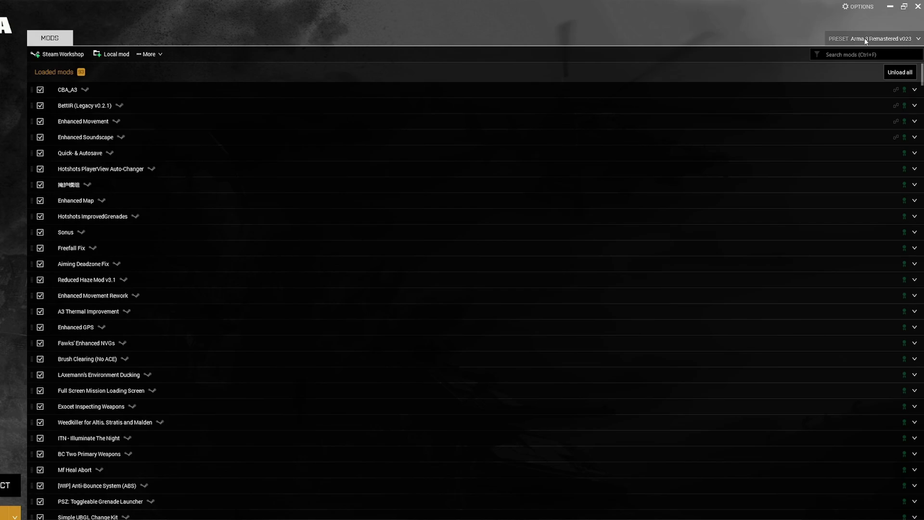
Step: Check the active mod preset and loaded mods, and start the game with mods
left_click(881, 40)
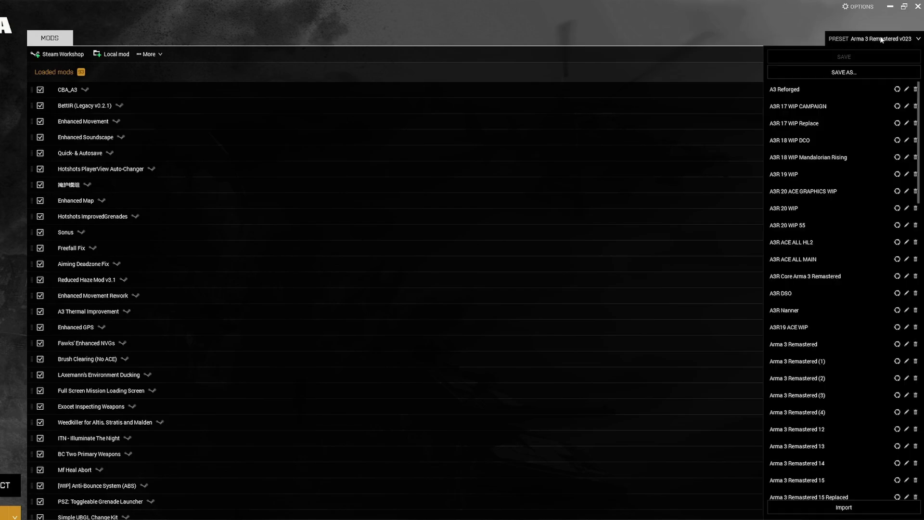
left_click(881, 39)
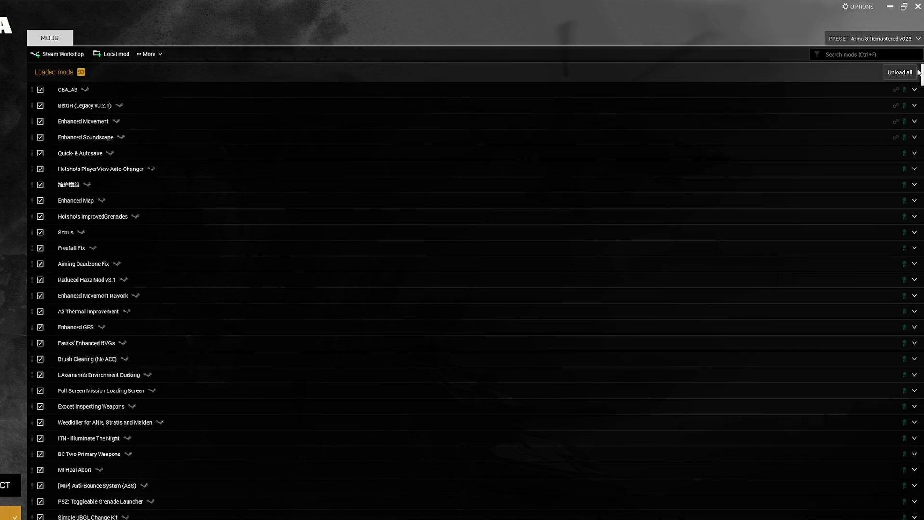
left_click_drag(921, 72, 306, 65)
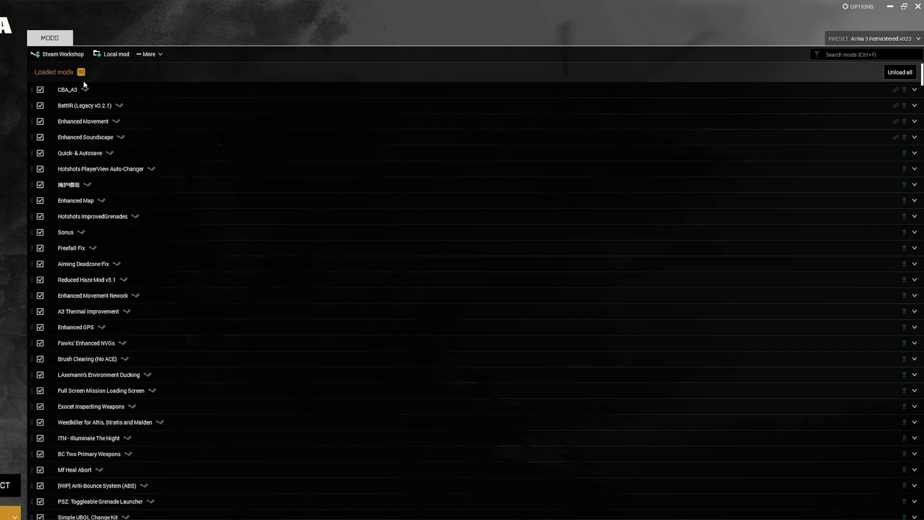
left_click(57, 503)
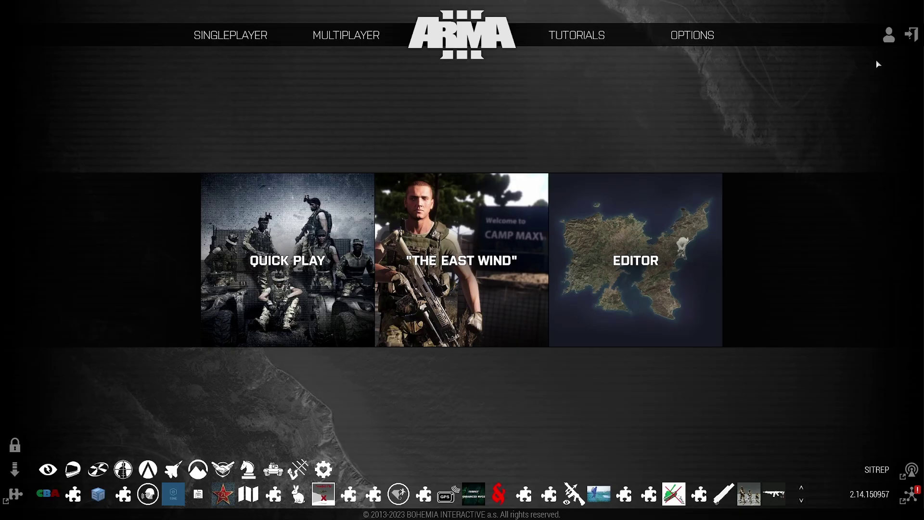
Step: Open the player profile manager and switch from the Default profile to nannerA3Rv24
mouse_move(891, 41)
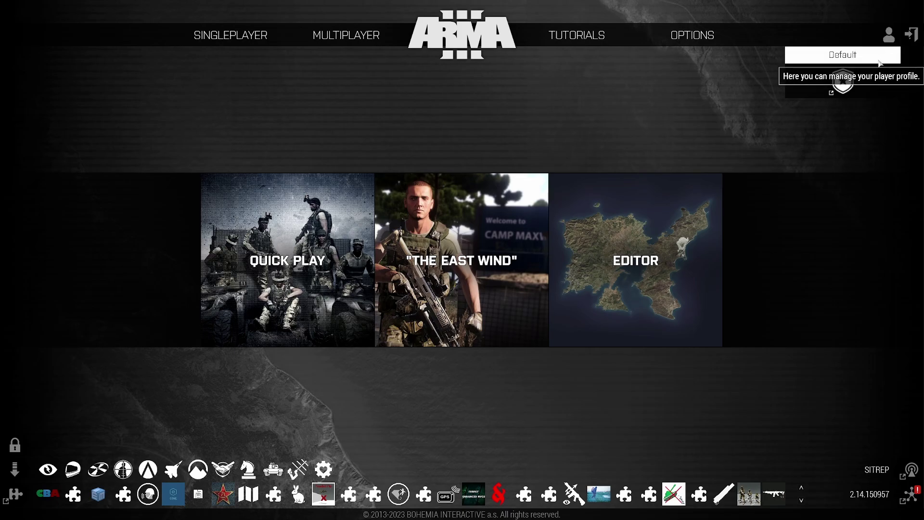
left_click(879, 63)
left_click(309, 147)
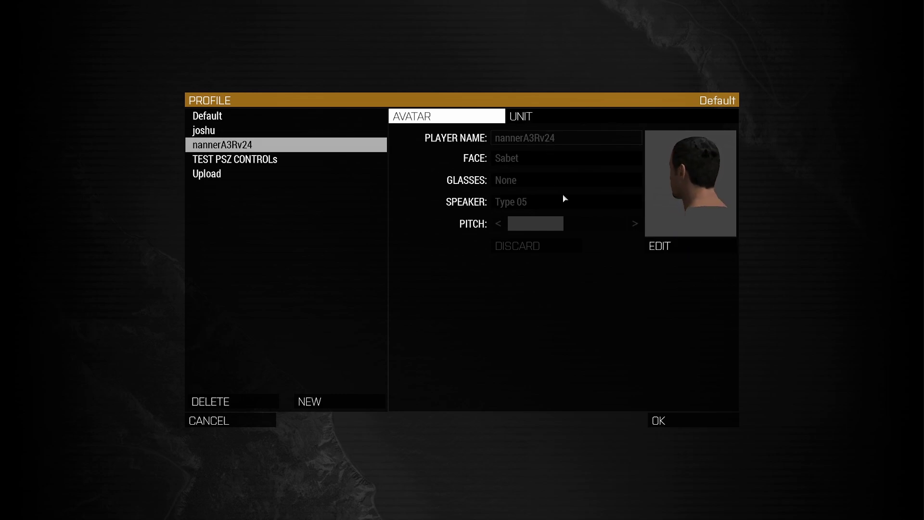
left_click(703, 424)
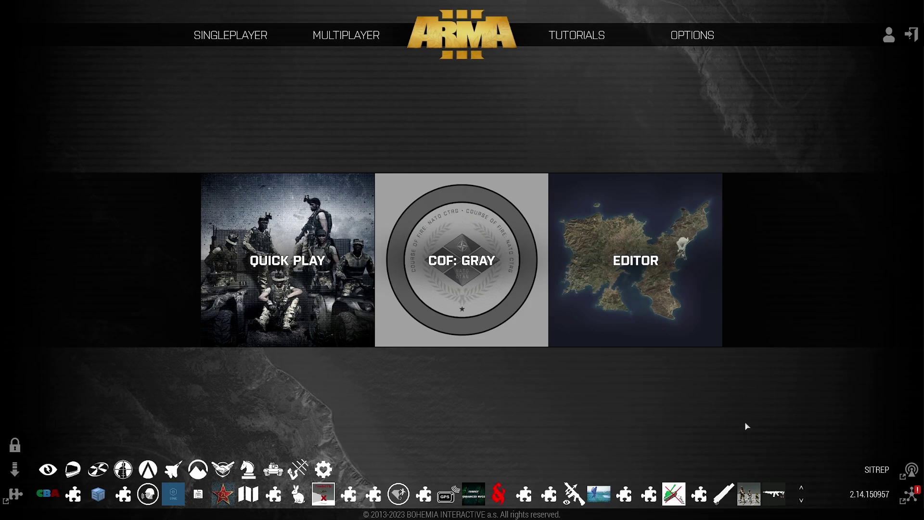
Step: Open the active nannerA3Rv24 profile for editing and replace its player name with the player's own nickname
mouse_move(893, 33)
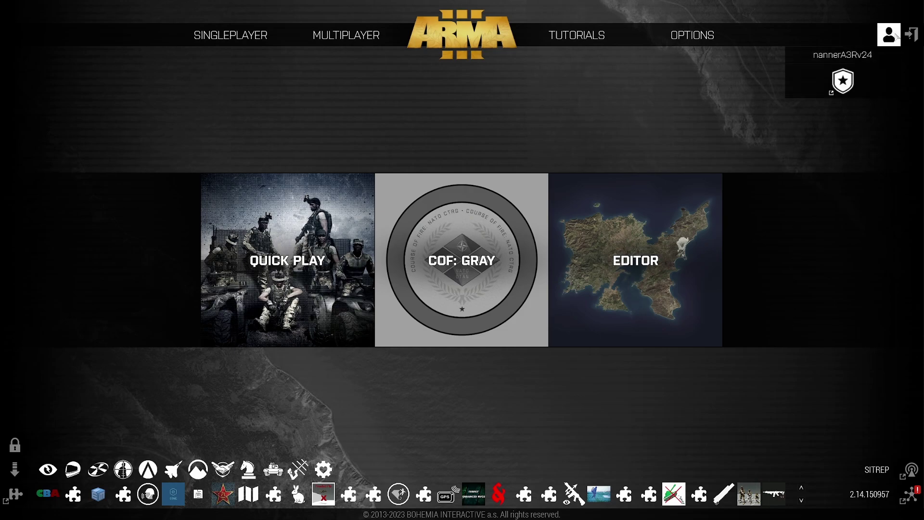
left_click(889, 59)
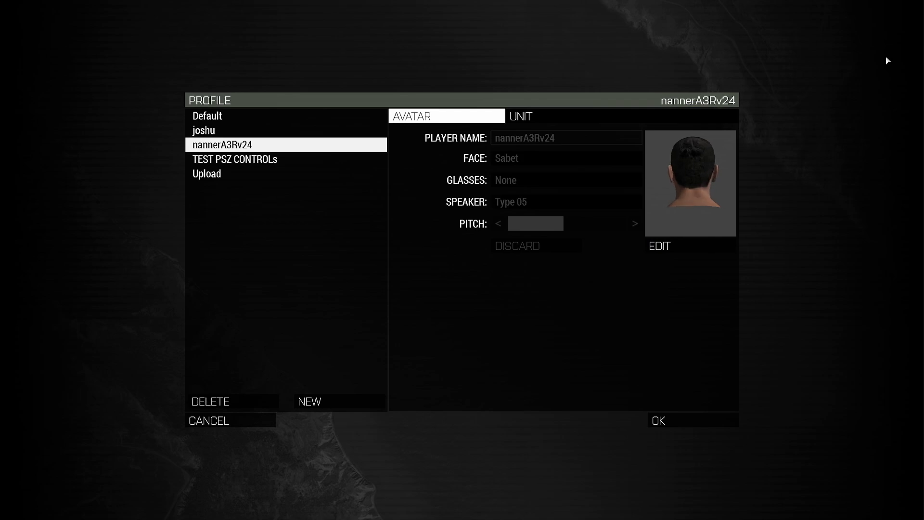
left_click(707, 249)
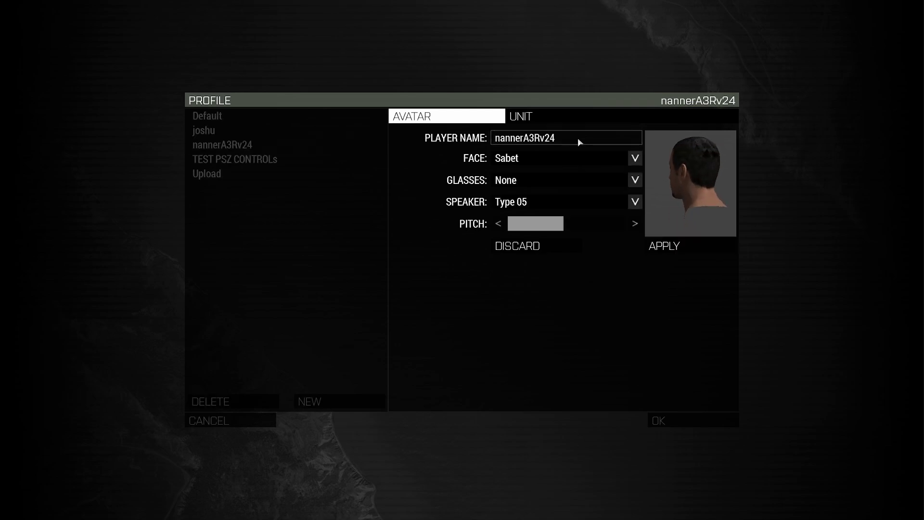
left_click(578, 139)
type("nanner")
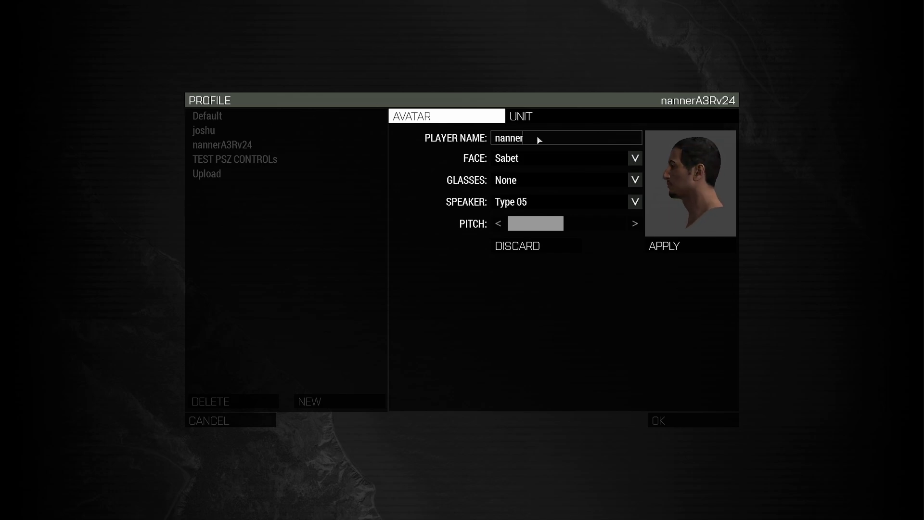
Step: Try Upload as the player name and change it back to the player's nickname
type("Upload")
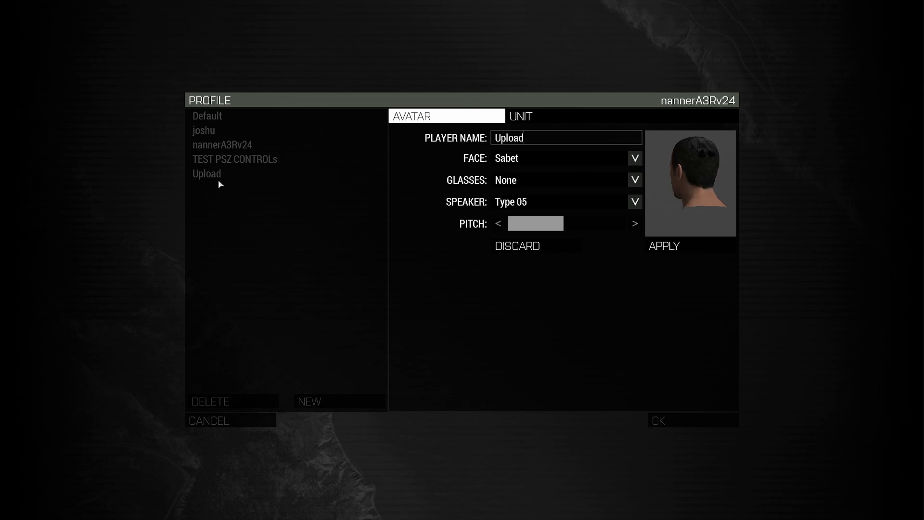
key("ctrl+a")
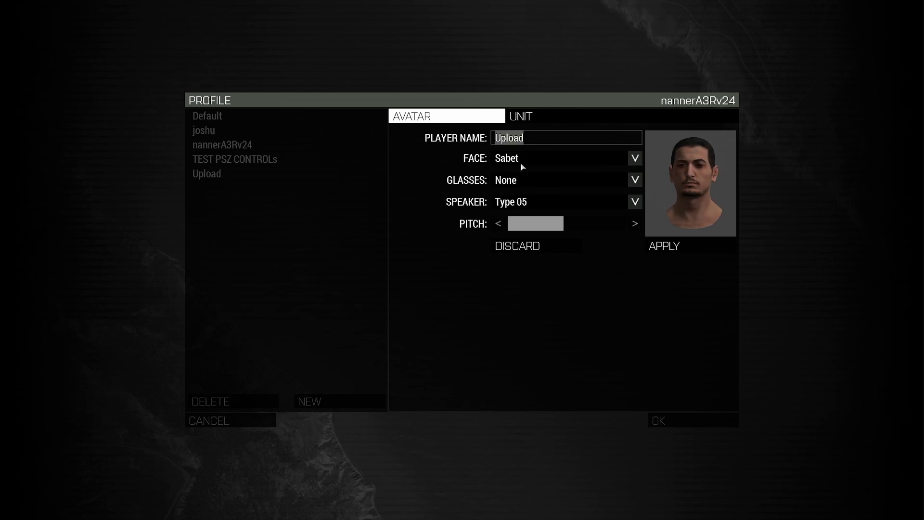
type("nanner")
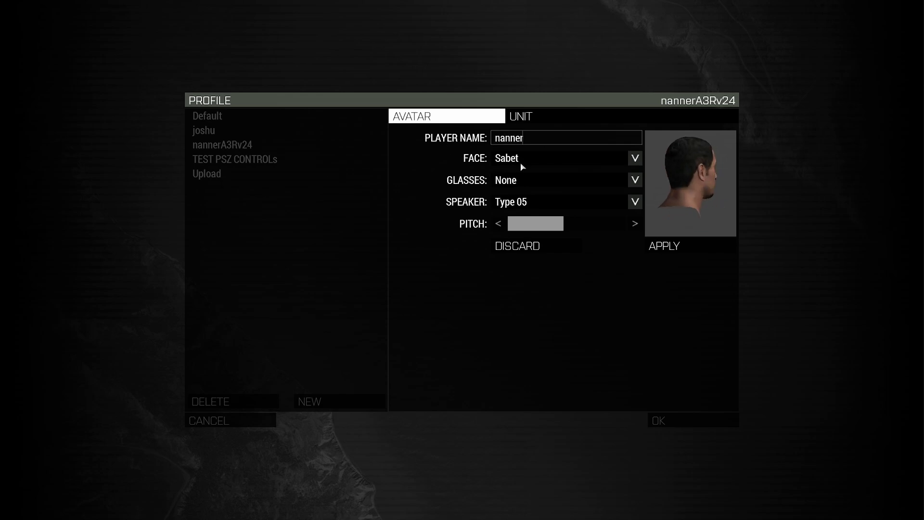
Step: Give the profile the Burr face, Shades (Red) glasses and the Type 08 speaker, and apply the profile changes
left_click(522, 164)
left_click(553, 216)
left_click(551, 181)
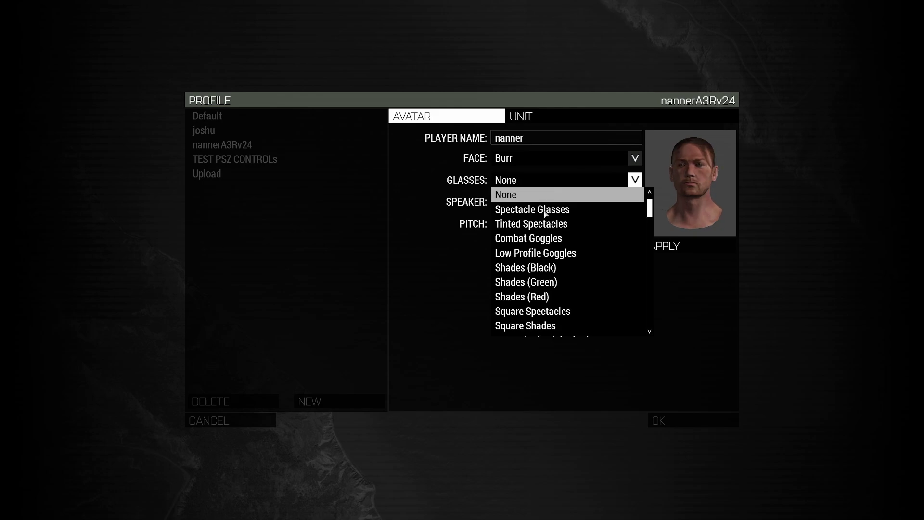
left_click(564, 295)
scroll(530, 203, "down", 3)
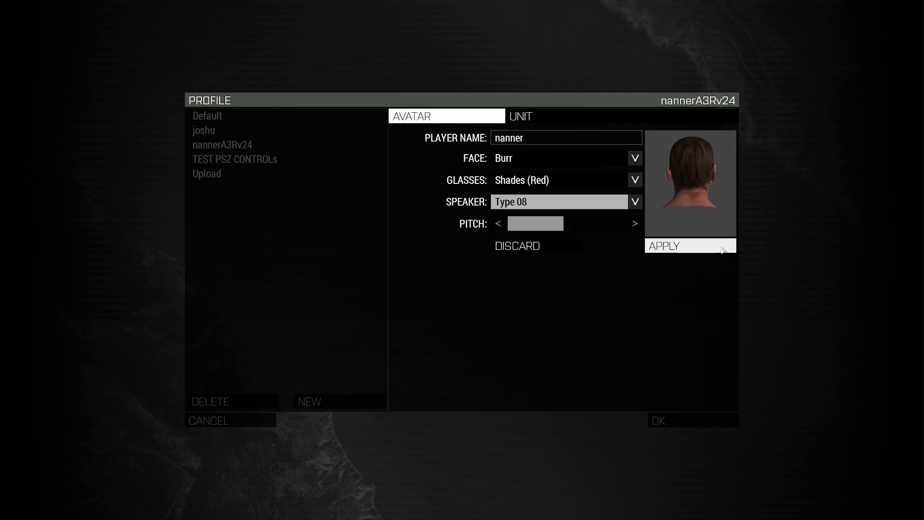
left_click(725, 252)
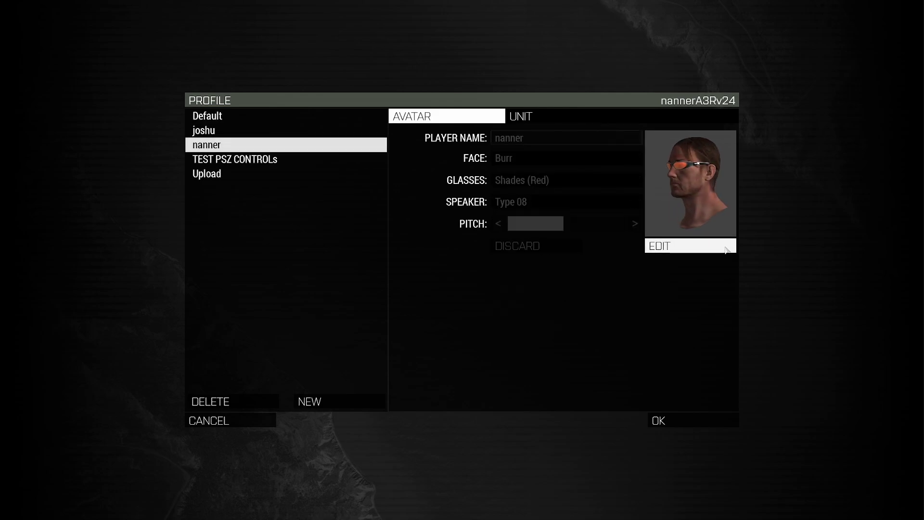
left_click(707, 423)
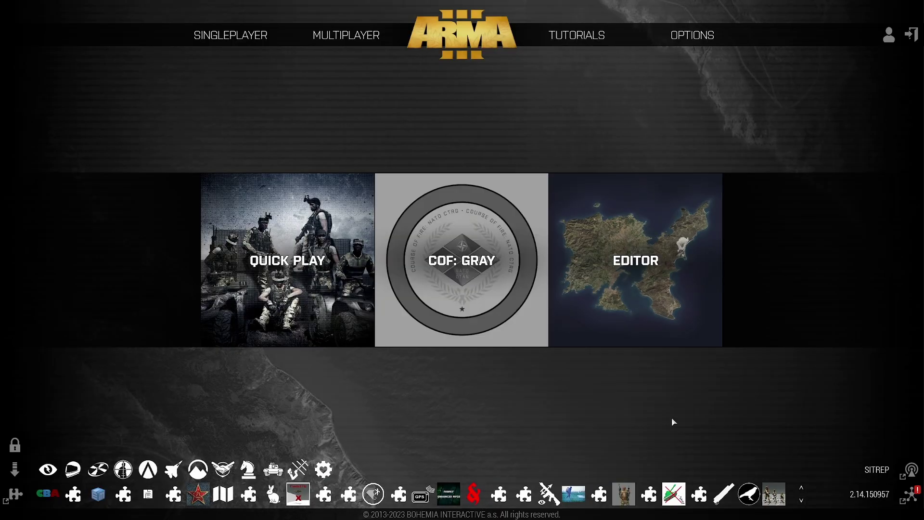
Step: Open the game's video options and autodetect the graphics settings
mouse_move(842, 82)
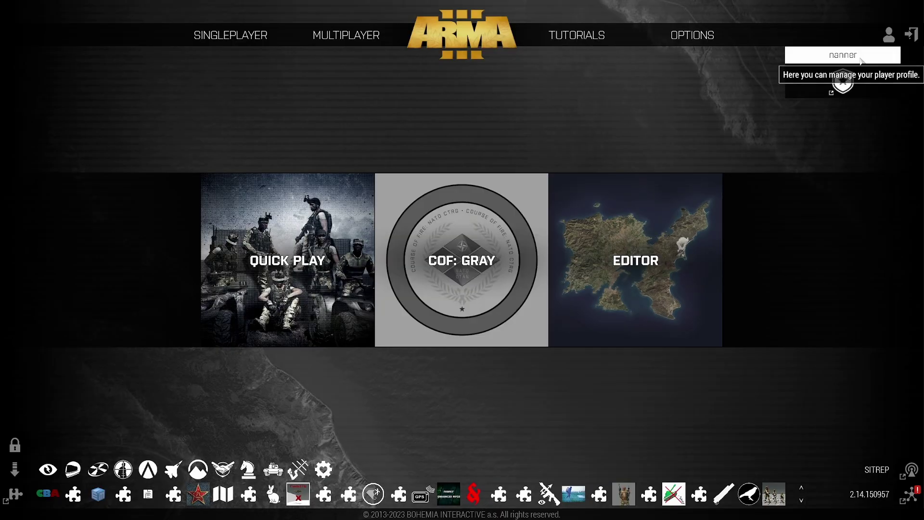
mouse_move(711, 59)
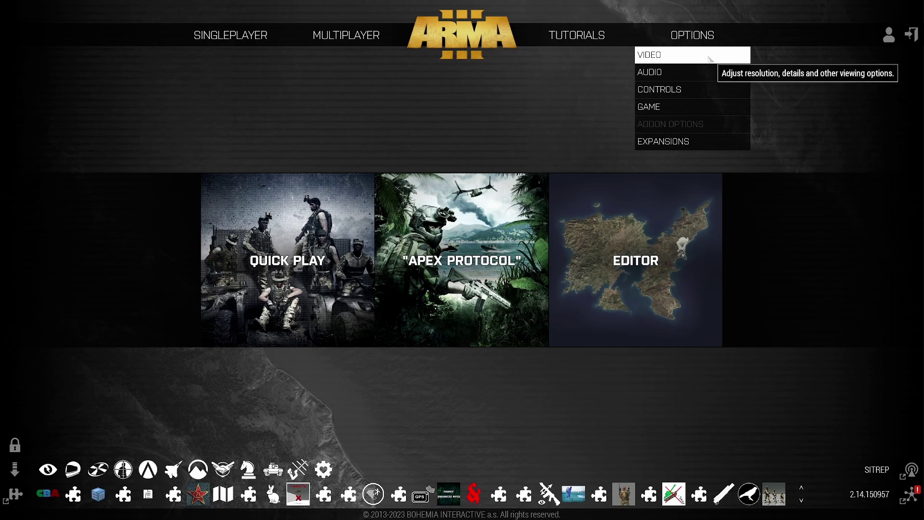
left_click(708, 57)
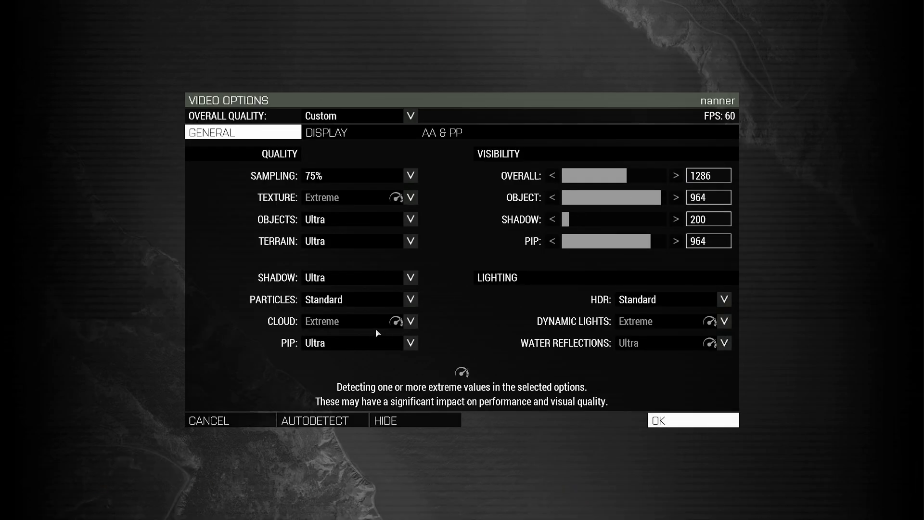
key("Tab")
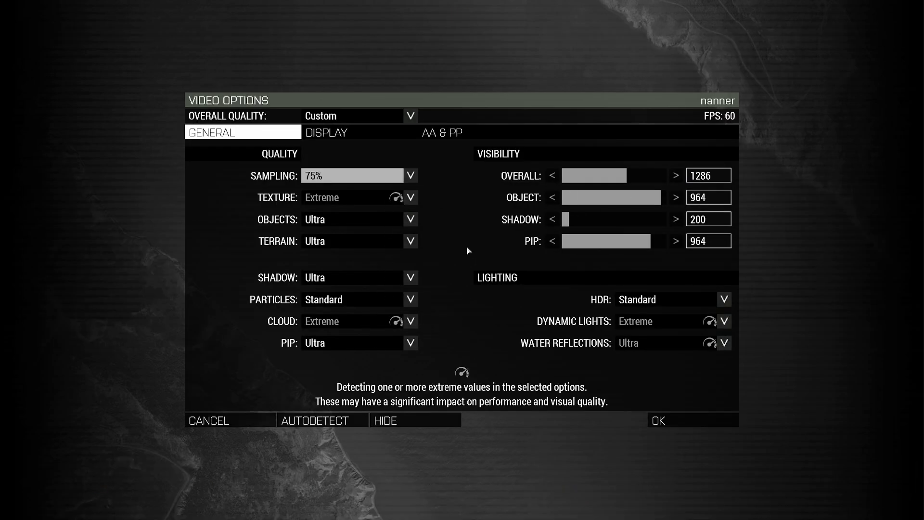
left_click(332, 421)
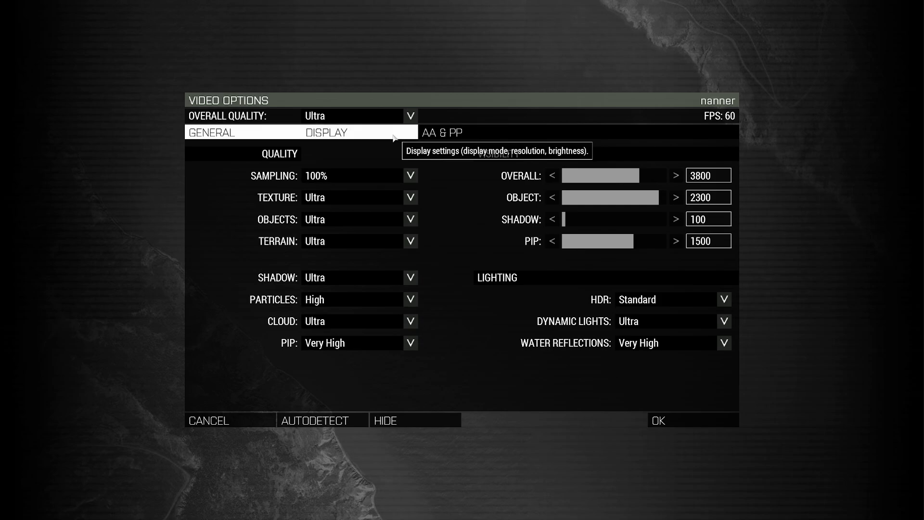
Step: Leave the video options and start Arma 3 from the launcher with the loaded mods
key("Escape")
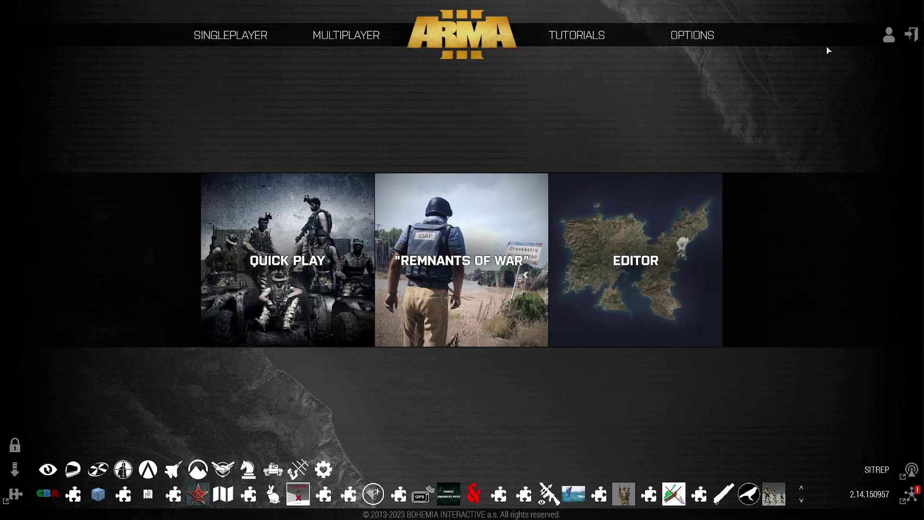
mouse_move(245, 44)
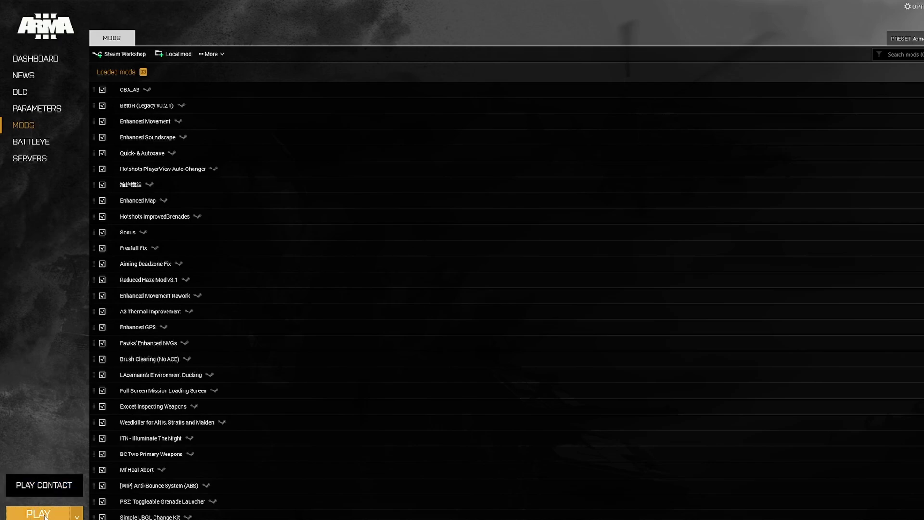
left_click(45, 515)
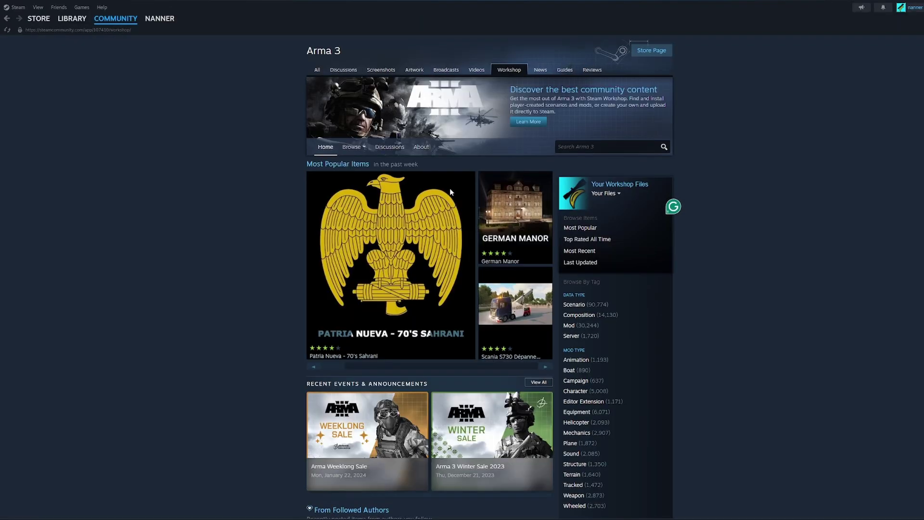
Step: In Steam's Arma 3 Workshop, browse collections, search them for "a3r core" and open A3R: Core (Arma 3 Remastered)
left_click(604, 148)
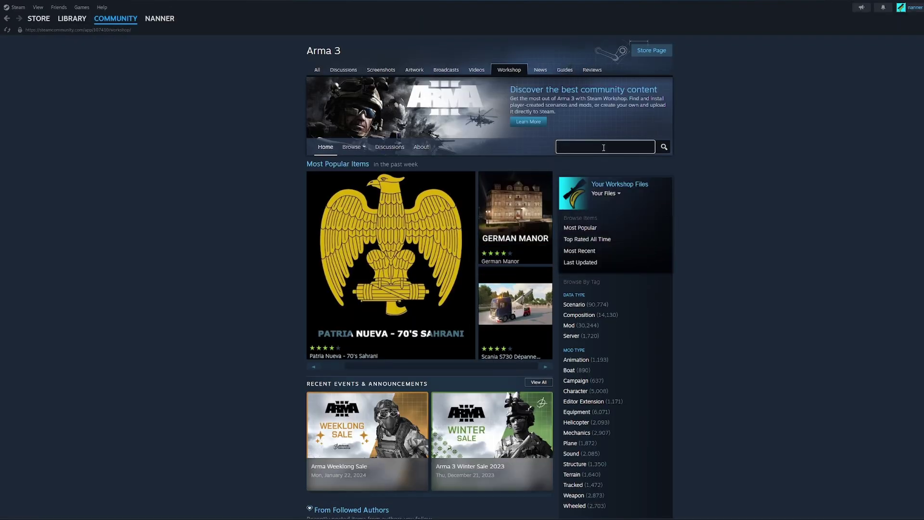
mouse_move(363, 151)
left_click(359, 169)
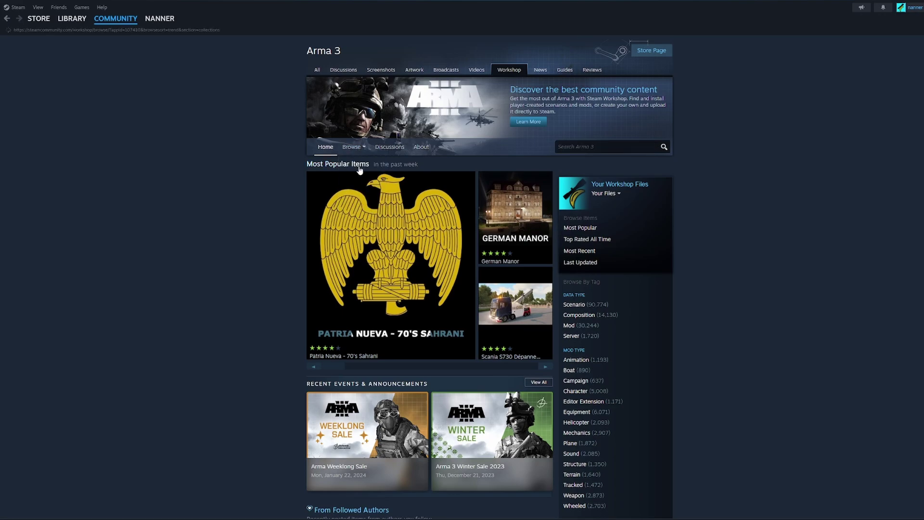
left_click(577, 146)
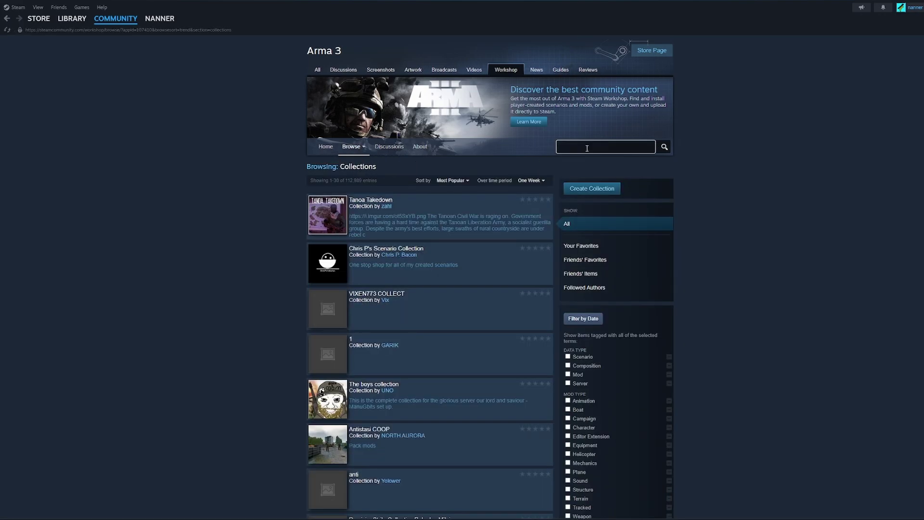
type("a3r core")
key("Return")
left_click(373, 200)
Step: Add the A3R: Core (Arma 3 Remastered) collection to the favorites
scroll(396, 249, "down", 3)
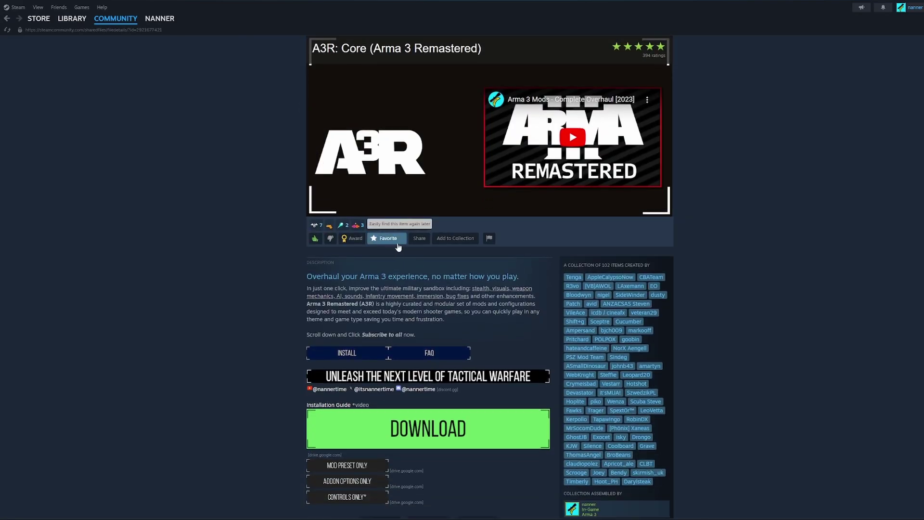
scroll(397, 248, "up", 1)
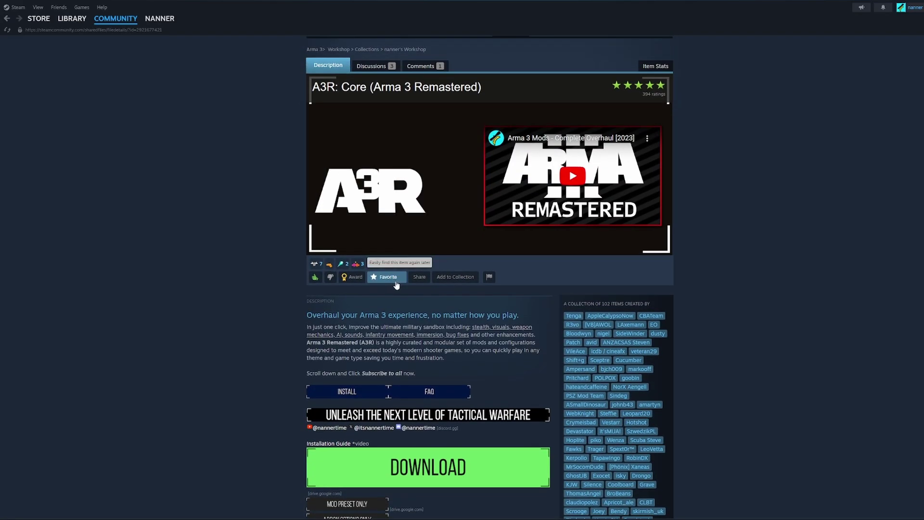
left_click(396, 285)
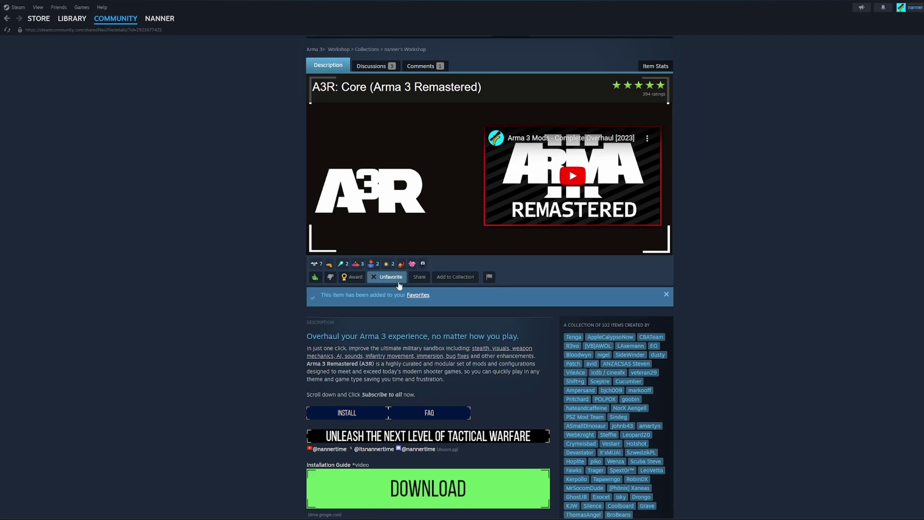
Step: Return to the Arma 3 Workshop's collections and start creating a new collection
scroll(374, 106, "up", 1)
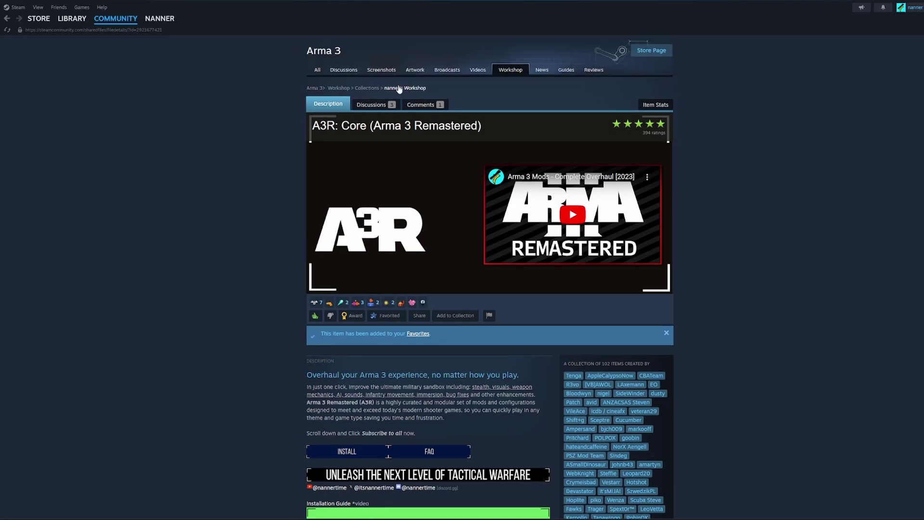
left_click(512, 73)
mouse_move(352, 147)
left_click(362, 167)
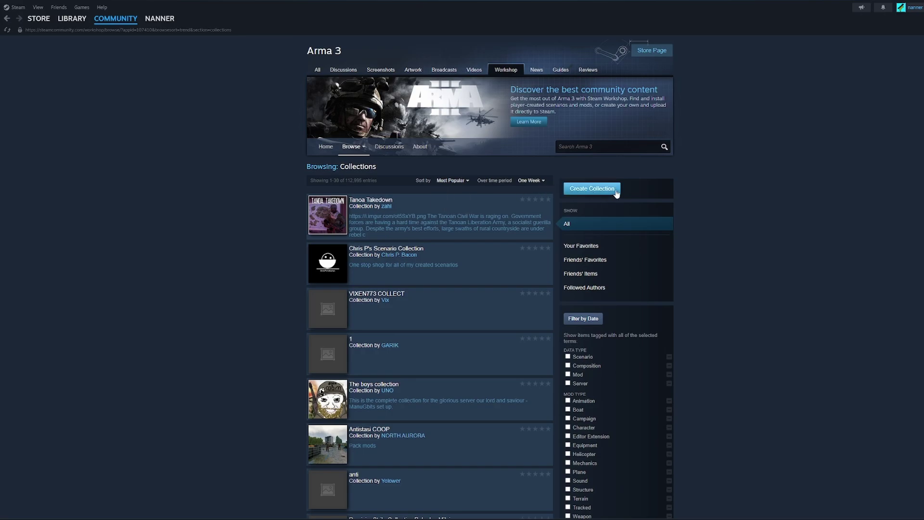
left_click(617, 190)
Step: Title the collection "nanner sez subscribe", give it Nintendo-Switch-Logo.png as branding image, and save its basic information
left_click(433, 127)
type("nanner sez subscribe")
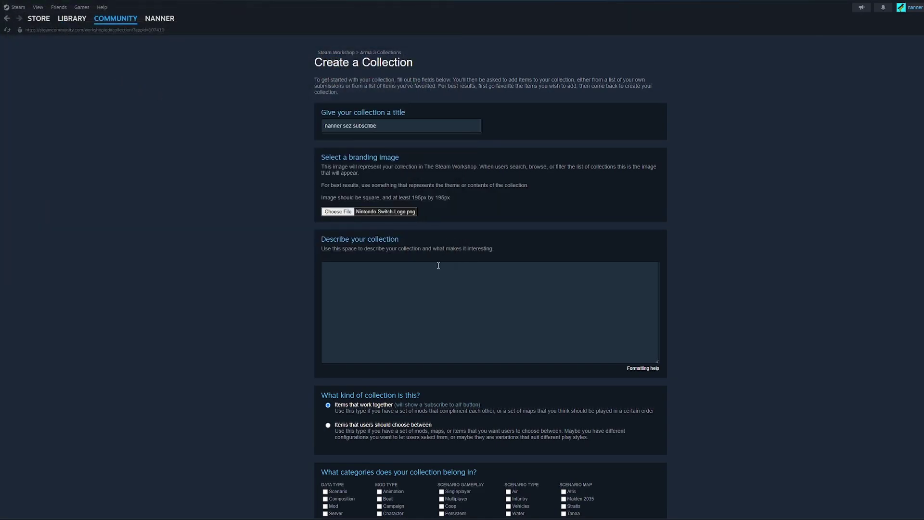
left_click(438, 265)
scroll(336, 274, "down", 6)
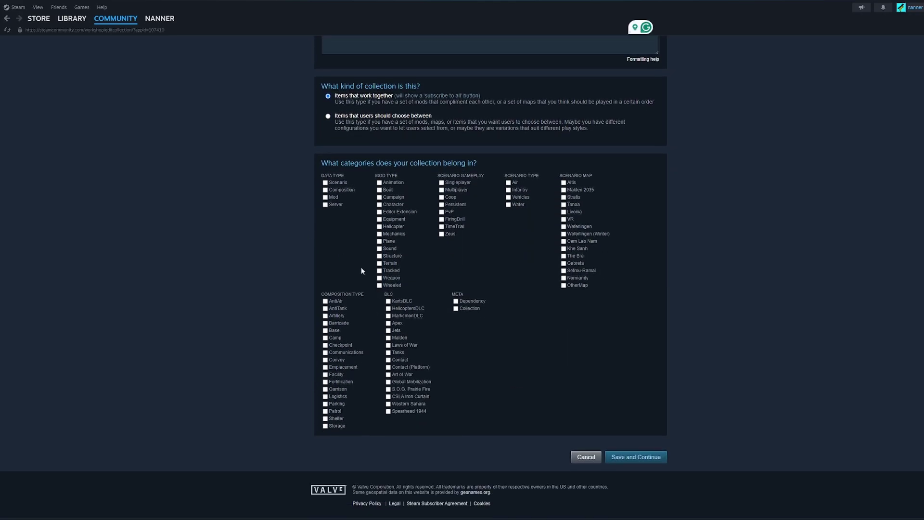
left_click(648, 461)
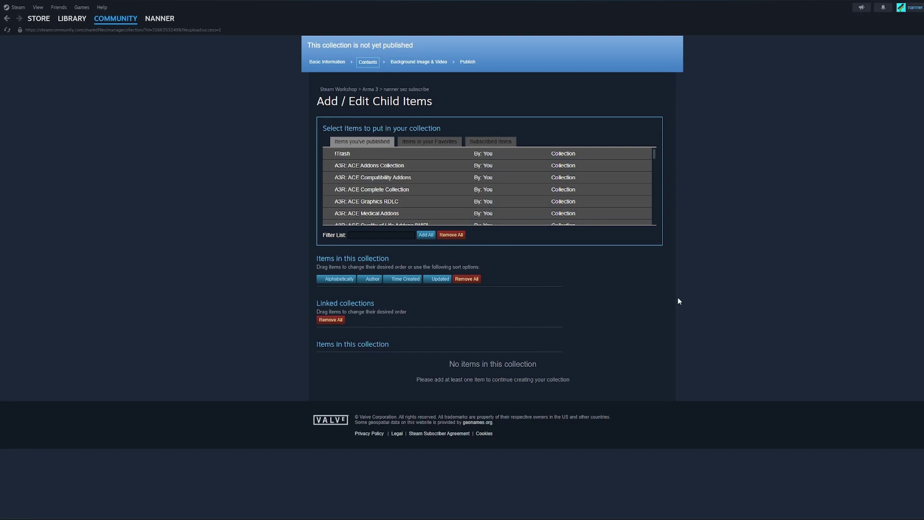
Step: Add A3R: Core (Arma 3 Remastered) from the favorites to the new collection, save the contents and publish the collection
left_click(418, 142)
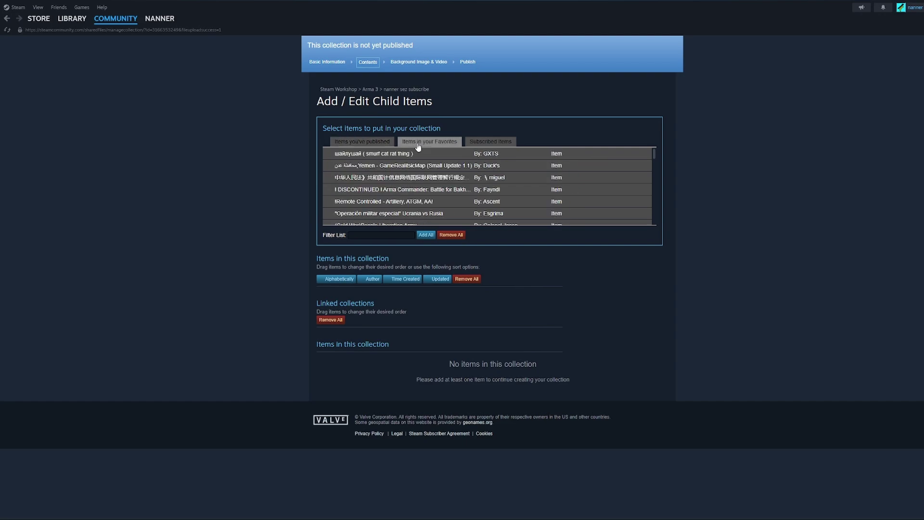
scroll(436, 181, "down", 3)
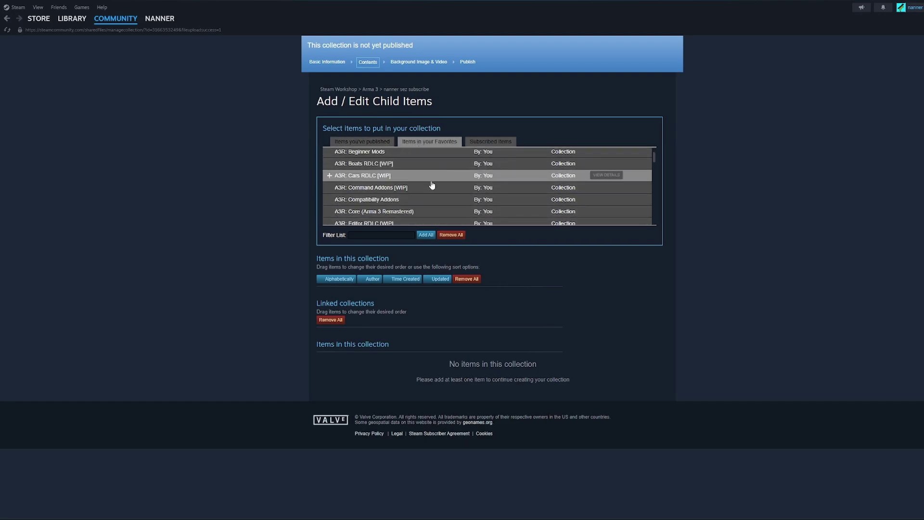
left_click(330, 212)
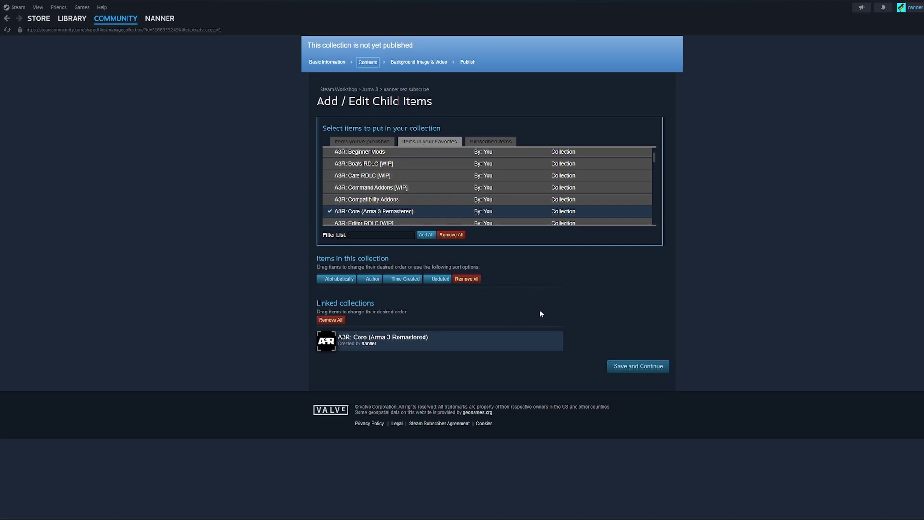
left_click(647, 370)
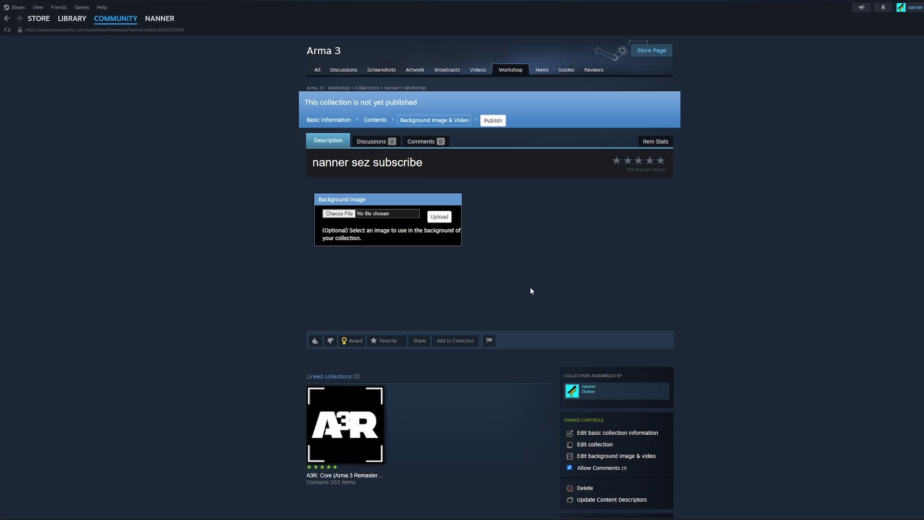
left_click(495, 123)
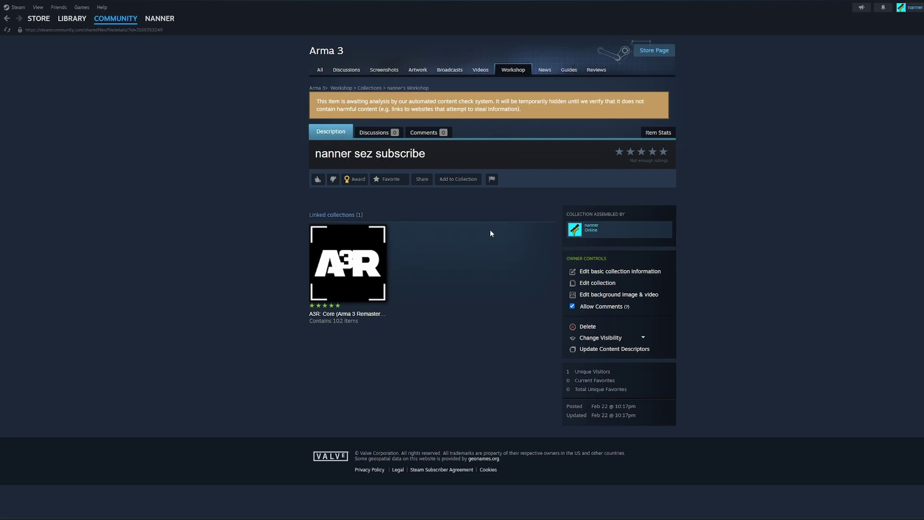
Step: Open the linked A3R: Core collection and examine its Core, RDLC and ACE mod sets
left_click(359, 275)
scroll(532, 264, "down", 10)
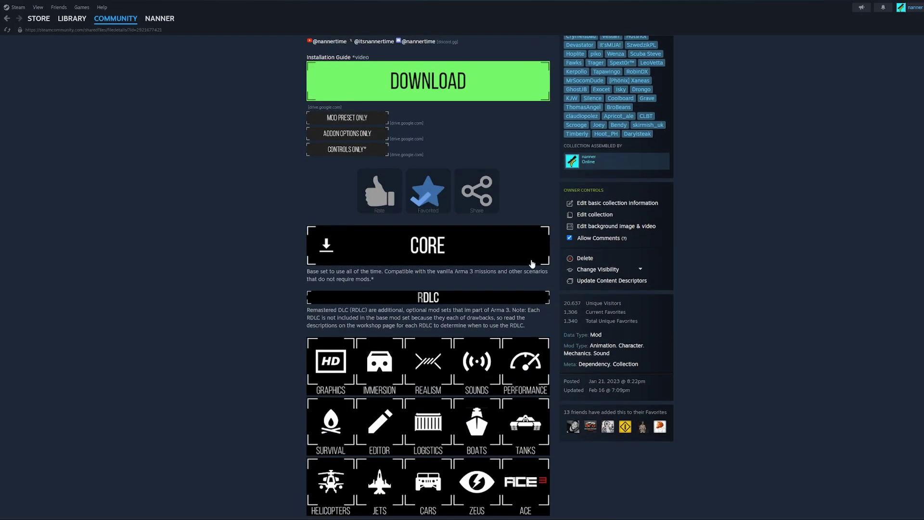
scroll(532, 264, "down", 3)
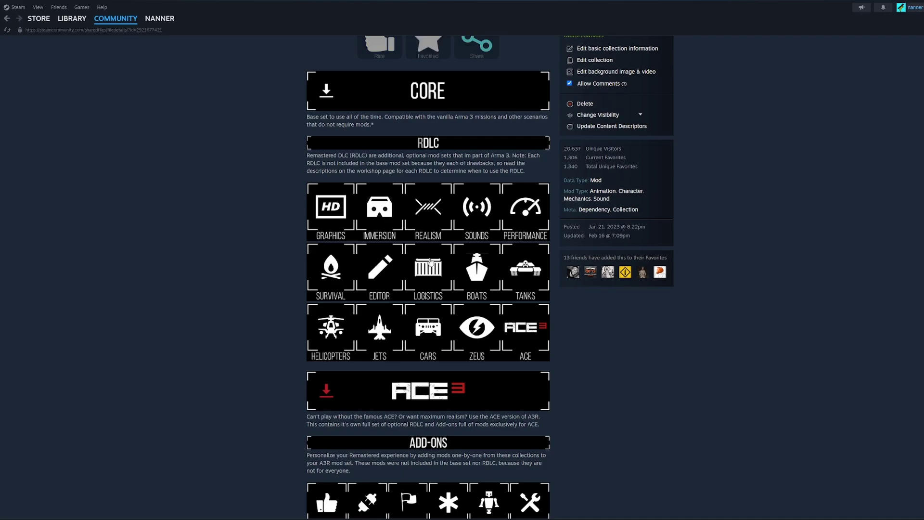
scroll(303, 289, "up", 2)
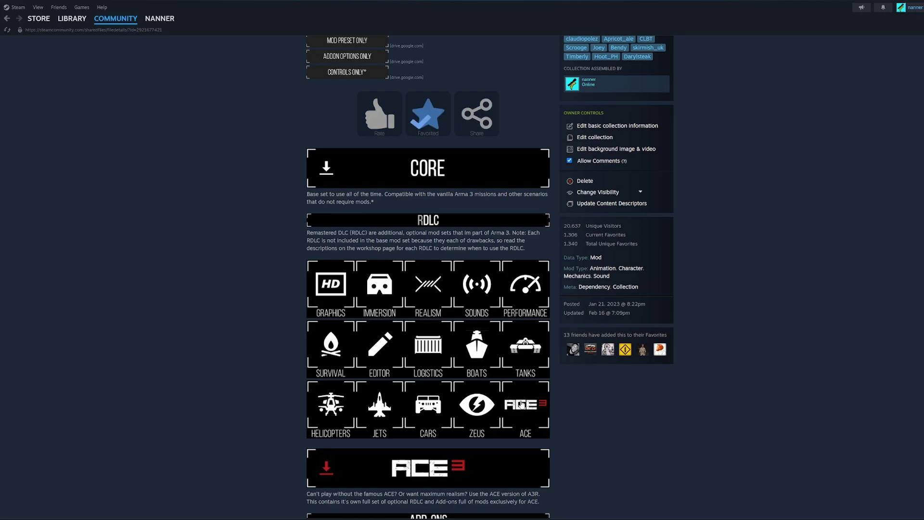
scroll(578, 408, "down", 1)
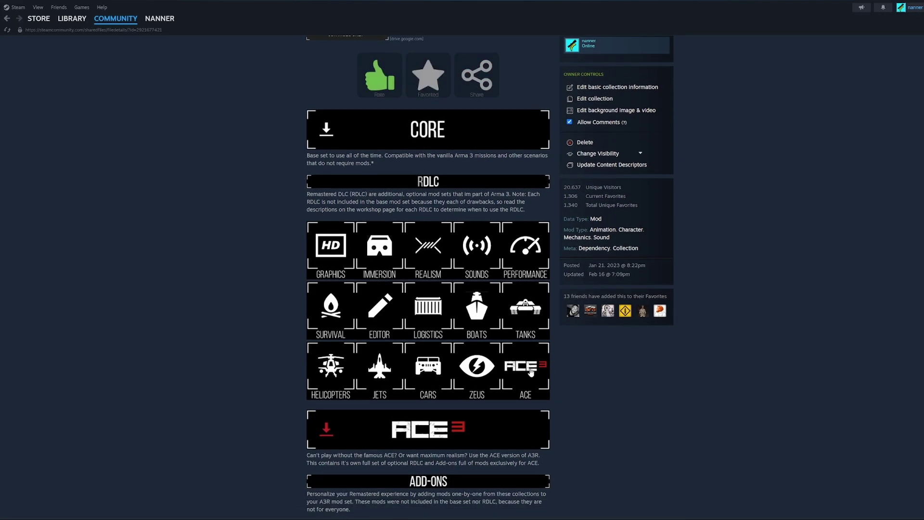
Step: Look through the mods in the ACE set of the RDLC and return to the A3R: Core page
left_click(523, 375)
scroll(518, 369, "down", 1)
key("alt+Left")
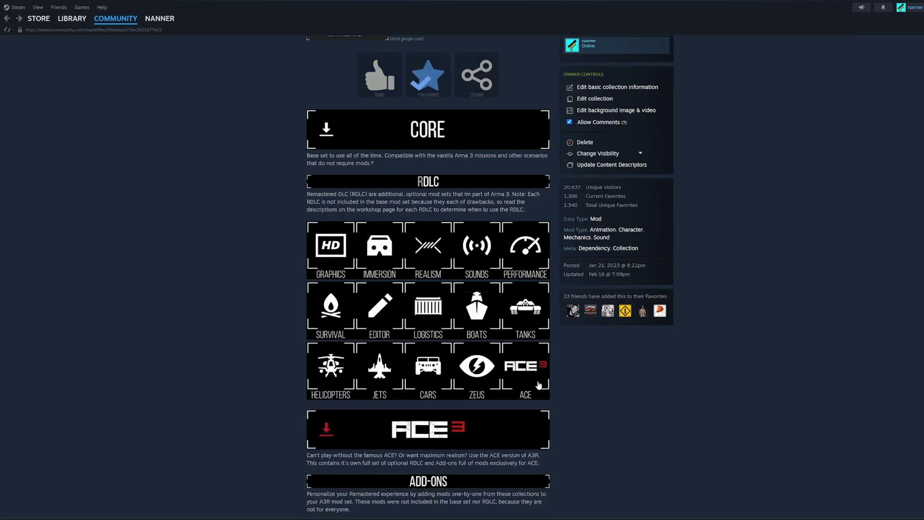
left_click(538, 385)
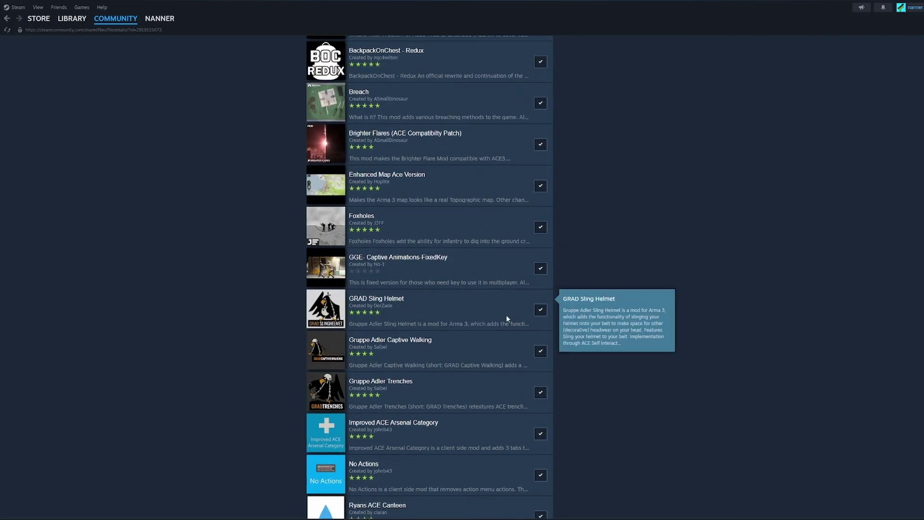
scroll(503, 323, "down", 8)
key("alt+Left")
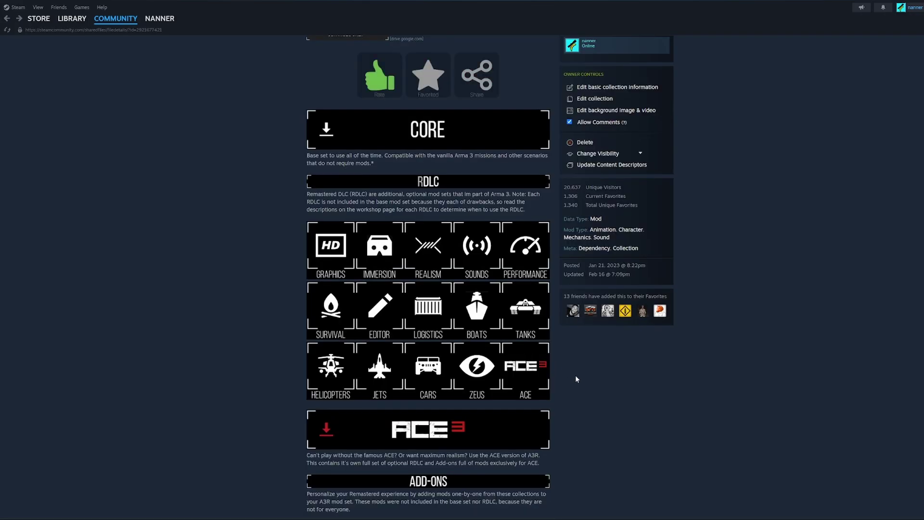
Step: Open the A3R: Graphics RDLC collection and look through the collections it can be added to
left_click(332, 258)
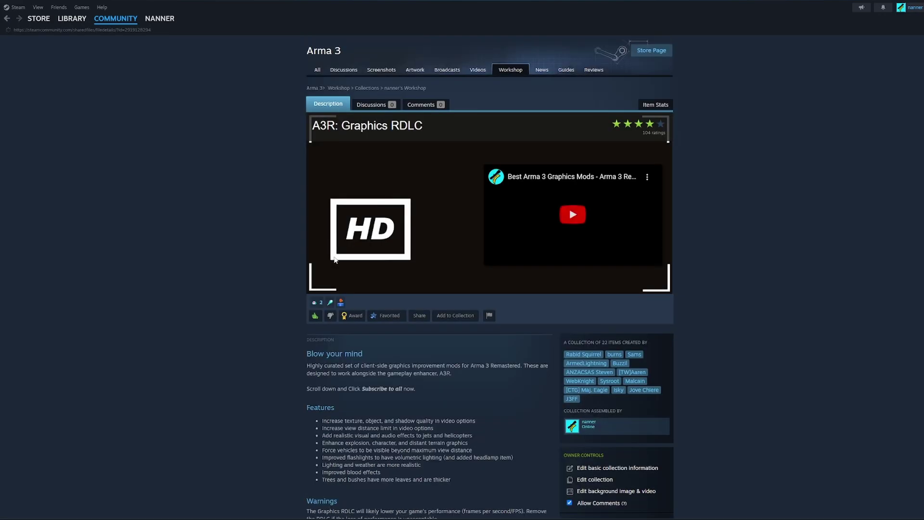
left_click(468, 316)
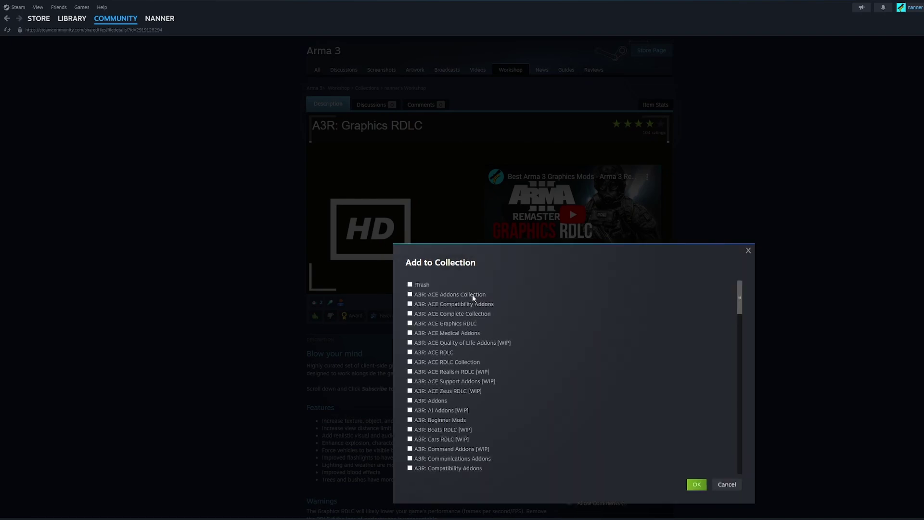
scroll(490, 312, "down", 15)
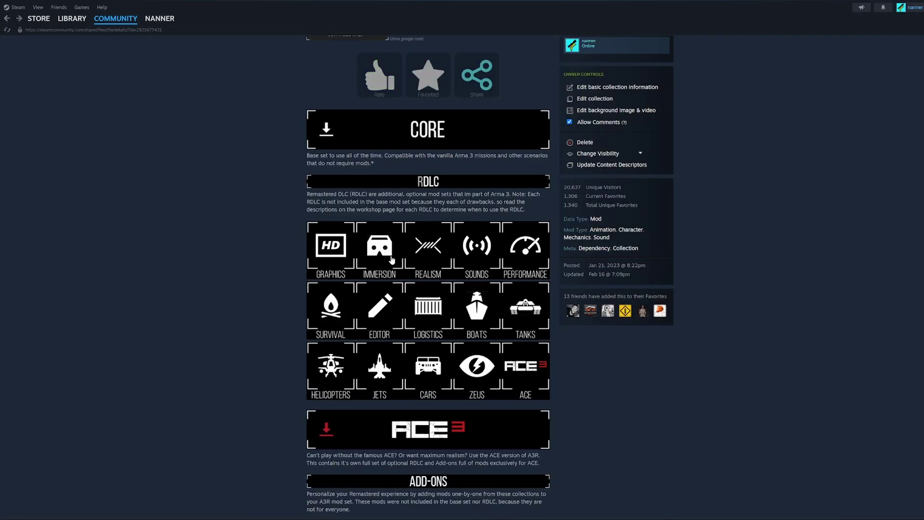
Step: Open the A3R: Immersion RDLC collection and add it to the nanner's preset (ace) collection
left_click(394, 259)
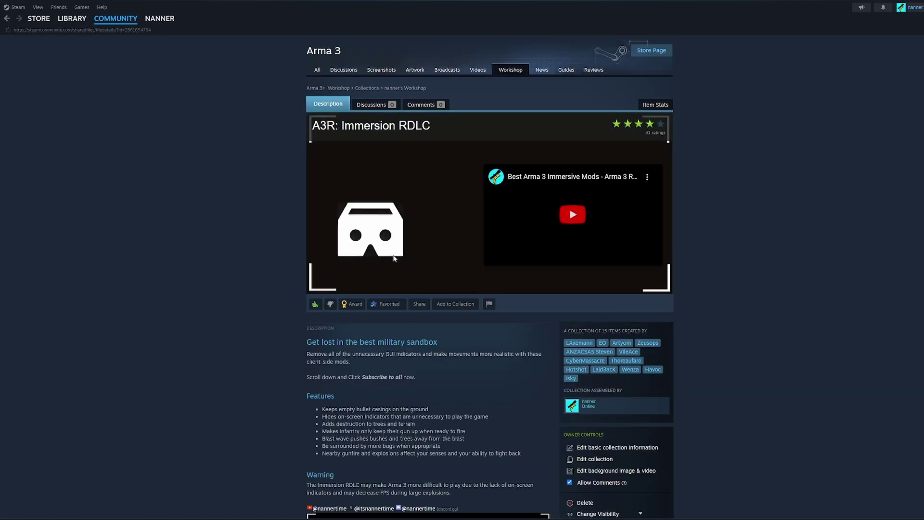
left_click(469, 304)
scroll(507, 314, "down", 5)
scroll(510, 312, "down", 10)
left_click(440, 360)
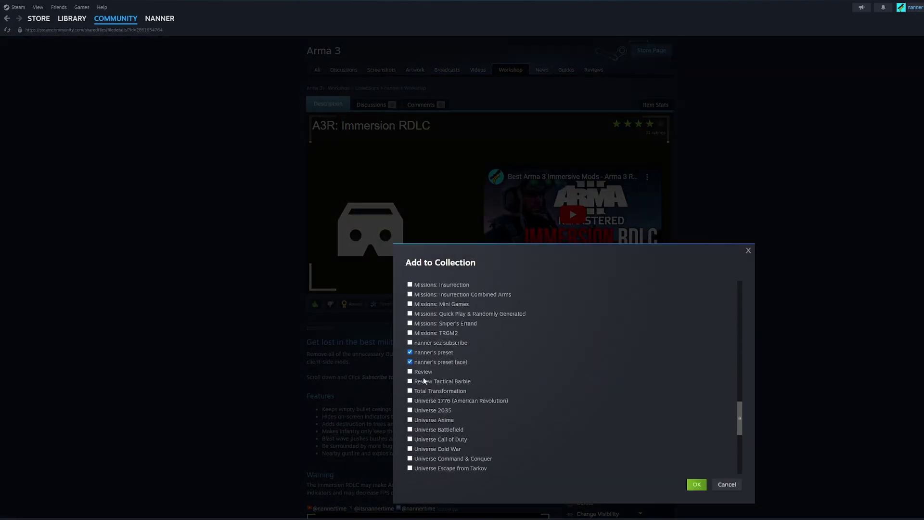
left_click(699, 486)
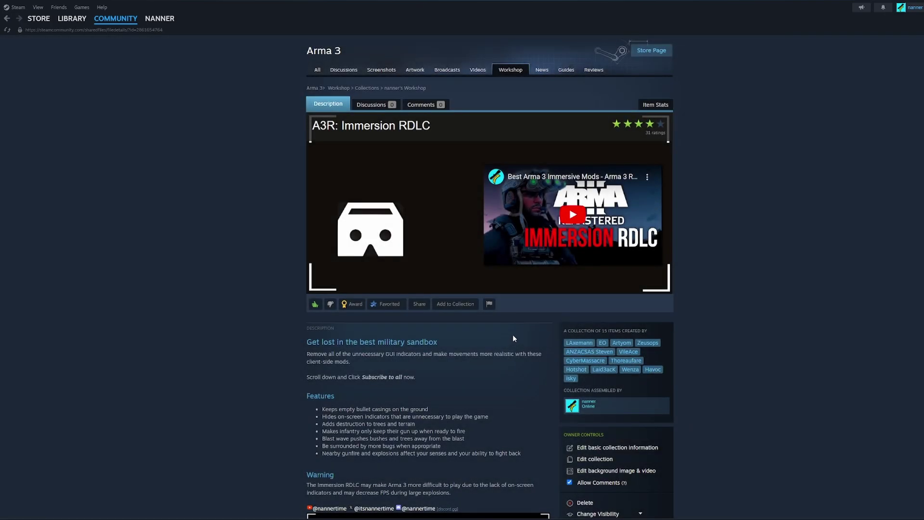
Step: Look through the individual mods included in the Immersion RDLC collection
scroll(504, 332, "down", 15)
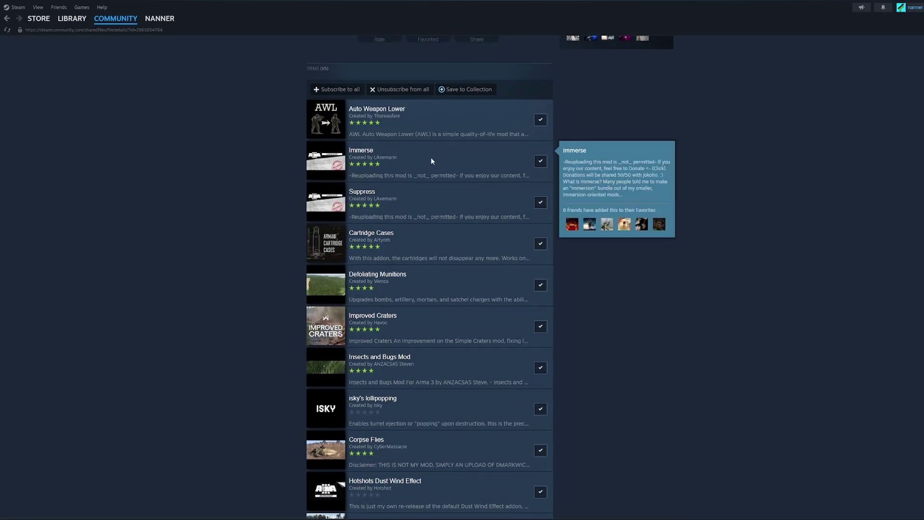
scroll(439, 354, "down", 7)
scroll(457, 330, "up", 7)
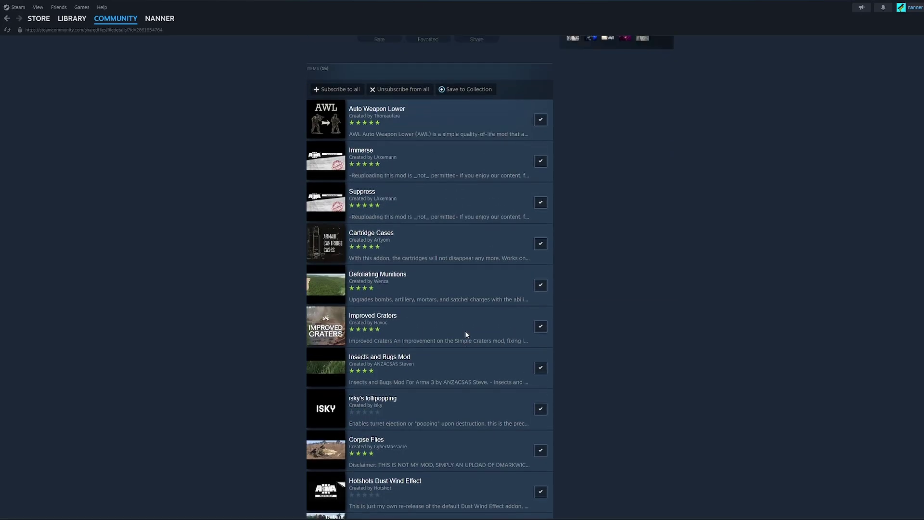
scroll(465, 333, "up", 3)
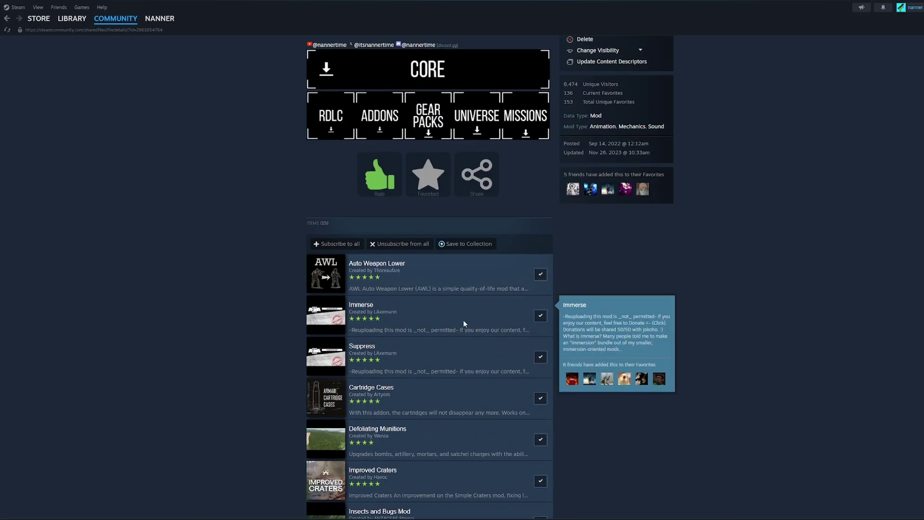
Step: Open the A3R: Sounds RDLC collection and save it to the nanner sez subscribe, nanner's preset and nanner's preset (ace) collections
left_click(7, 20)
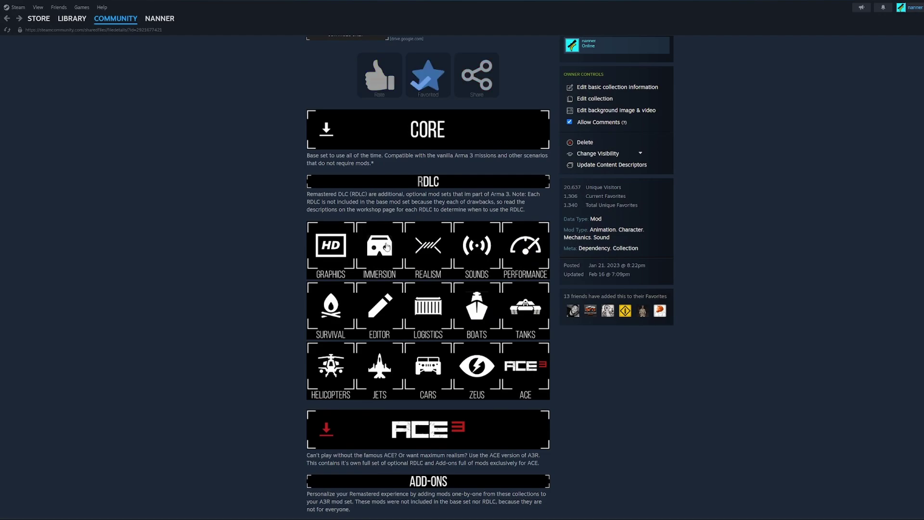
left_click(486, 245)
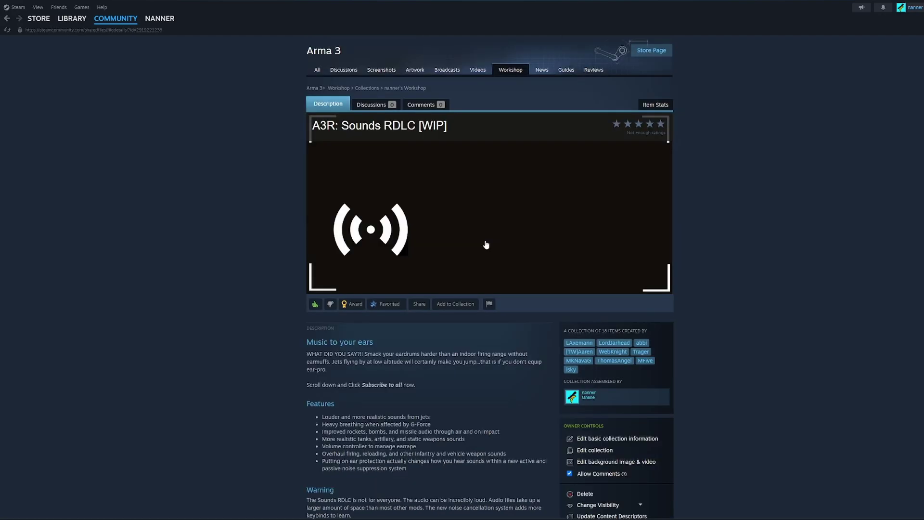
scroll(486, 244, "down", 1)
left_click(464, 266)
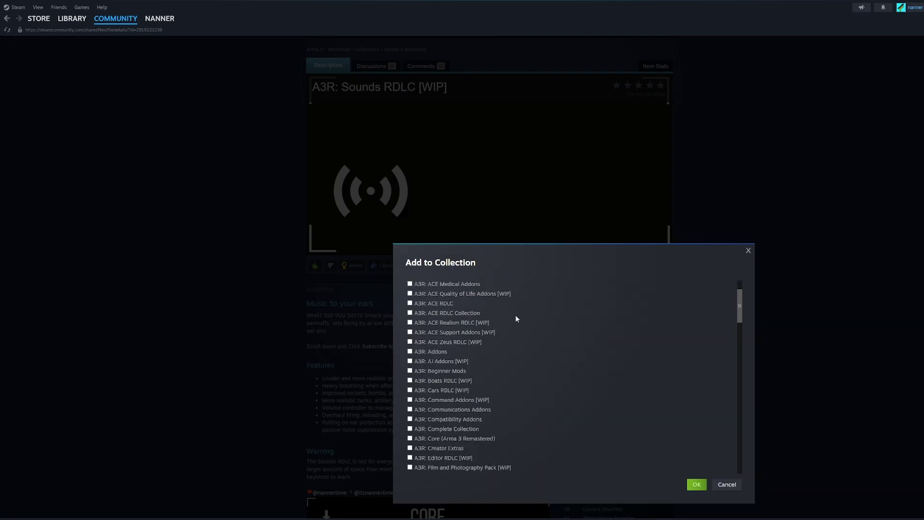
scroll(511, 320, "down", 12)
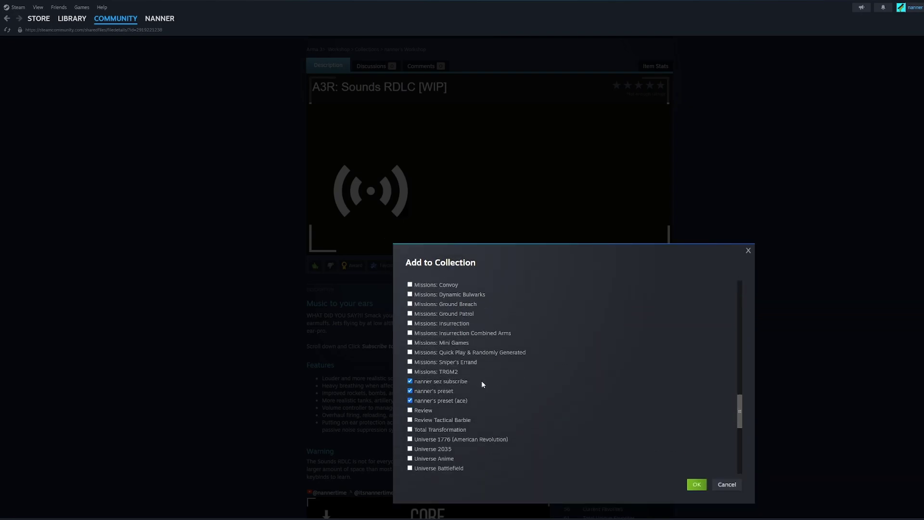
left_click(698, 486)
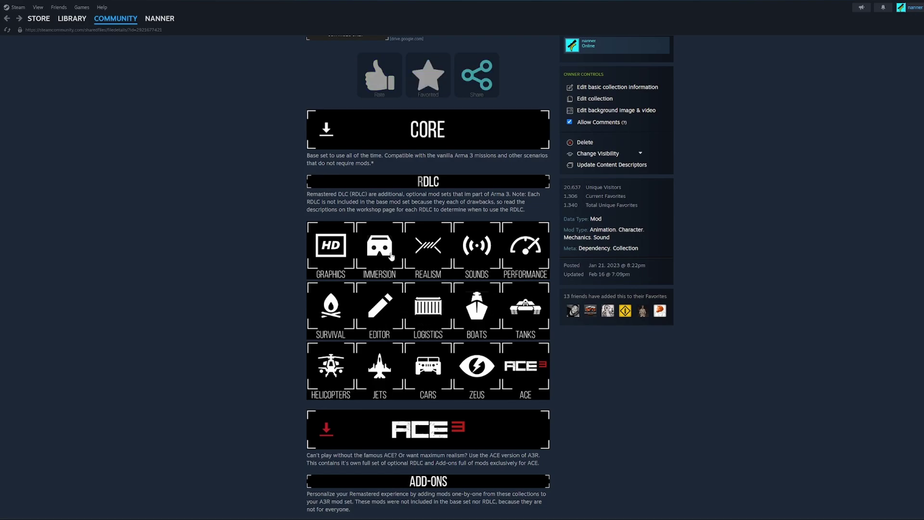
Step: Return to the main A3R page and examine its RDLC sets and the description of the Add-ons section
scroll(479, 255, "down", 2)
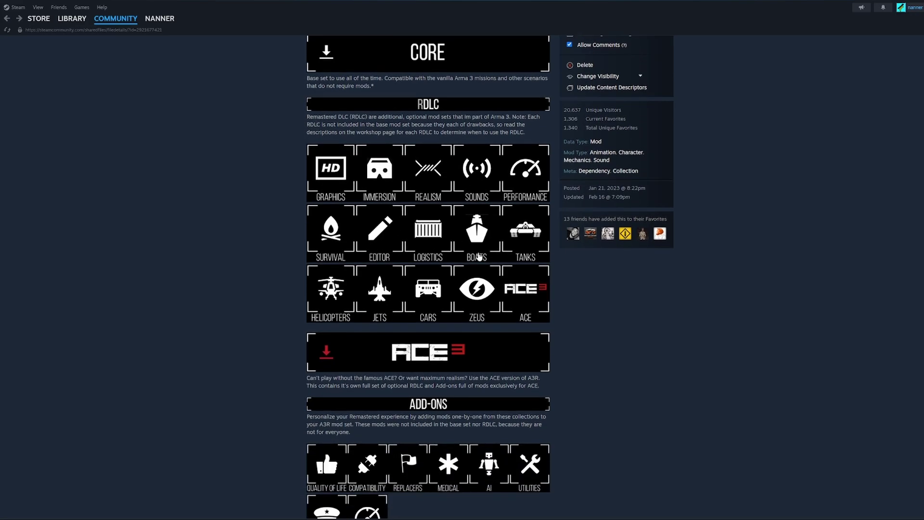
scroll(506, 270, "down", 2)
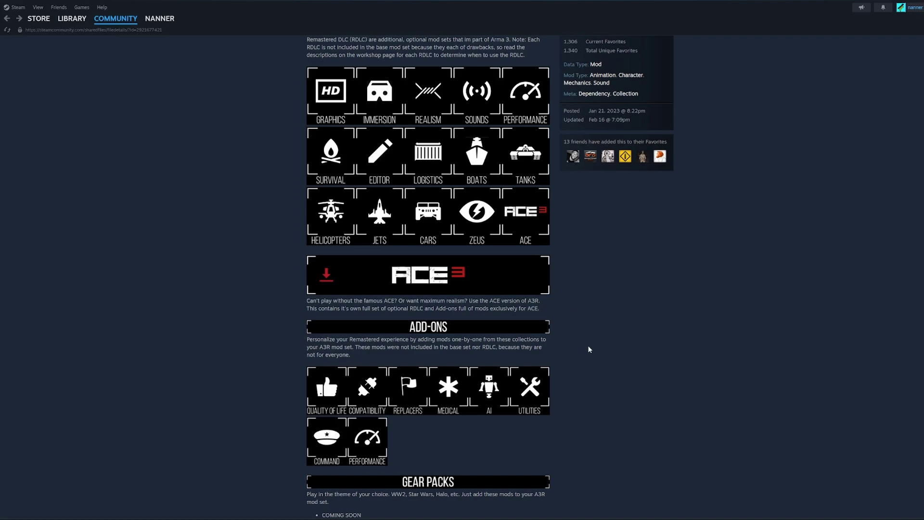
scroll(582, 337, "down", 1)
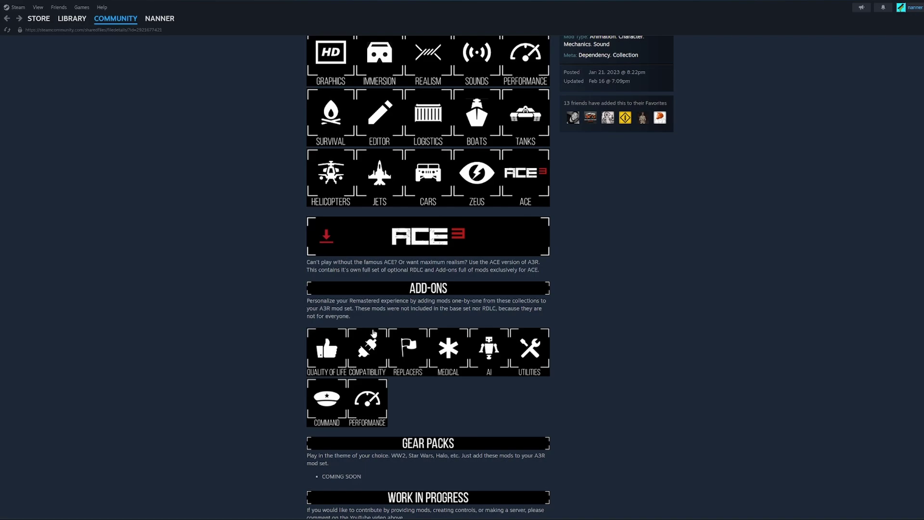
left_click_drag(357, 319, 304, 300)
left_click(299, 309)
scroll(303, 309, "up", 1)
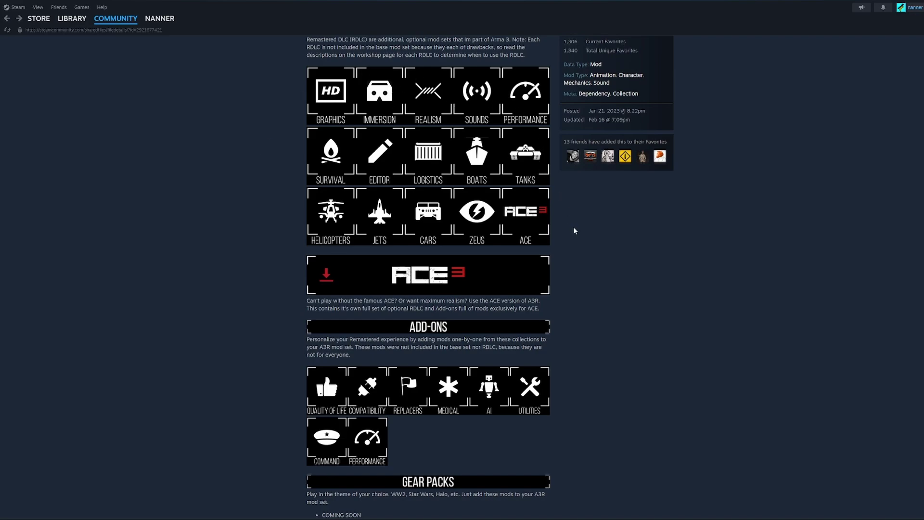
scroll(582, 268, "down", 1)
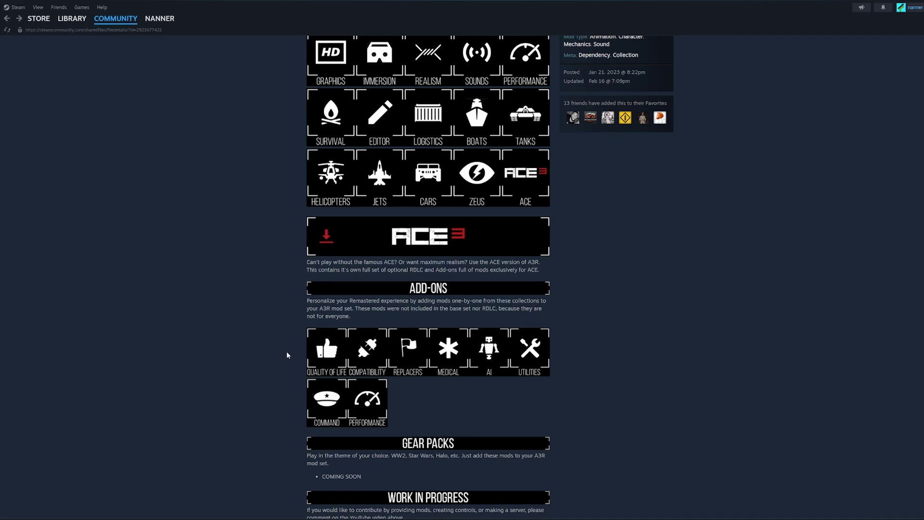
Step: Open the Quality of Life add-ons collection and look through the first mods in its item list
left_click(333, 356)
scroll(333, 356, "down", 20)
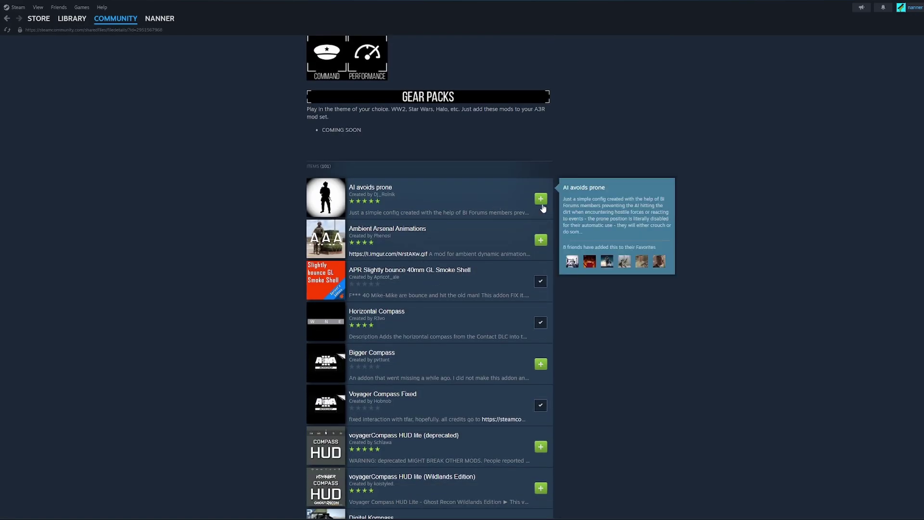
scroll(467, 207, "down", 3)
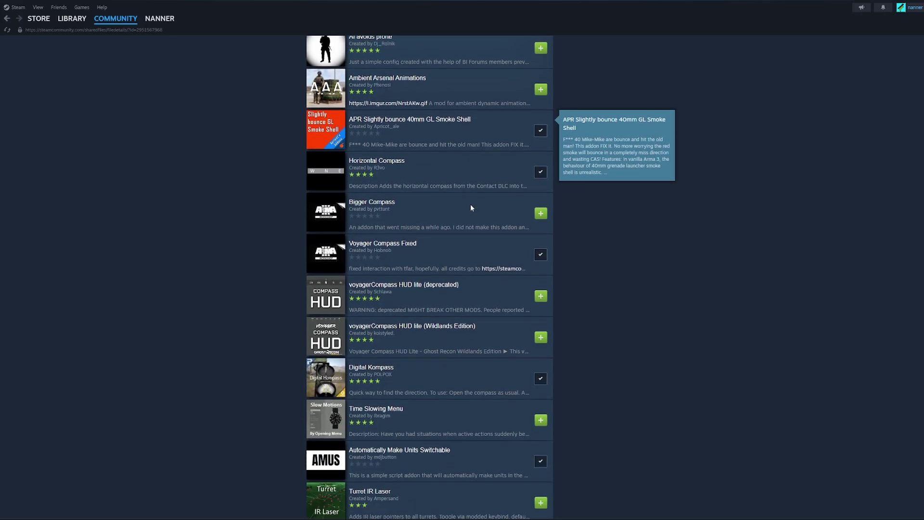
scroll(393, 201, "up", 1)
Step: Add the Horizontal Compass mod to the nanner sez subscribe collection and return to the Quality of Life list
left_click(396, 201)
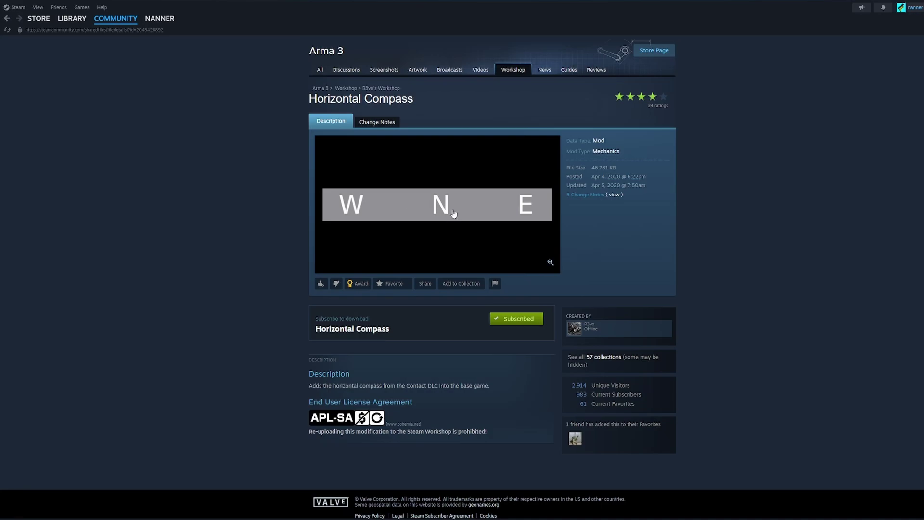
left_click(474, 284)
scroll(506, 328, "down", 15)
left_click(418, 315)
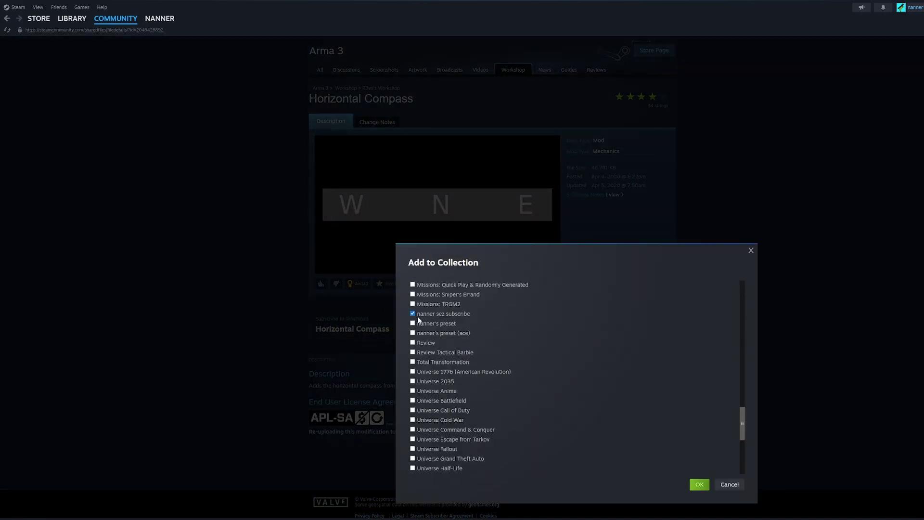
left_click(700, 485)
key("alt+Left")
Step: Find the Slow Motion While Commanding mod, add it to a personal collection and return to the Quality of Life list
scroll(444, 254, "down", 10)
scroll(445, 253, "down", 2)
scroll(443, 262, "down", 2)
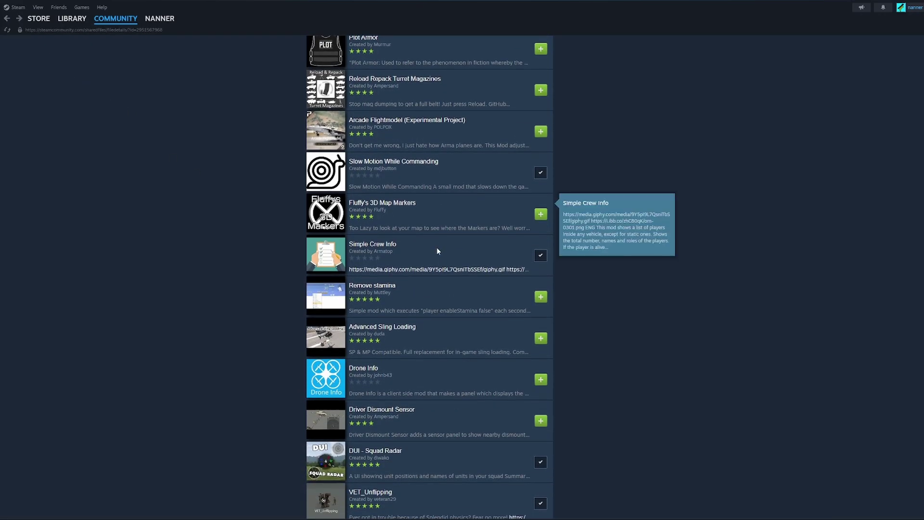
left_click(431, 163)
scroll(432, 241, "down", 1)
left_click(473, 230)
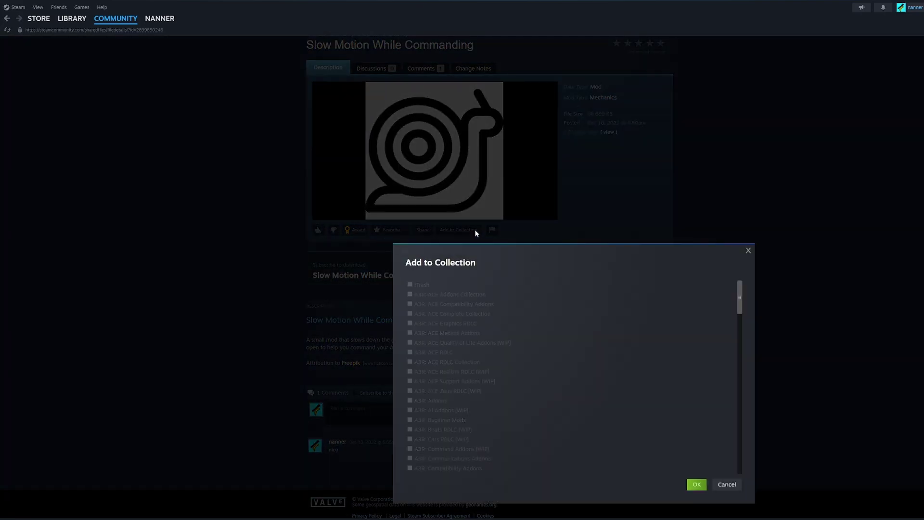
scroll(501, 318, "down", 20)
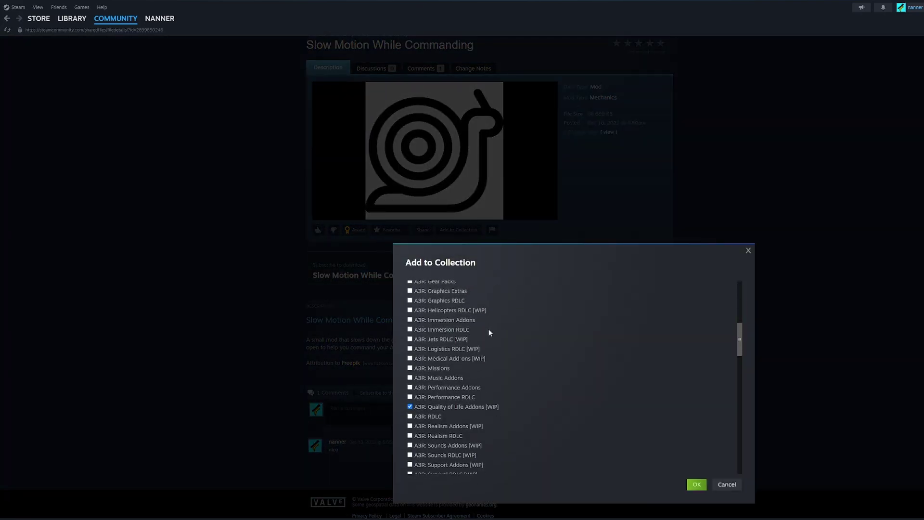
scroll(484, 327, "down", 1)
left_click(462, 352)
left_click(696, 485)
key("alt+Left")
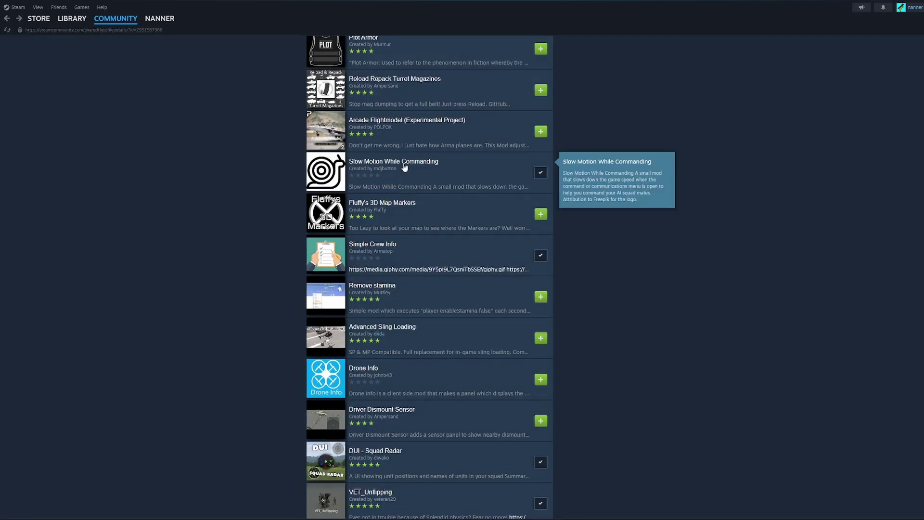
Step: View the page of the DUI - Squad Radar mod and return to the Quality of Life list
scroll(407, 169, "down", 5)
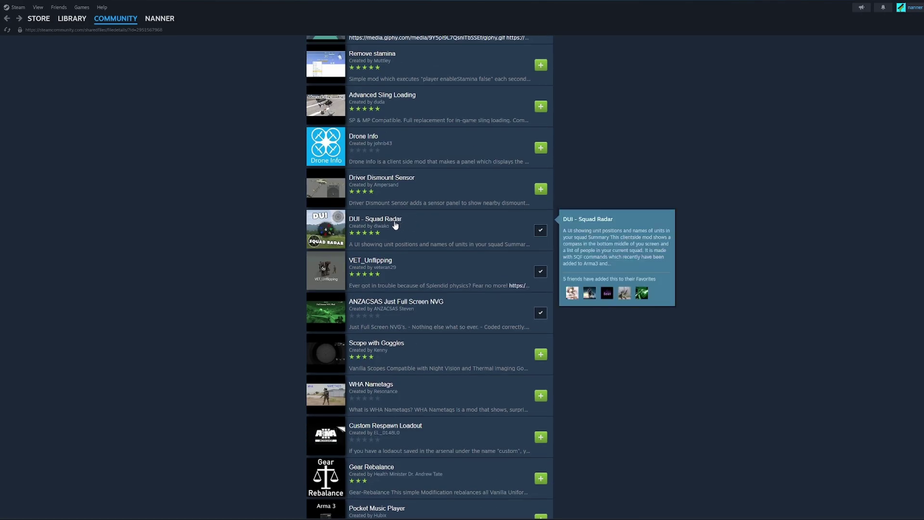
left_click(394, 226)
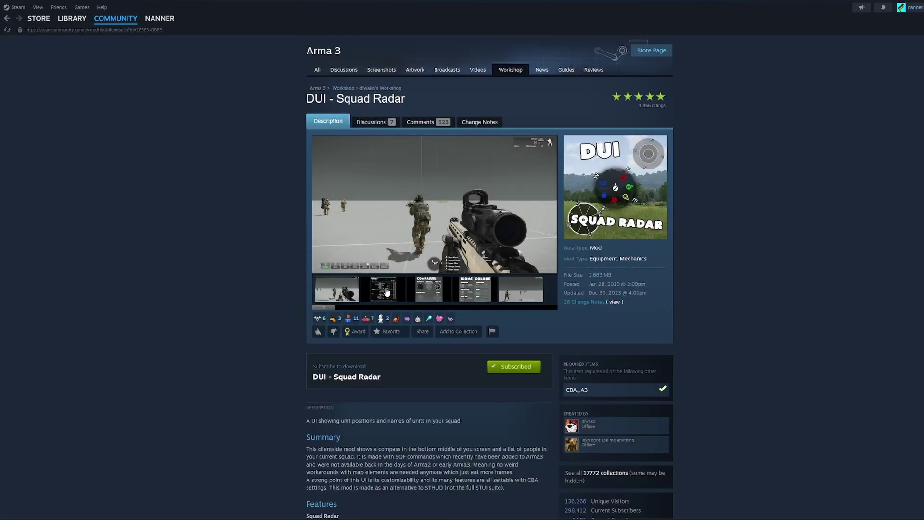
key("alt+Left")
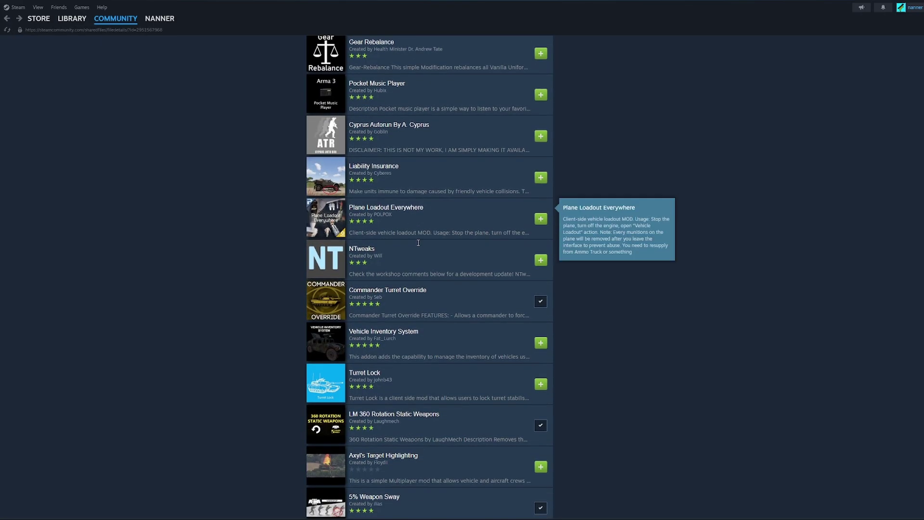
Step: Open the Liability Insurance mod, view its screenshots and look through the collections it can be added to
scroll(418, 243, "down", 4)
scroll(423, 231, "up", 5)
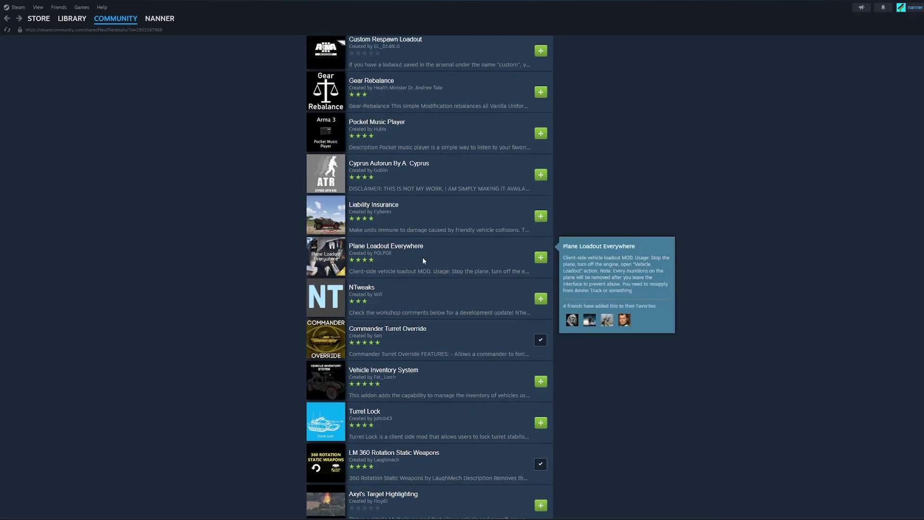
left_click(388, 206)
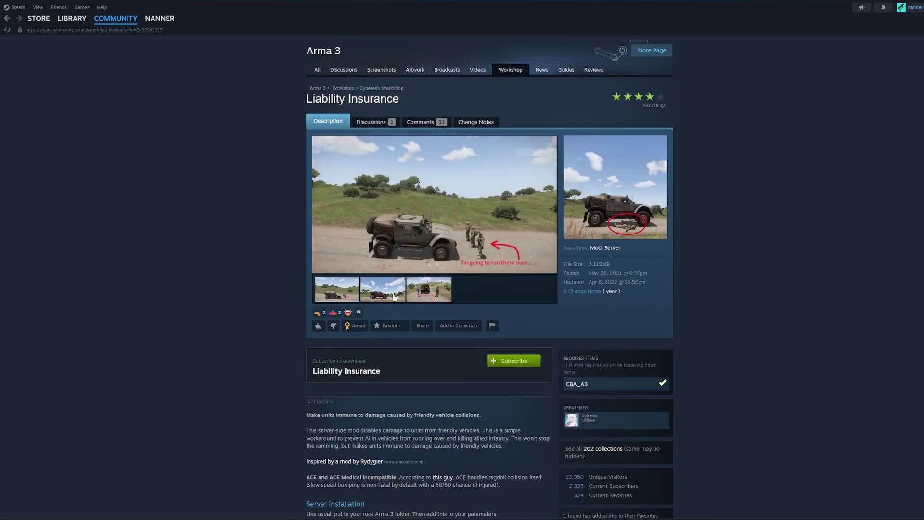
left_click(394, 297)
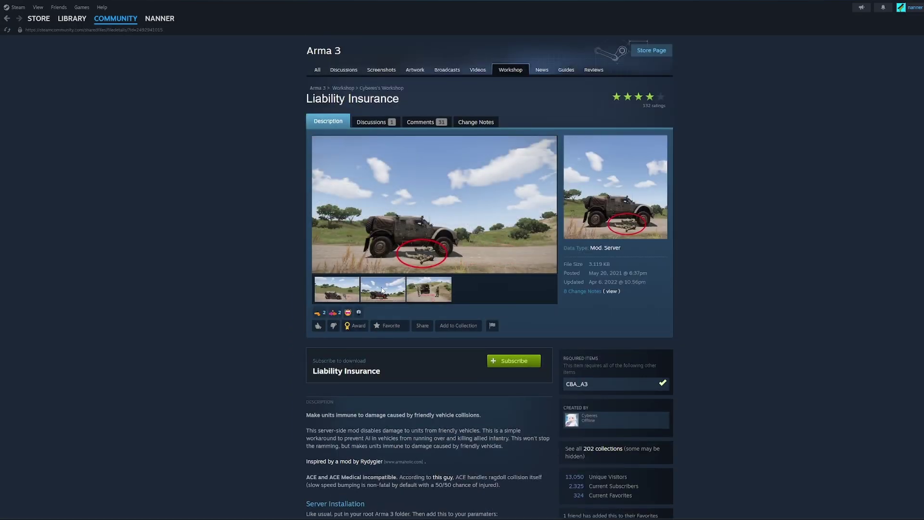
left_click(420, 298)
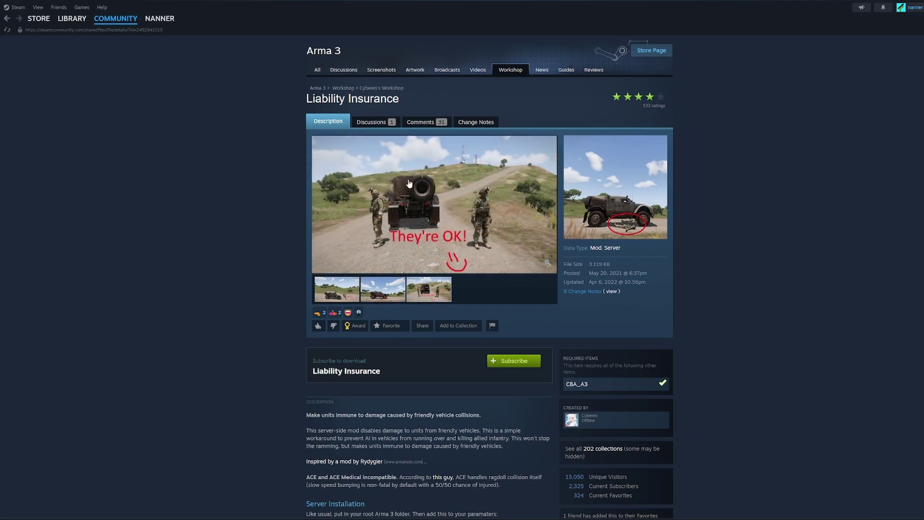
scroll(457, 175, "down", 3)
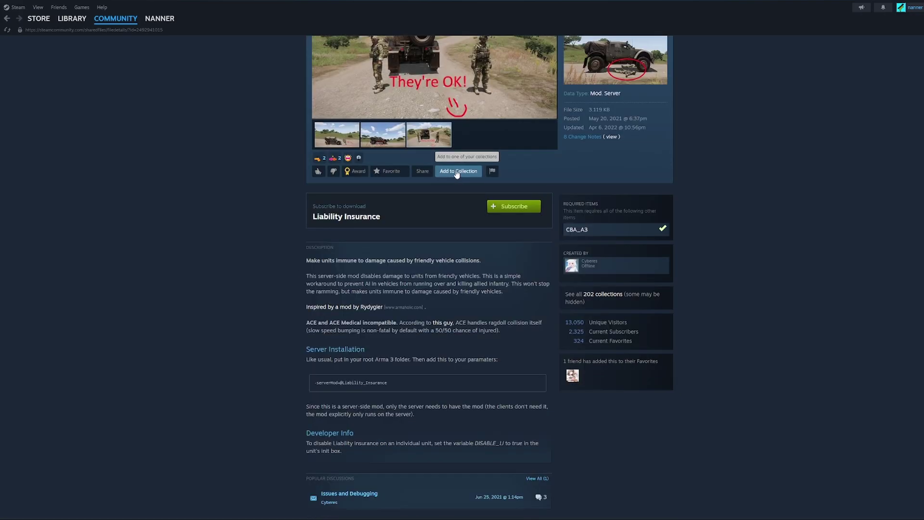
left_click(458, 172)
scroll(523, 326, "down", 10)
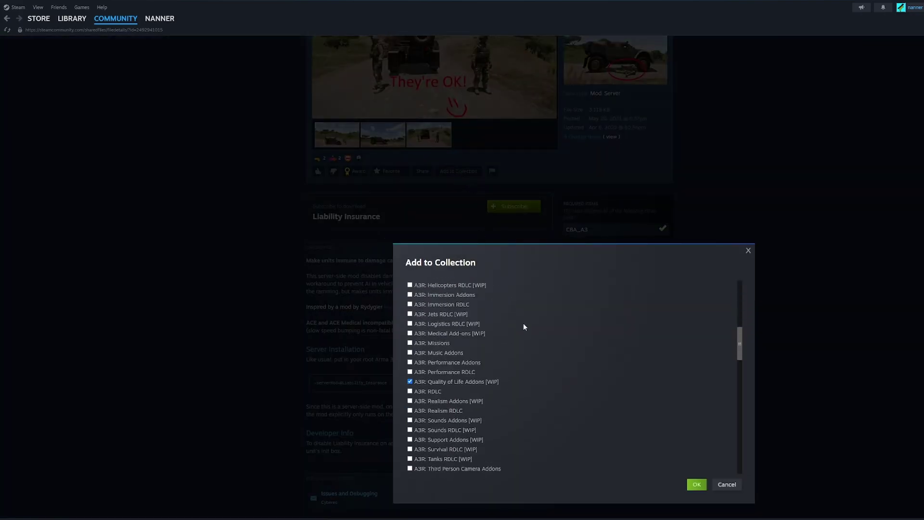
scroll(523, 327, "down", 8)
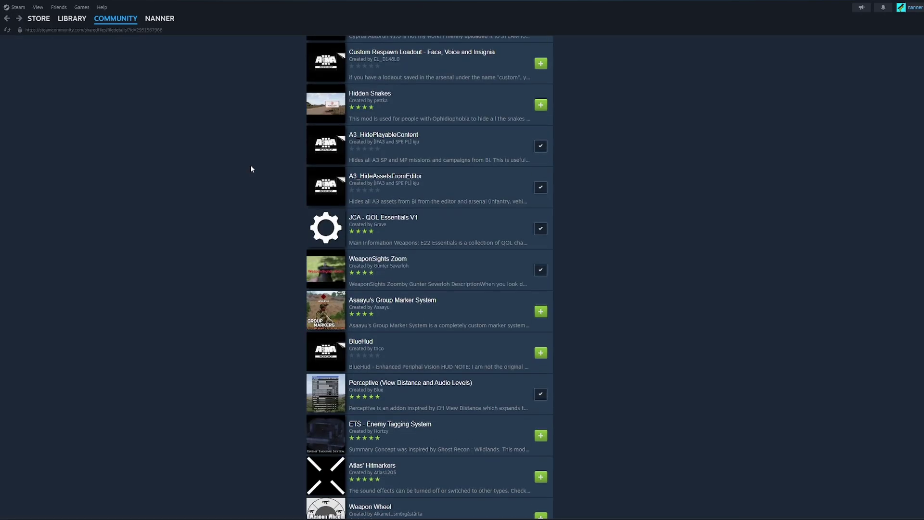
Step: Look through the remaining Quality of Life mods and return to the main A3R page
scroll(251, 169, "down", 6)
scroll(301, 186, "down", 5)
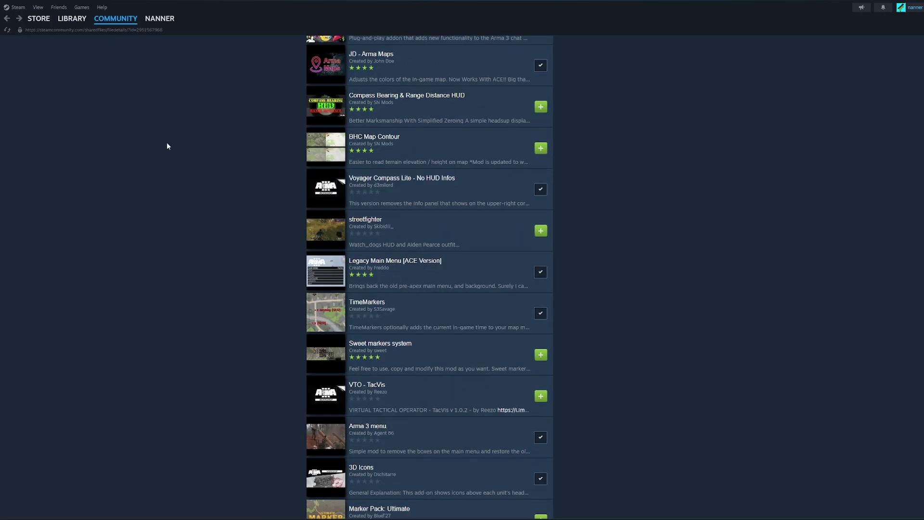
left_click(8, 20)
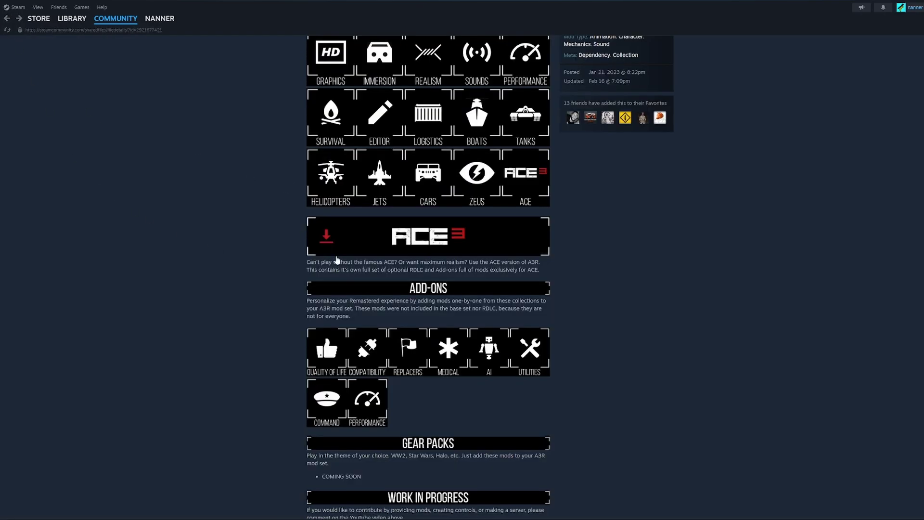
Step: Open the Armor Plates System mod from the Medical add-ons, look through its collection choices and confirm the selection
scroll(431, 253, "down", 2)
scroll(490, 319, "up", 1)
left_click(490, 319)
scroll(422, 285, "down", 8)
scroll(422, 286, "down", 3)
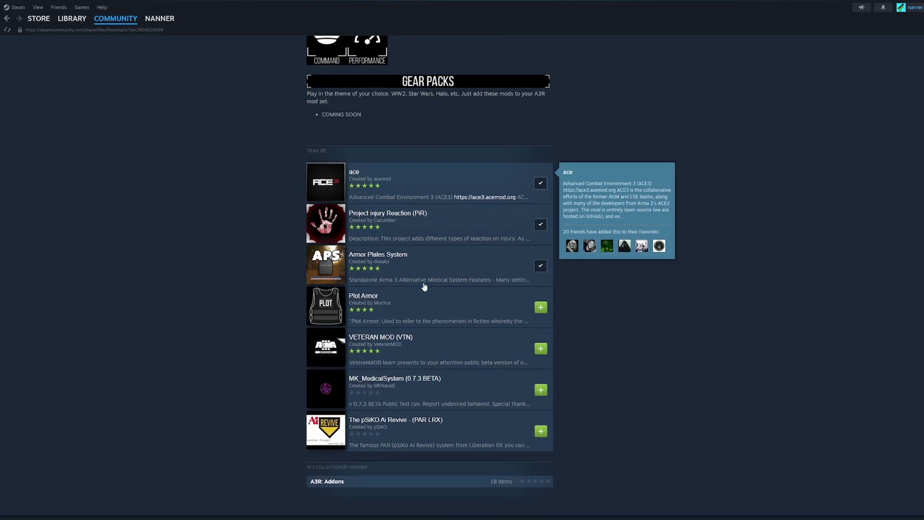
left_click(399, 256)
left_click(465, 255)
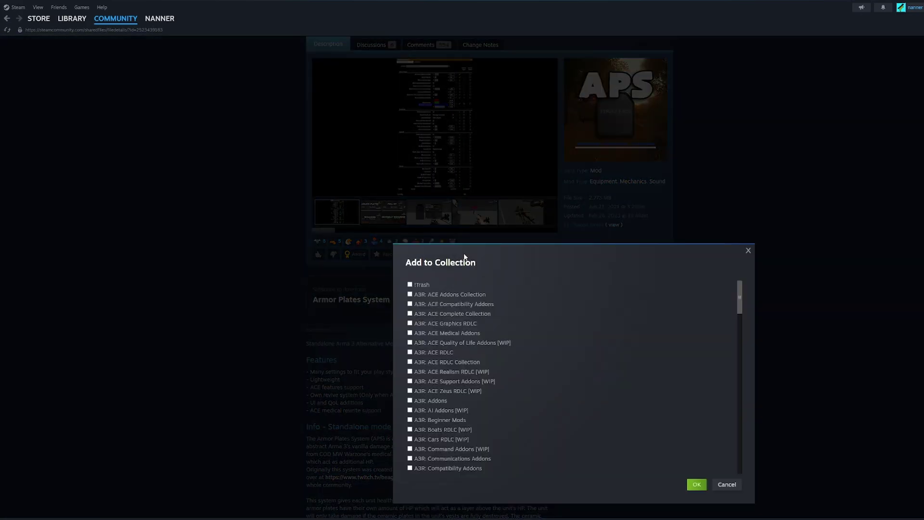
scroll(478, 310, "down", 10)
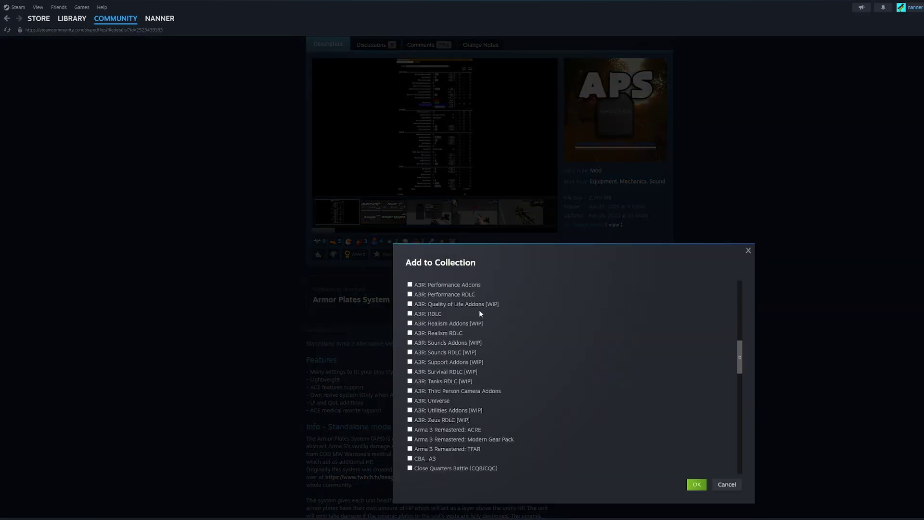
left_click(688, 484)
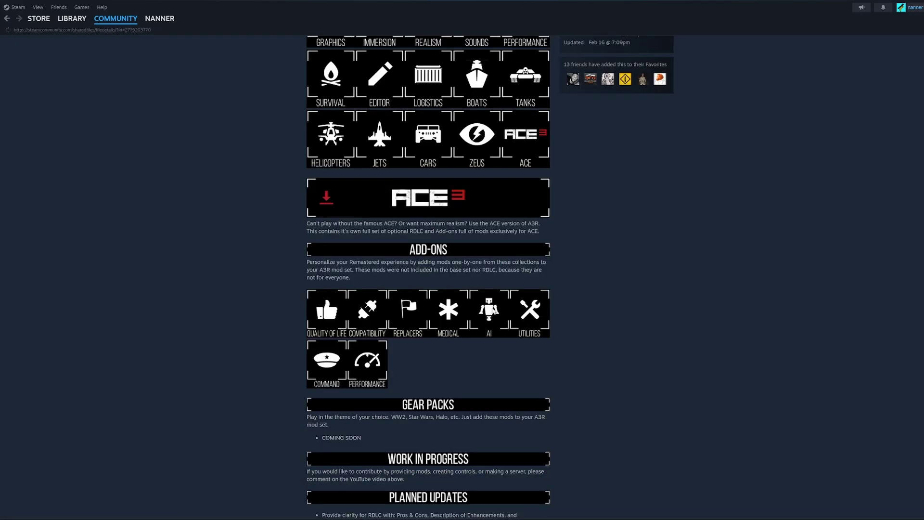
Step: Add the DCO Soldier FSM mod from the AI add-ons to the "nanner sez subscribe" collection
left_click(492, 311)
scroll(491, 307, "down", 15)
left_click(393, 379)
scroll(434, 349, "down", 2)
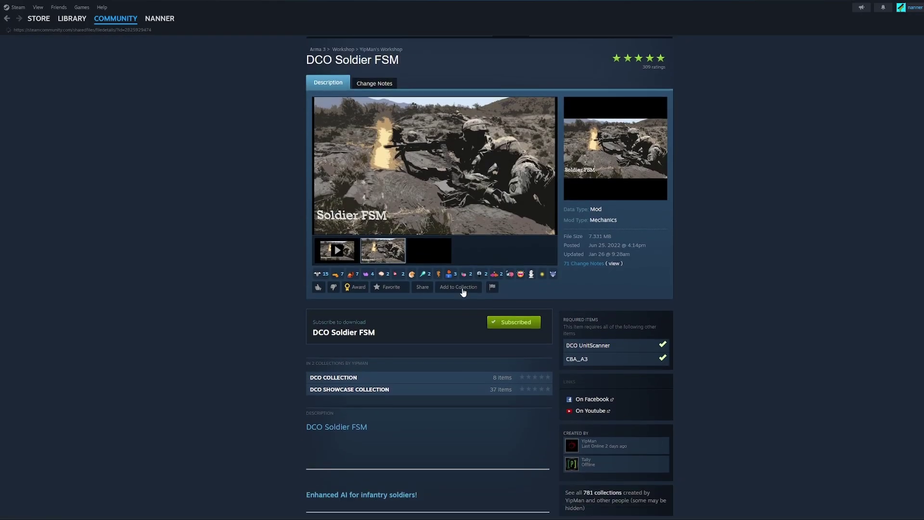
left_click(463, 288)
scroll(494, 311, "down", 5)
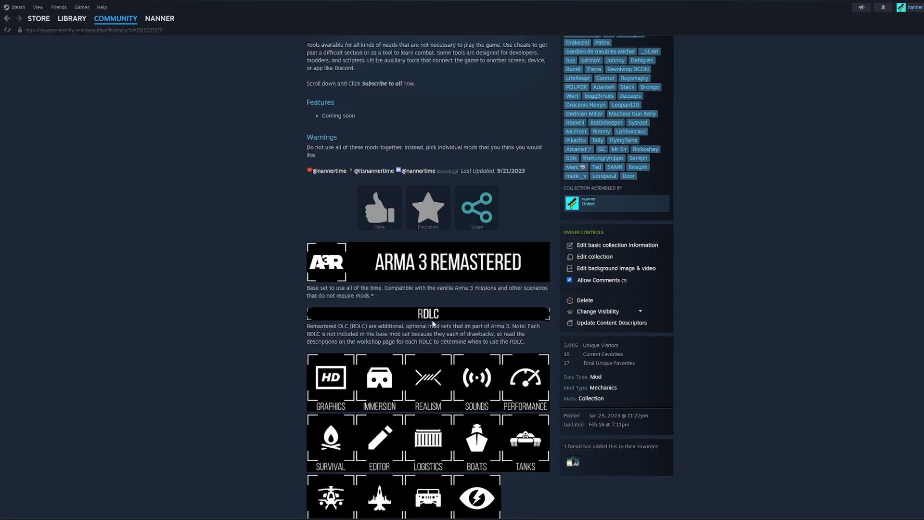
Step: Add the Simple Single Player Cheat Menu mod from the Utilities add-ons to the "nanner sez subscribe" collection
scroll(432, 324, "down", 15)
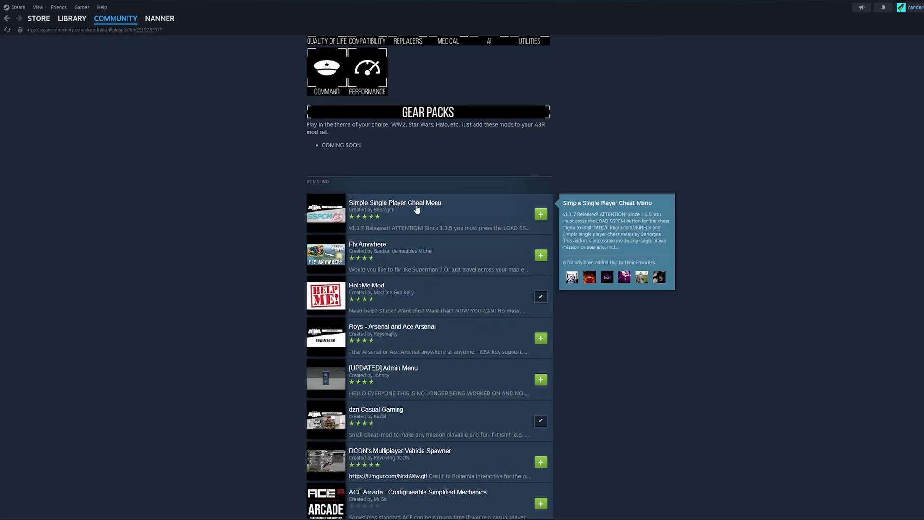
left_click(417, 208)
scroll(458, 188, "down", 3)
left_click(458, 188)
scroll(495, 313, "down", 15)
scroll(447, 310, "up", 1)
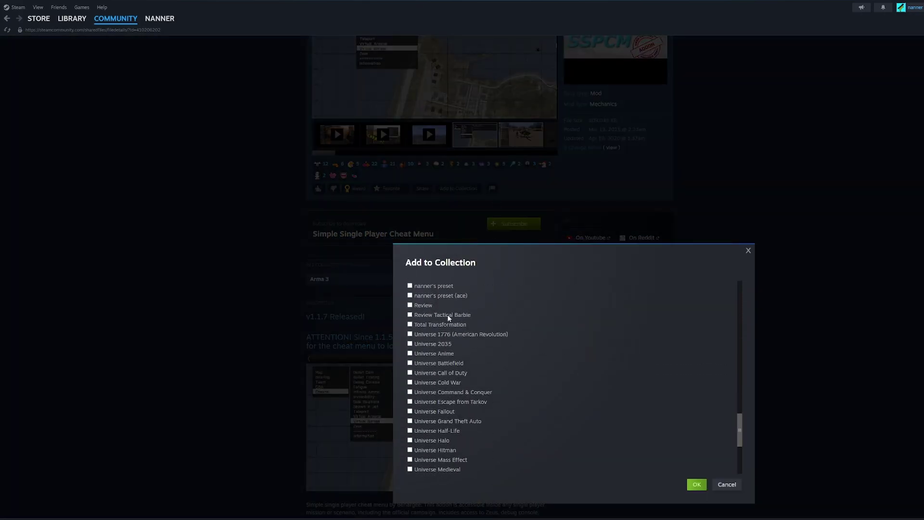
scroll(447, 313, "down", 2)
left_click(448, 313)
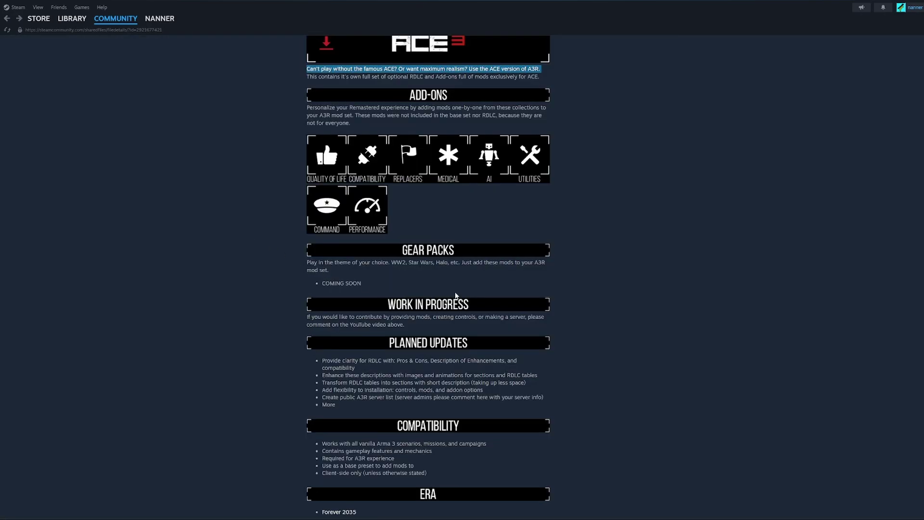
Step: Read the Gear Packs section and look over the rest of the A3R: Core page
left_click(369, 268)
double_click(313, 265)
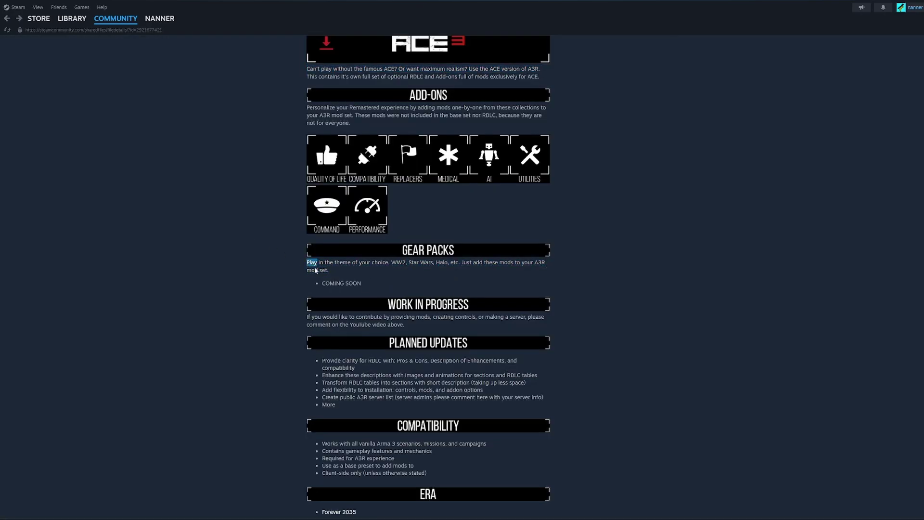
left_click(320, 269)
scroll(390, 250, "down", 4)
scroll(390, 250, "down", 2)
scroll(429, 261, "up", 20)
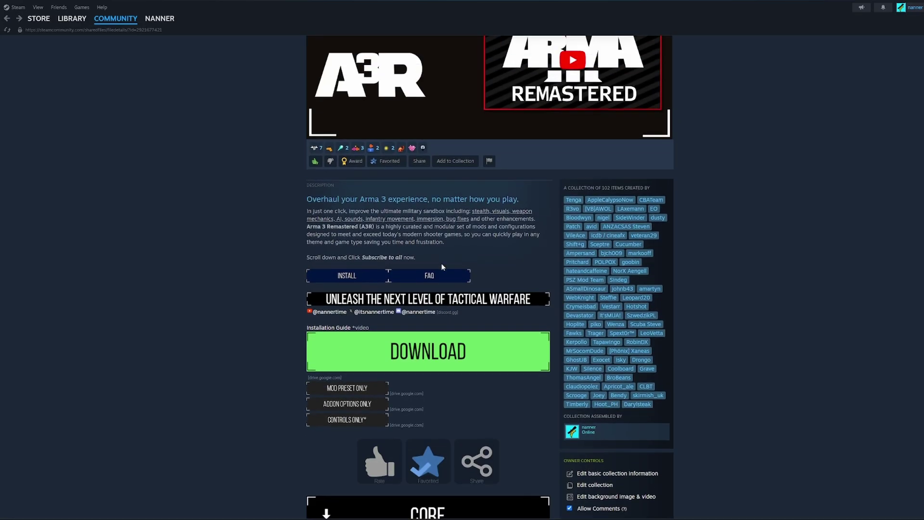
scroll(442, 264, "up", 3)
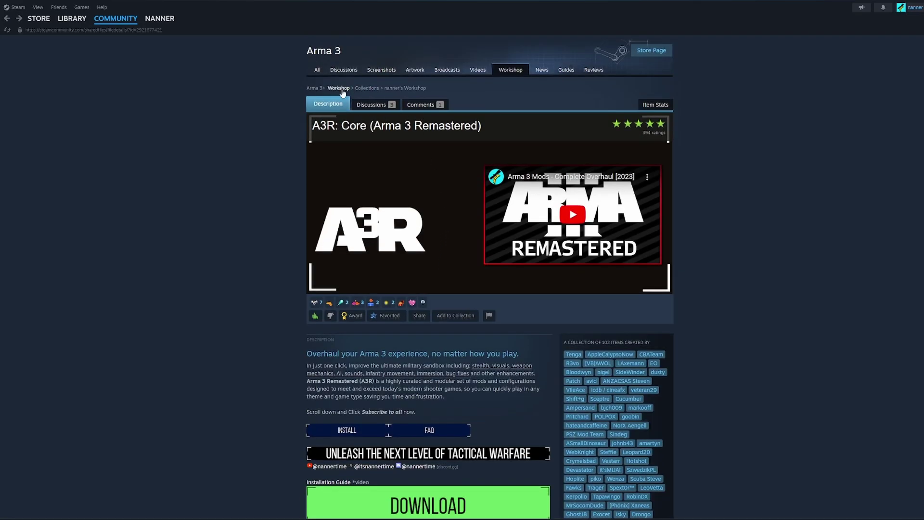
Step: Browse the most popular Arma 3 Workshop collections of all time, examine the RHS collection's description and mods, and return to the list
left_click(342, 93)
mouse_move(353, 147)
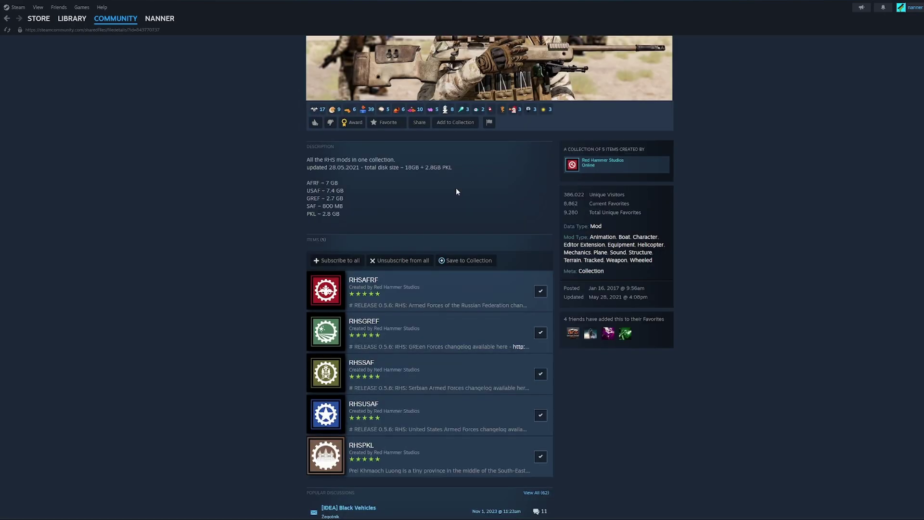
scroll(457, 187, "down", 2)
scroll(362, 203, "up", 2)
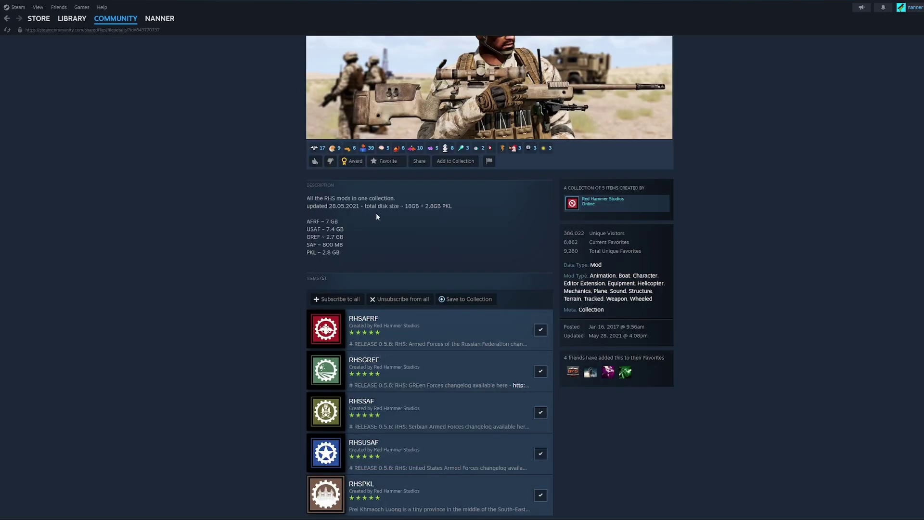
scroll(376, 218, "down", 2)
scroll(453, 265, "up", 2)
scroll(465, 264, "down", 1)
scroll(465, 264, "up", 2)
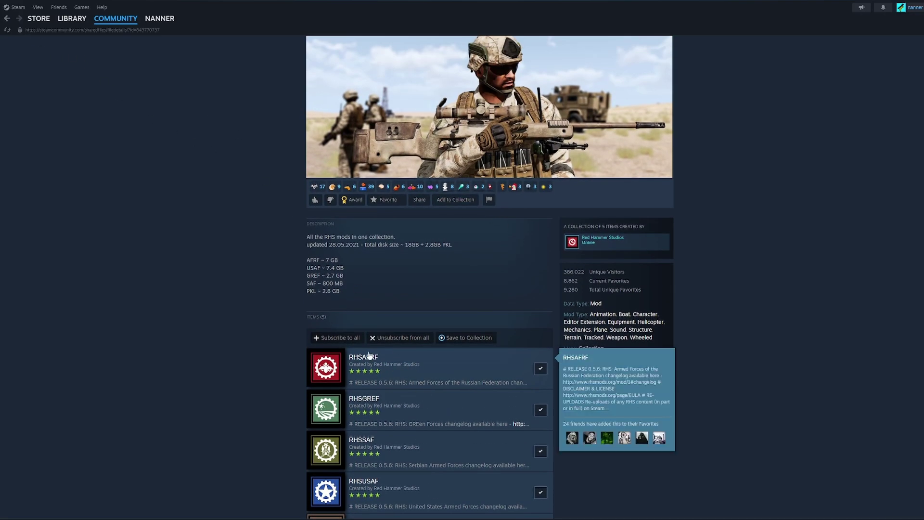
left_click(7, 18)
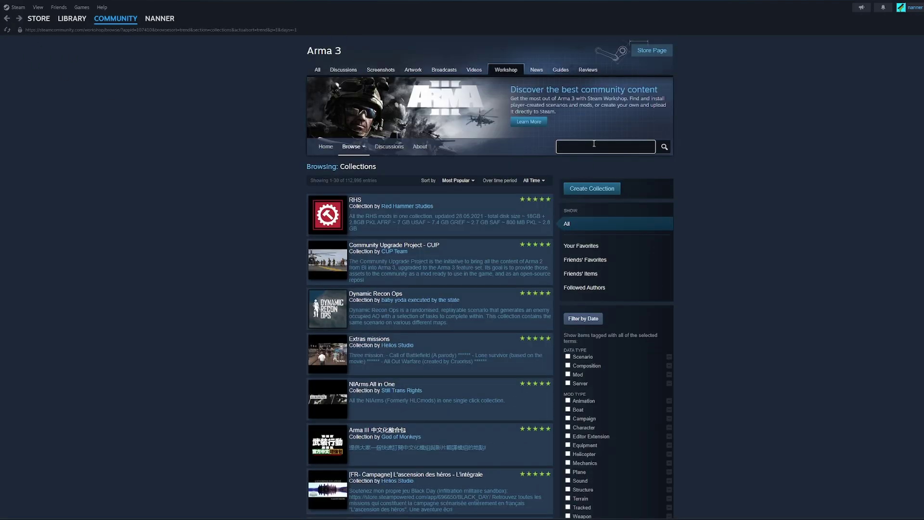
Step: Search the Arma 3 Workshop collections for USP
left_click(594, 143)
type("USP")
key("Return")
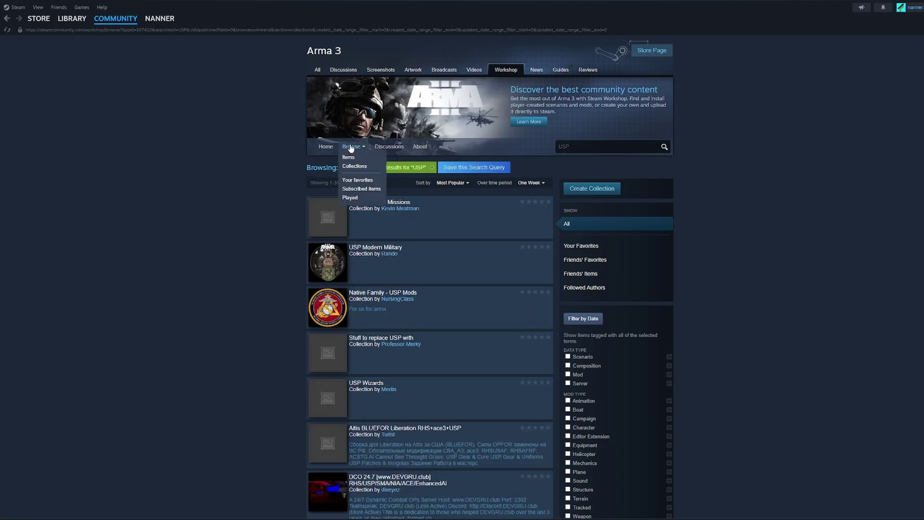
Step: Switch to individual Workshop items and search them for USP
left_click(354, 158)
left_click(586, 148)
type("USP")
key("Return")
scroll(424, 243, "down", 3)
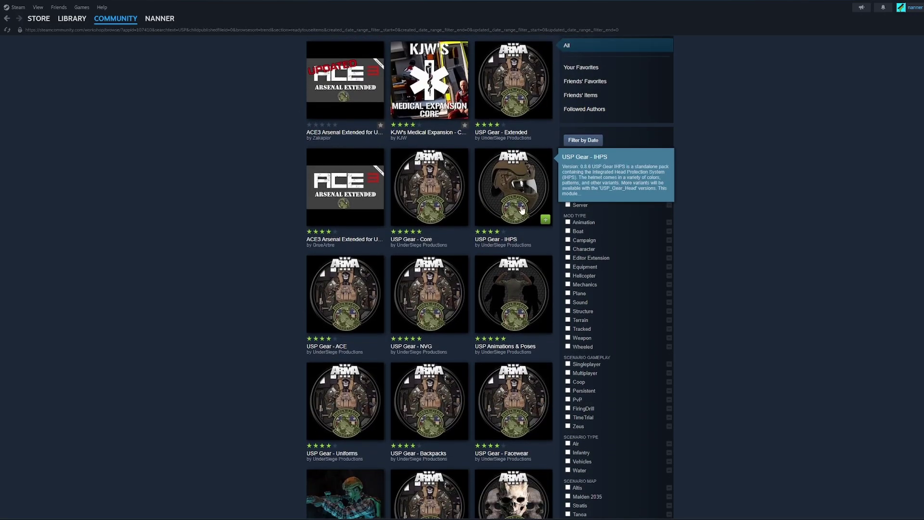
Step: Add the USP Gear - Core mod to the "nanner sez subscribe" collection and return to the search results
left_click(424, 240)
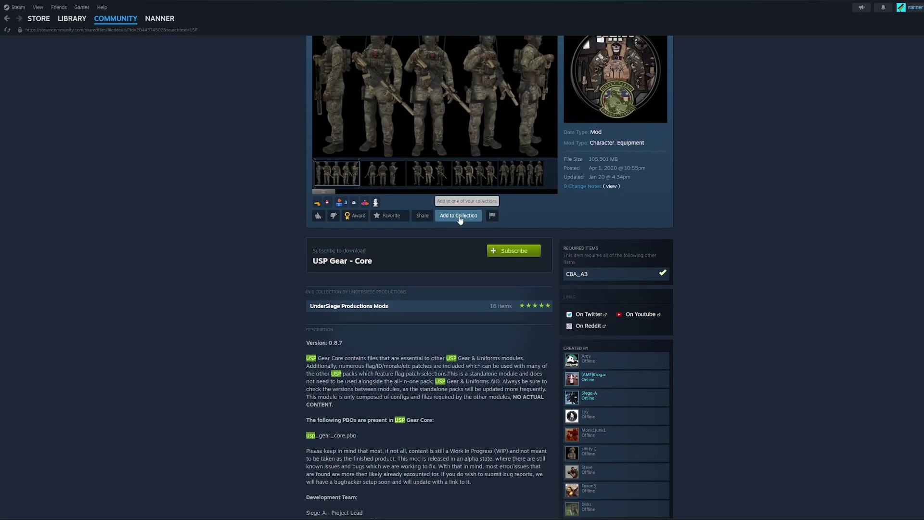
left_click(459, 216)
scroll(353, 260, "down", 5)
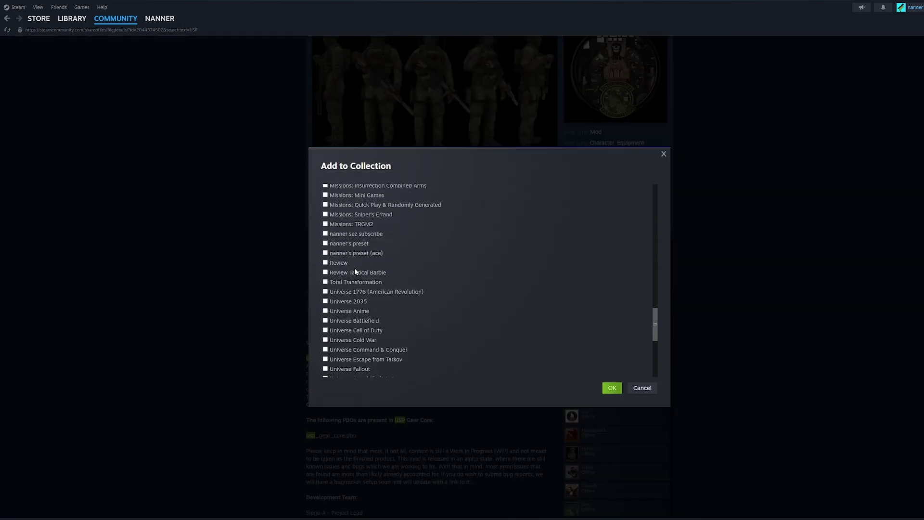
left_click(612, 388)
left_click(7, 19)
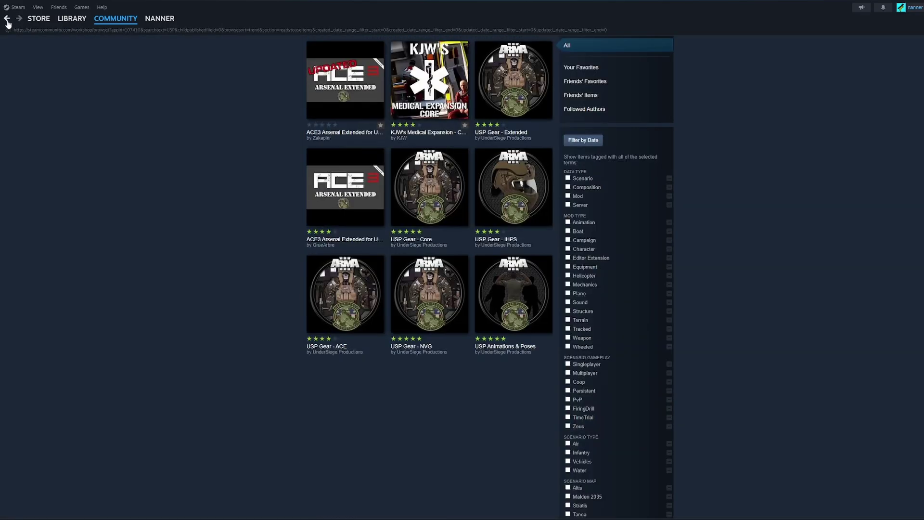
Step: Look over the USP gear results, add USP Gear - Uniforms to the "nanner sez subscribe" collection and return to the results
scroll(462, 278, "down", 4)
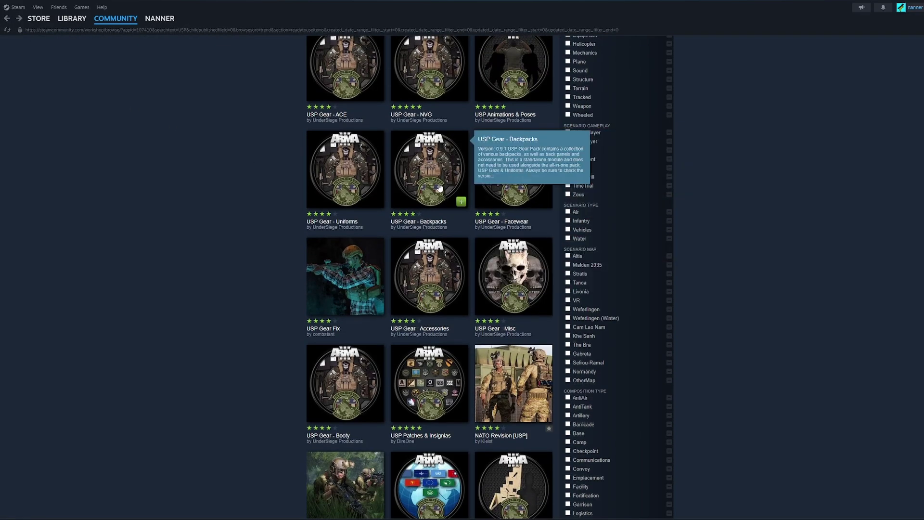
scroll(369, 195, "down", 1)
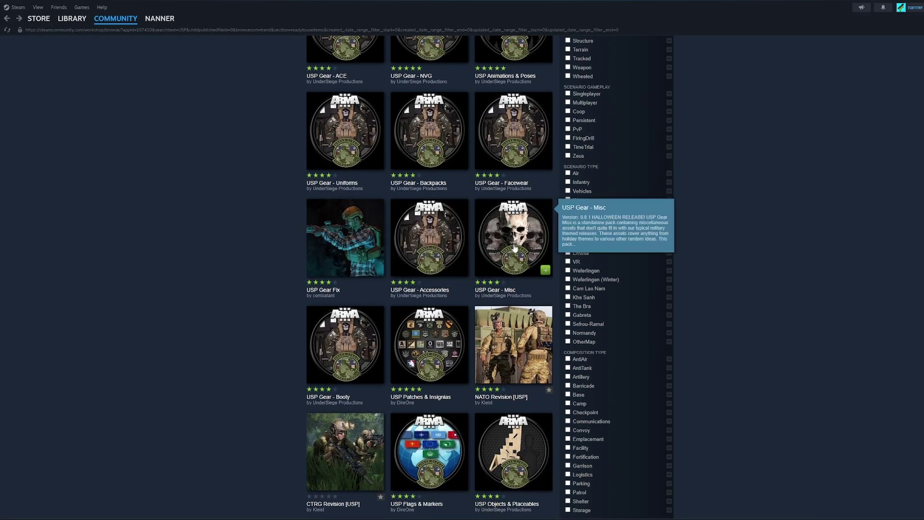
scroll(324, 264, "up", 2)
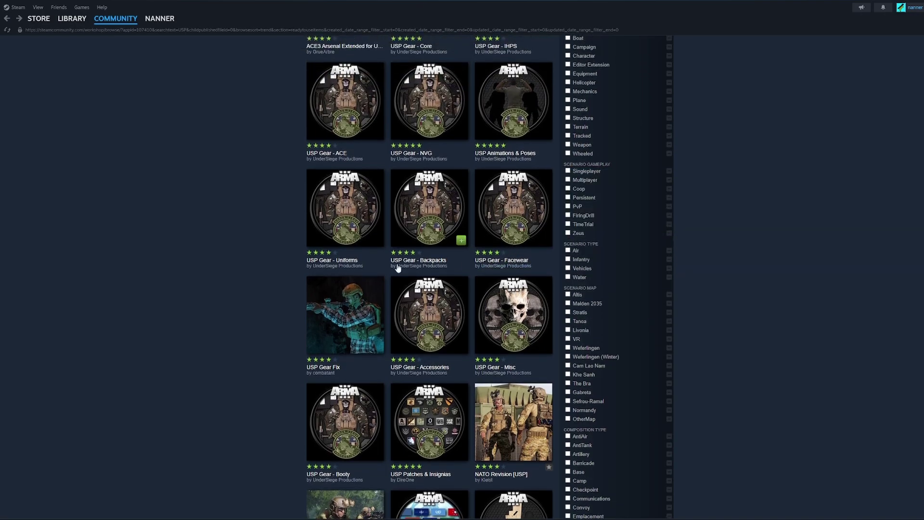
left_click(325, 263)
scroll(432, 271, "down", 2)
left_click(462, 256)
scroll(381, 278, "down", 10)
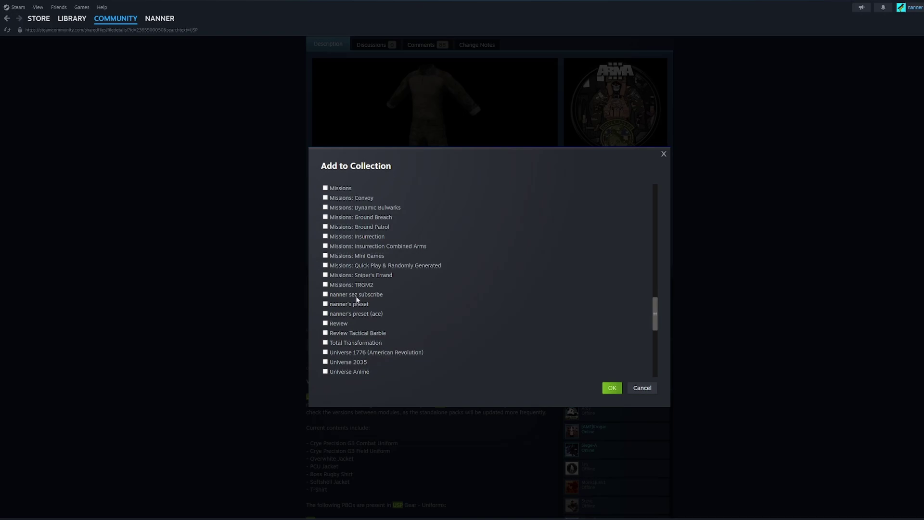
left_click(357, 296)
left_click(612, 387)
left_click(7, 18)
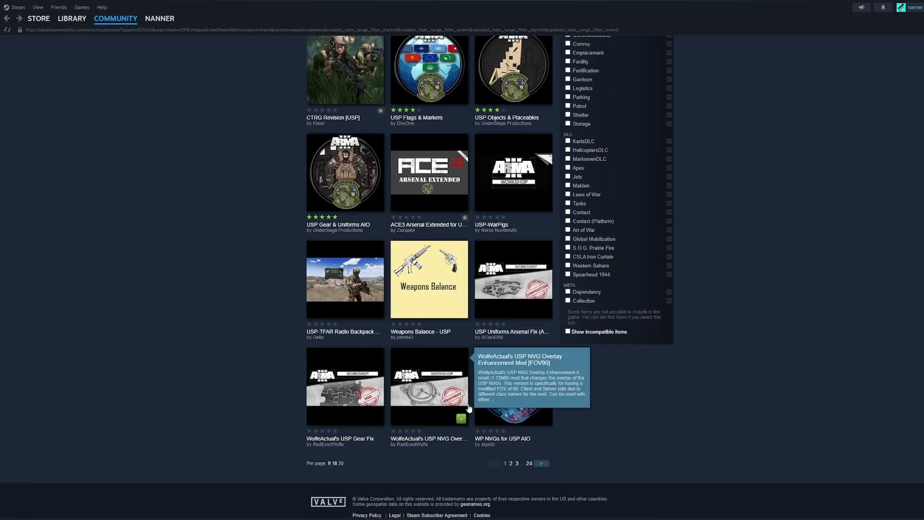
Step: Search the Workshop items for APACHE and filter the results by the Helicopter mod type
left_click(542, 463)
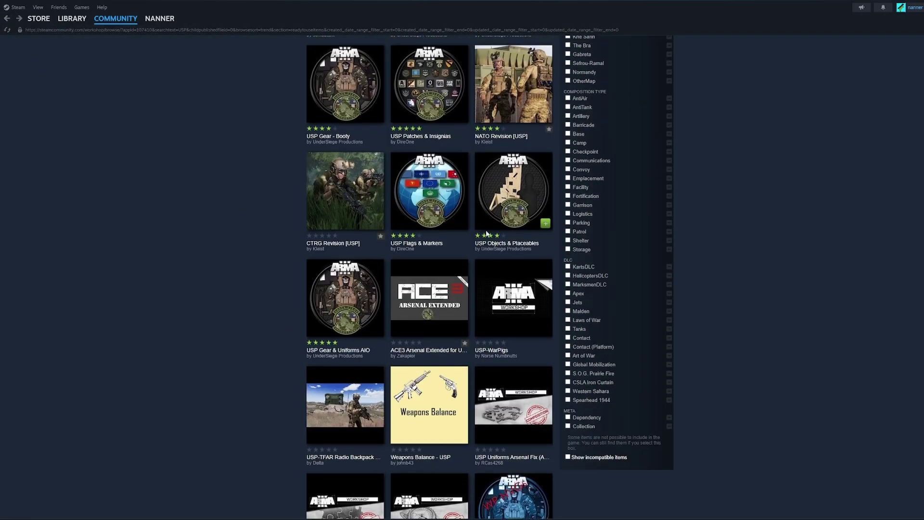
left_click(557, 147)
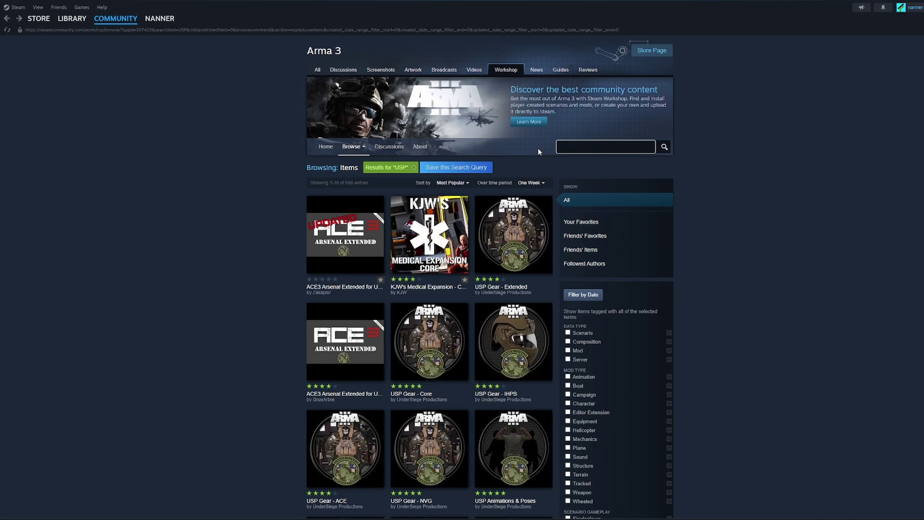
type("APACHE")
key("Return")
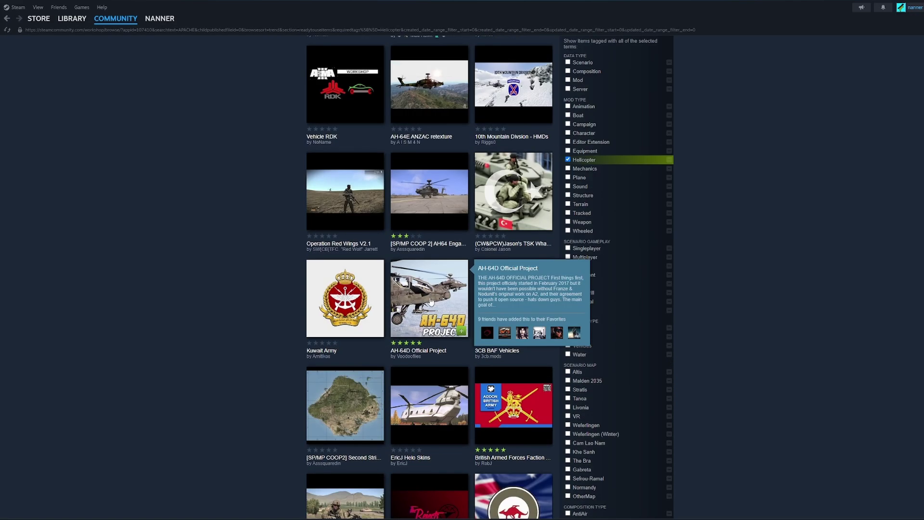
Step: Add the AH-64D Official Project mod to the "nanner sez subscribe" collection
left_click(436, 298)
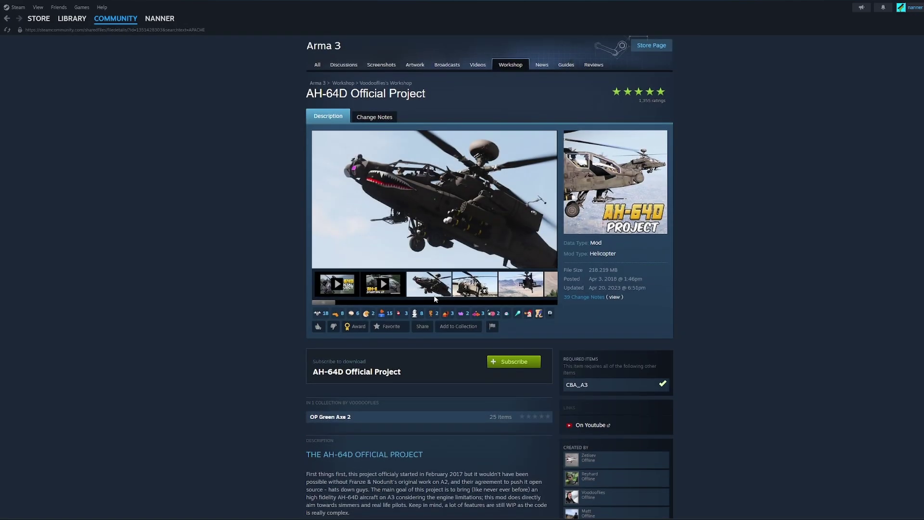
scroll(437, 299, "down", 1)
left_click(459, 292)
scroll(509, 356, "down", 5)
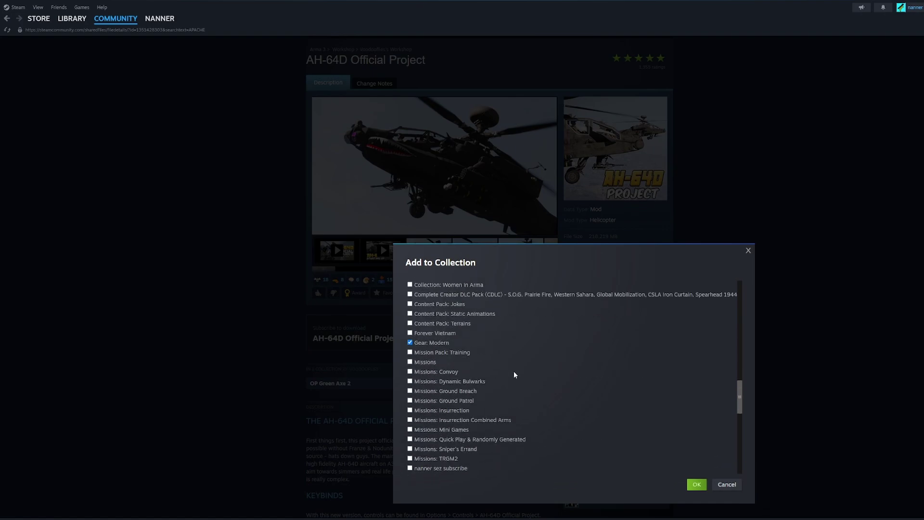
scroll(509, 374, "down", 5)
left_click(473, 382)
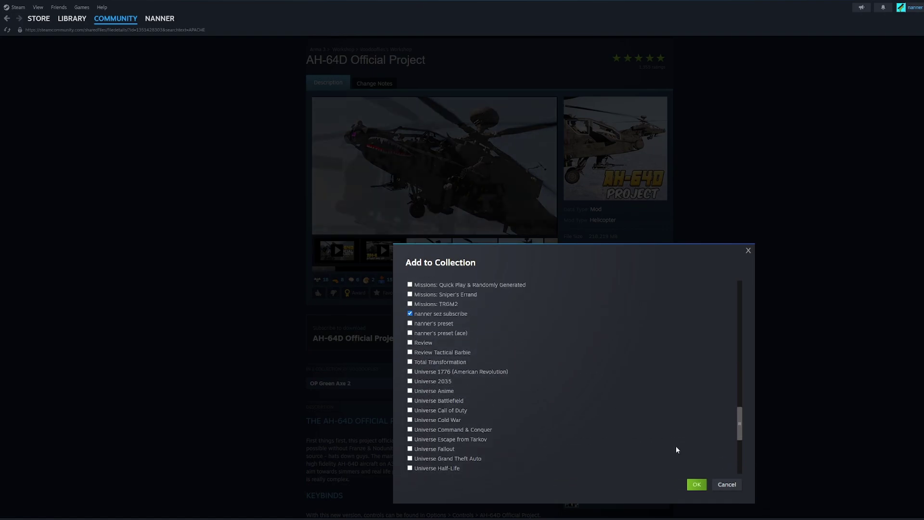
left_click(697, 484)
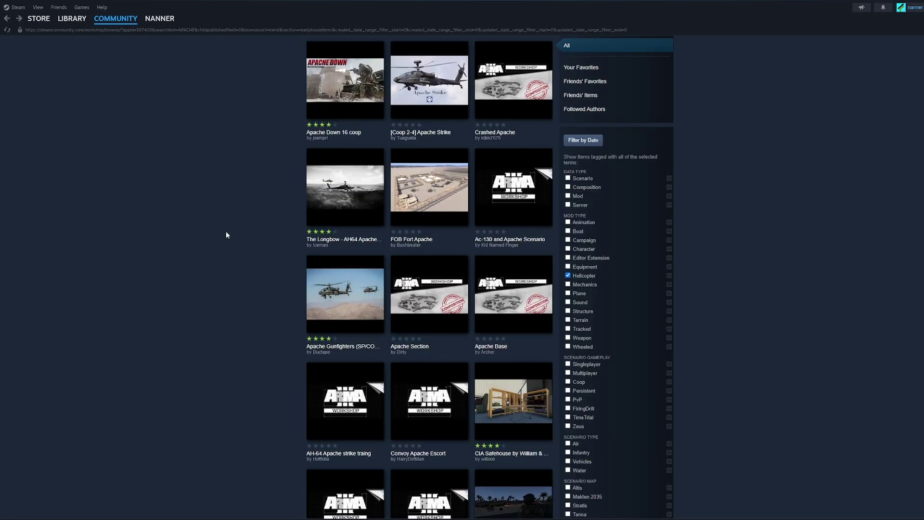
Step: Look over the remaining Apache results and switch to browsing Workshop collections
scroll(73, 254, "down", 1)
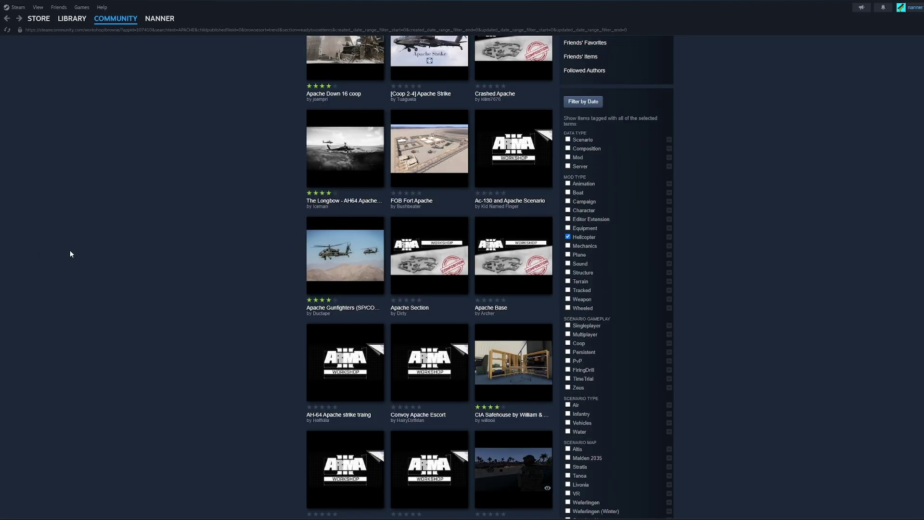
scroll(233, 228, "up", 5)
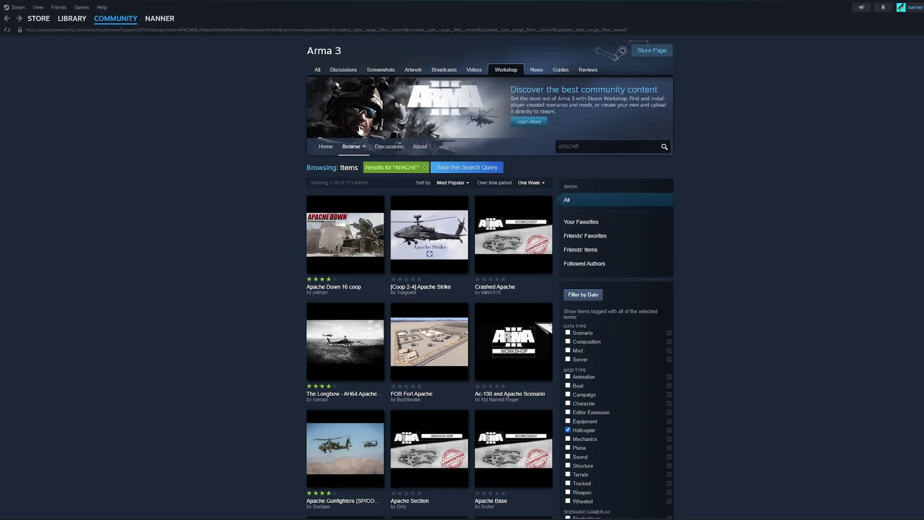
mouse_move(348, 150)
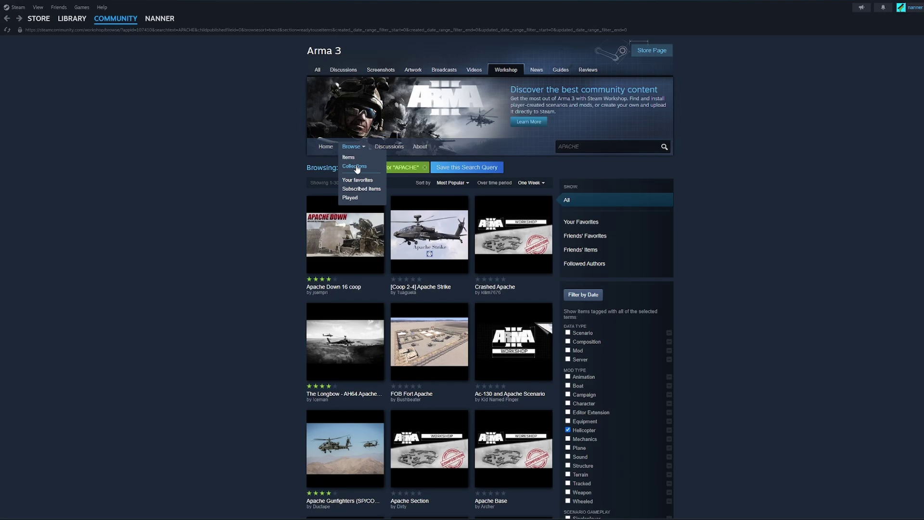
left_click(357, 167)
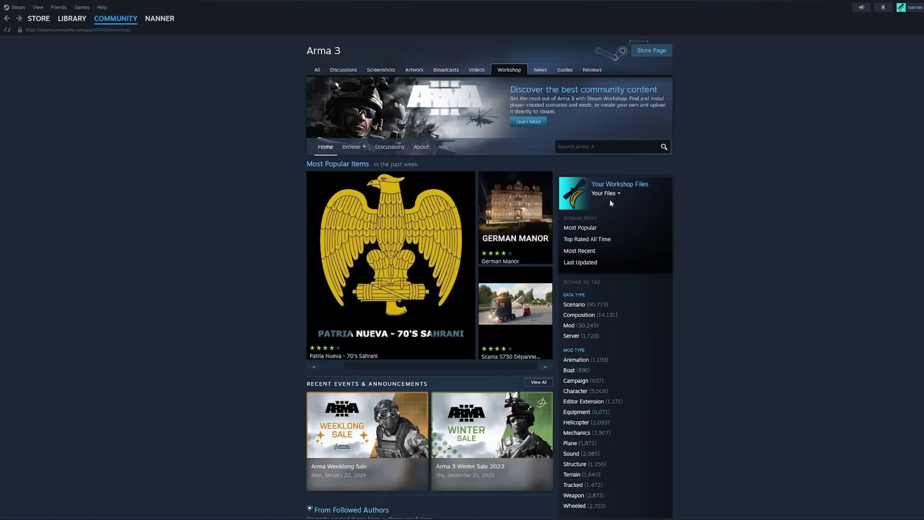
Step: Open the "nanner sez subscribe" collection from your own Workshop files and look through its mods
left_click(605, 193)
left_click(619, 184)
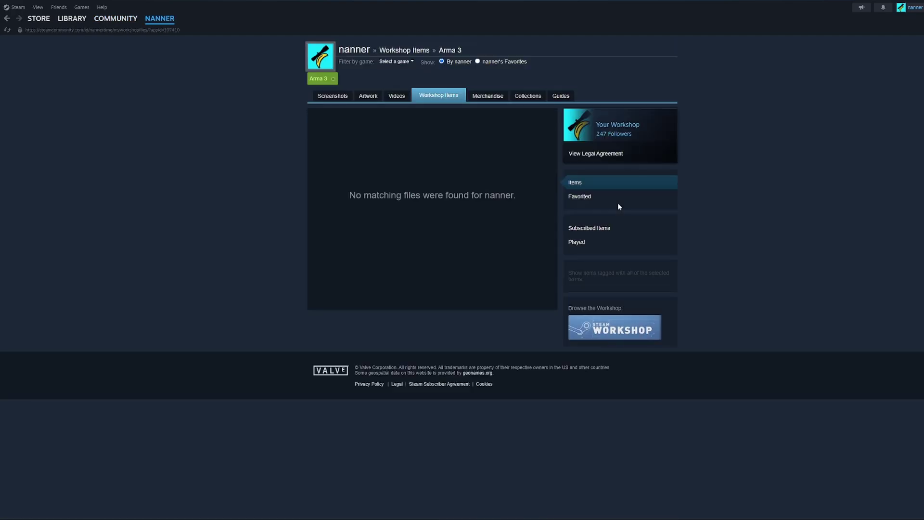
left_click(528, 96)
left_click(458, 140)
scroll(562, 282, "down", 5)
scroll(626, 277, "up", 5)
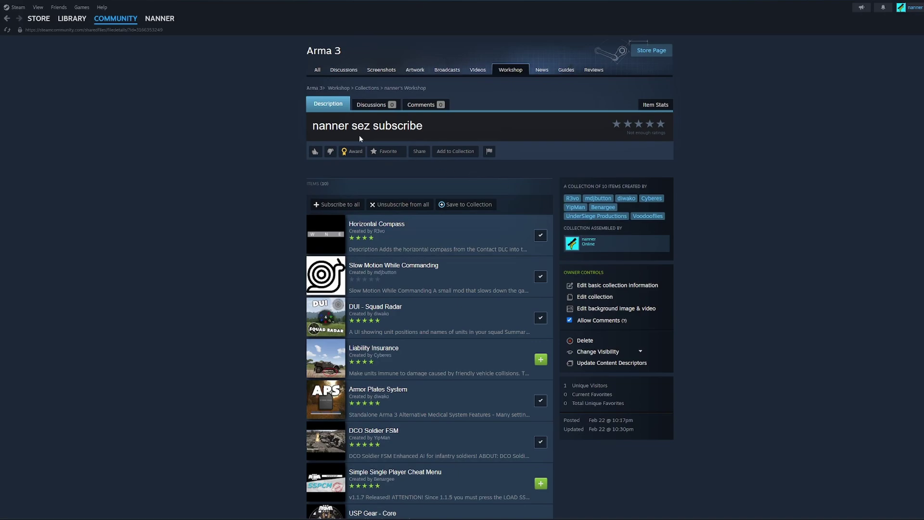
Step: Examine the full item list of the "nanner sez subscribe" collection and its linked A3R collections
scroll(476, 158, "down", 3)
scroll(436, 167, "up", 1)
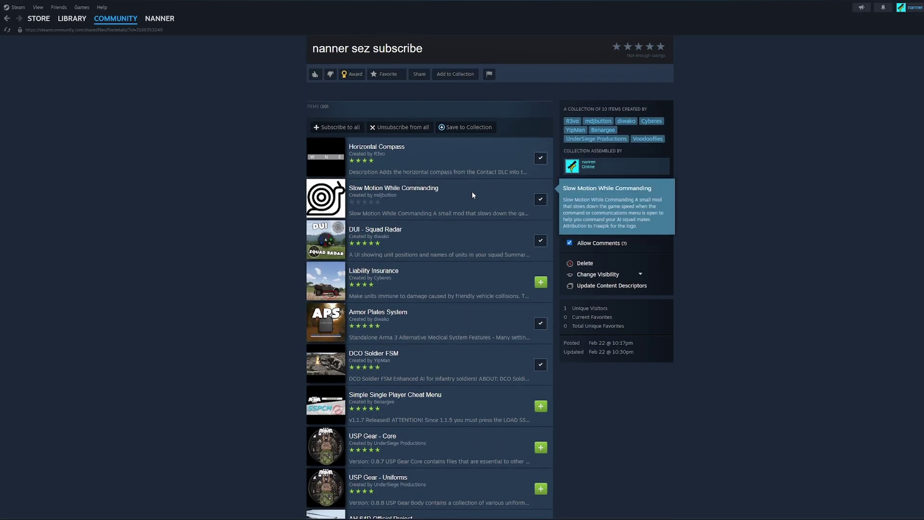
scroll(458, 152, "down", 2)
scroll(443, 298, "up", 2)
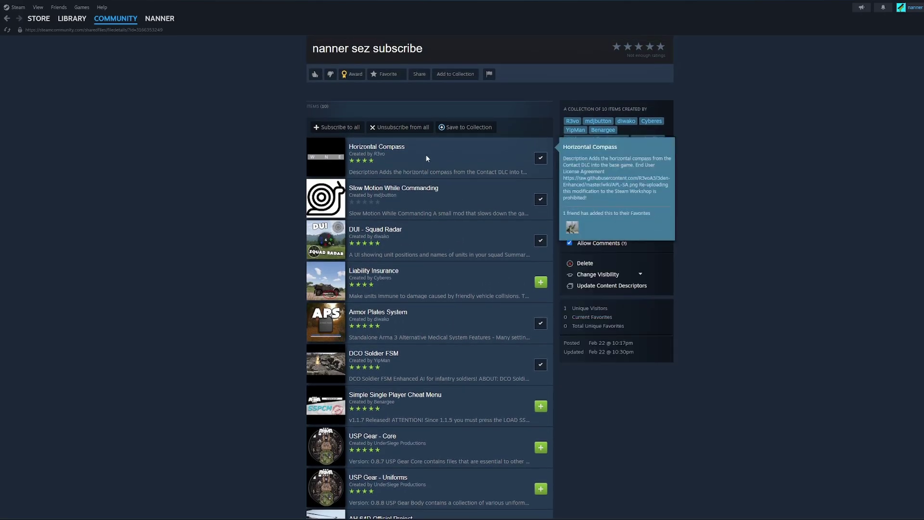
scroll(426, 152, "down", 7)
scroll(440, 210, "down", 2)
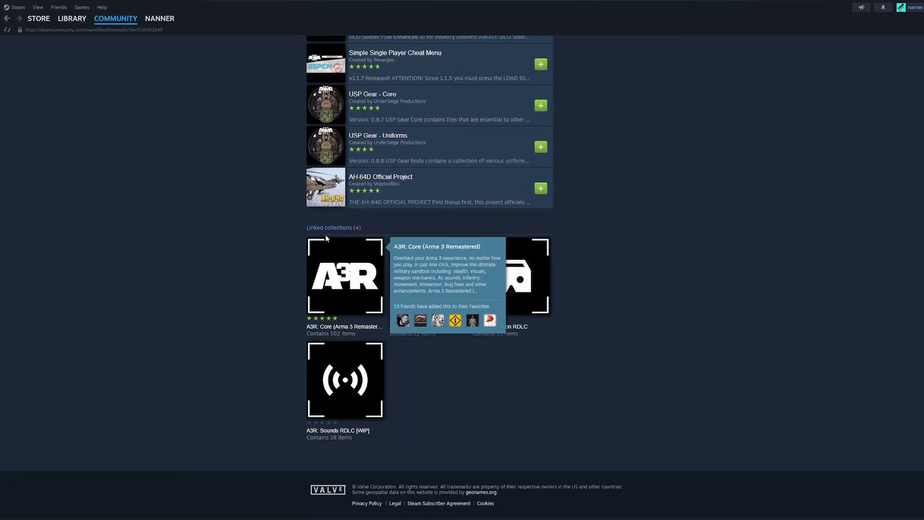
scroll(429, 289, "up", 1)
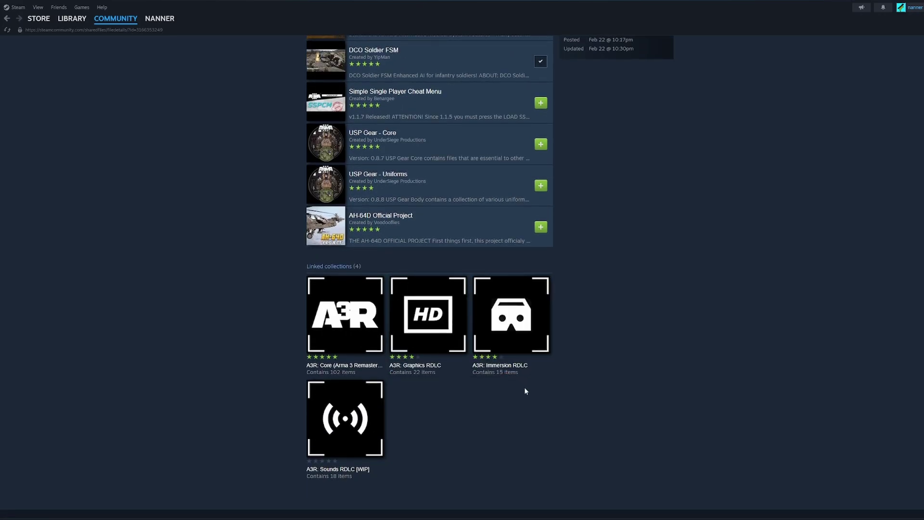
scroll(544, 388, "up", 1)
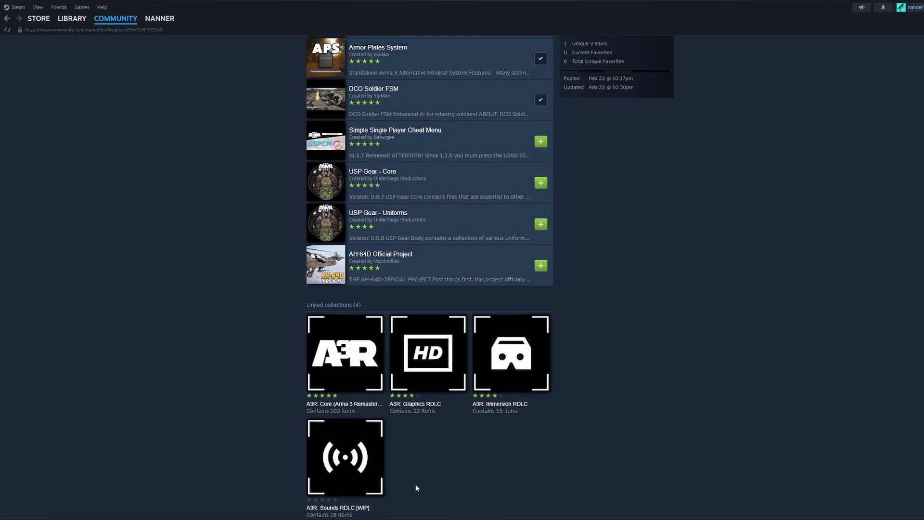
scroll(619, 353, "up", 7)
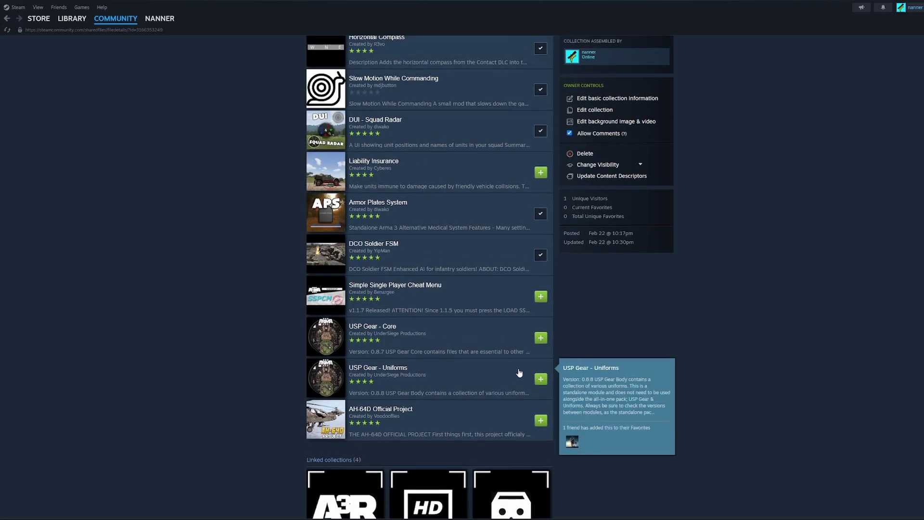
scroll(449, 354, "up", 1)
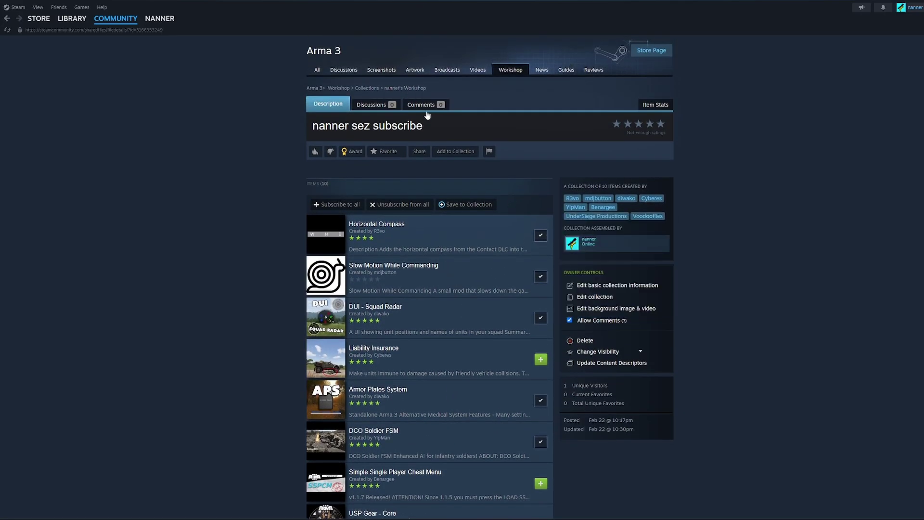
Step: Copy the share link of the "nanner sez subscribe" collection and close the Share dialog
left_click(420, 151)
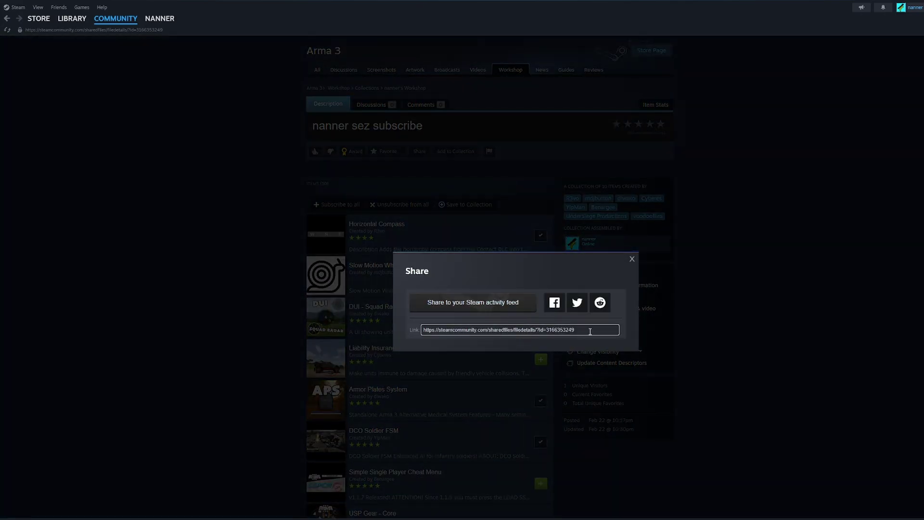
left_click_drag(590, 331, 470, 342)
key("ctrl+c")
left_click(633, 258)
Step: Switch to the Brave browser and open armapresetcreator.co.uk
key("super")
left_click(395, 392)
type("armaprese")
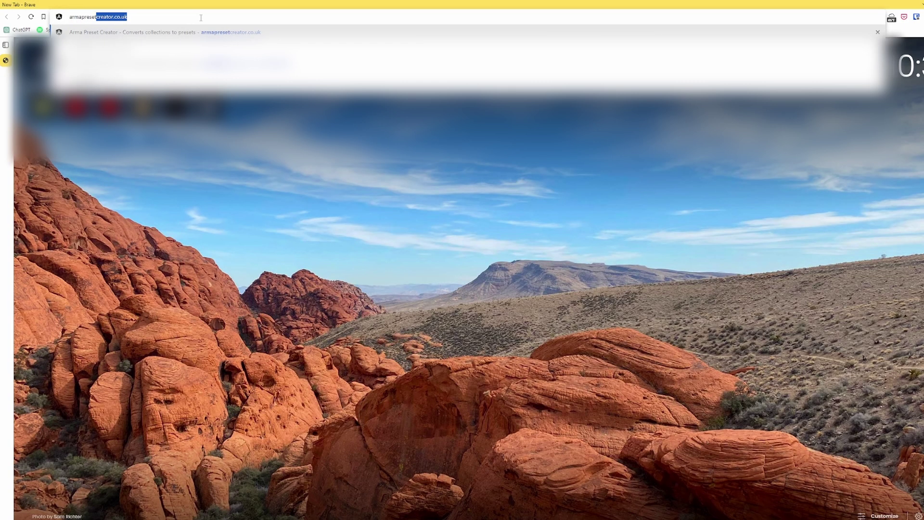
type("tcreator.co.ul")
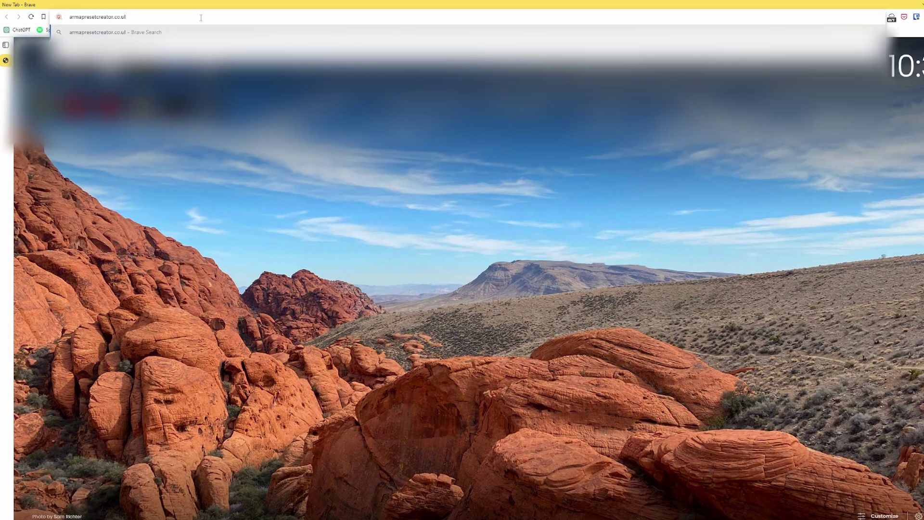
key("BackSpace")
type("k")
key("Return")
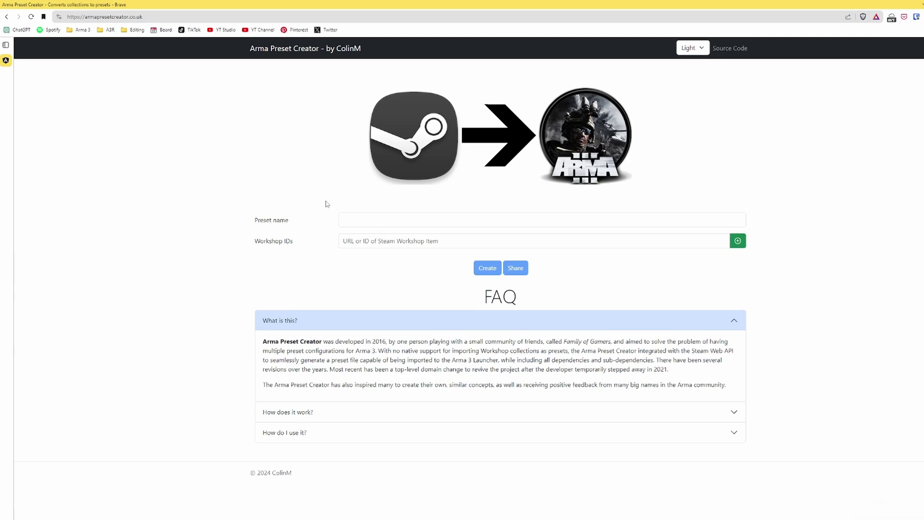
Step: Paste the collection link as the Workshop ID, leave the preset name empty and create the preset
left_click(579, 217)
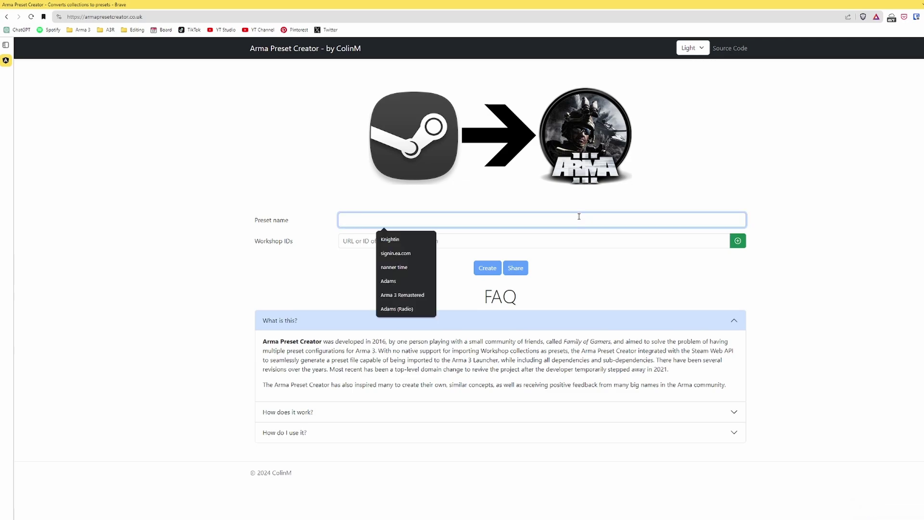
key("Tab")
left_click(588, 223)
key("Tab")
left_click(588, 221)
left_click(591, 212)
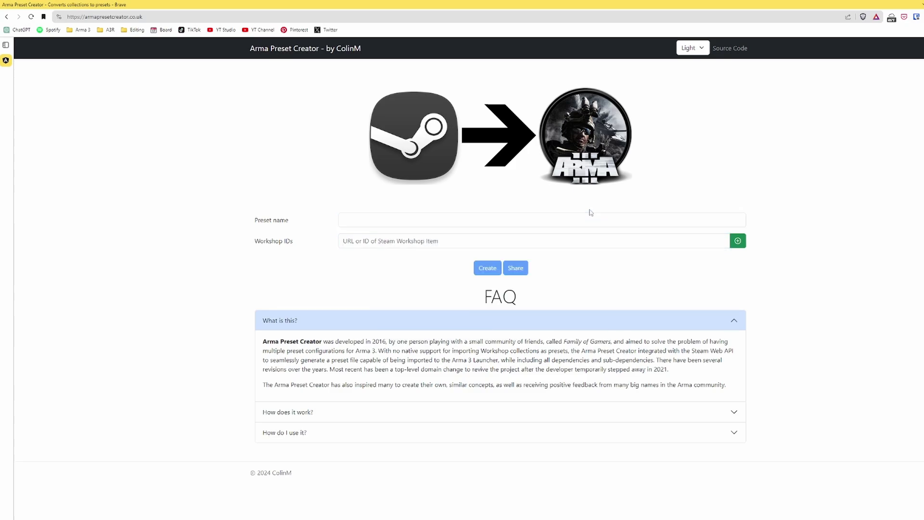
left_click(581, 247)
key("ctrl+v")
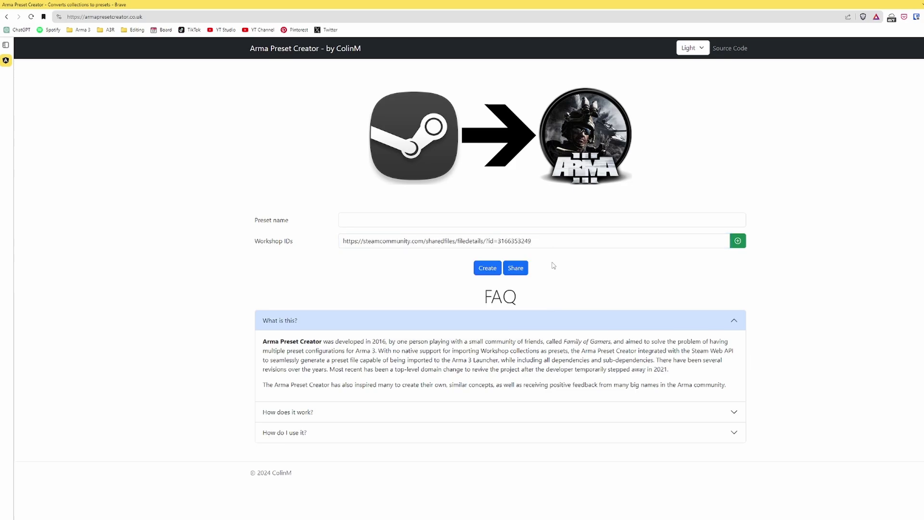
left_click(487, 268)
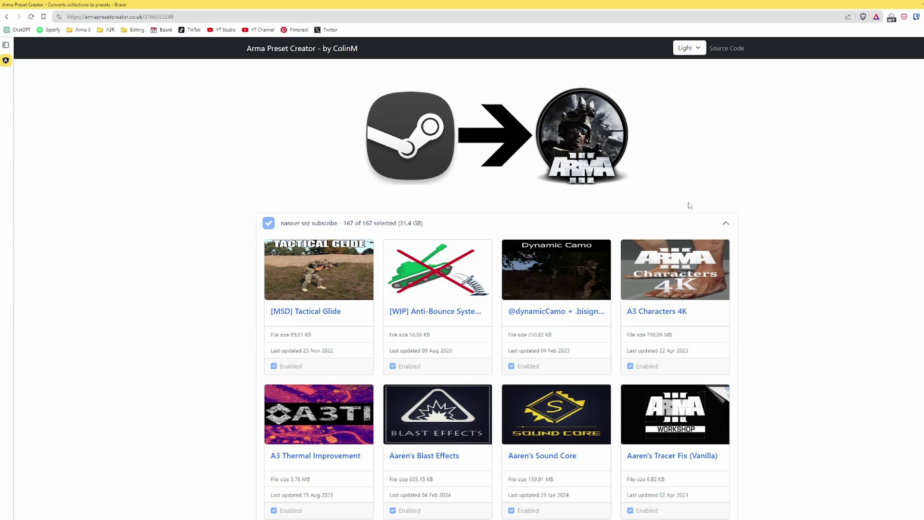
Step: Collapse the preset's mod list and download the preset to Downloads as the HTML document "nanner sez subscribe"
left_click(728, 222)
left_click(726, 225)
left_click(728, 227)
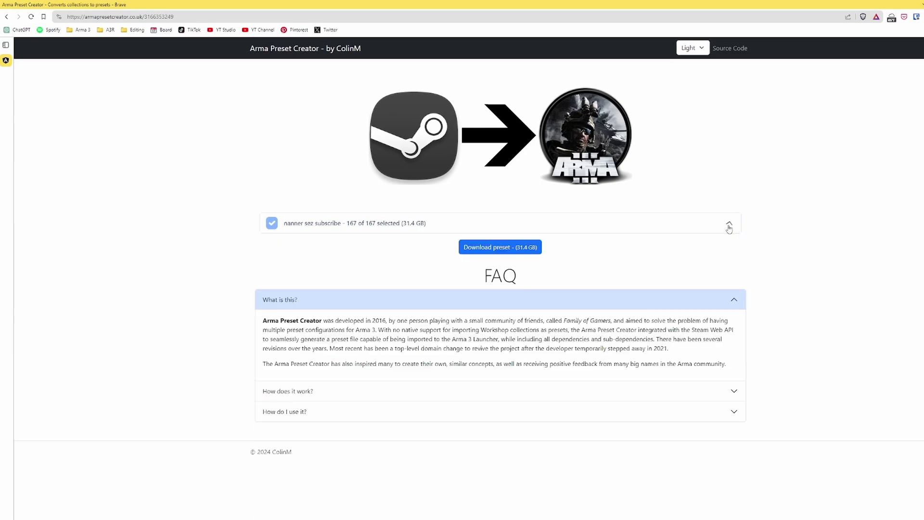
left_click(727, 225)
left_click(727, 226)
left_click(523, 255)
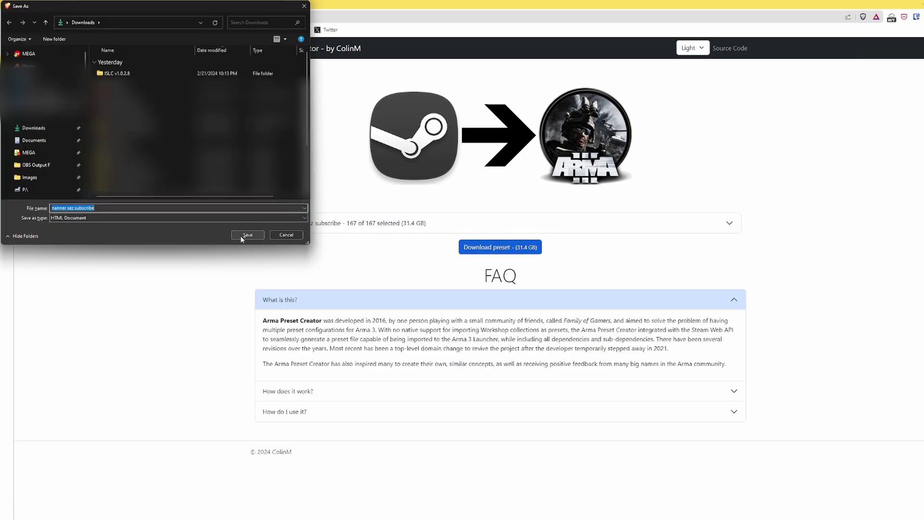
left_click(221, 217)
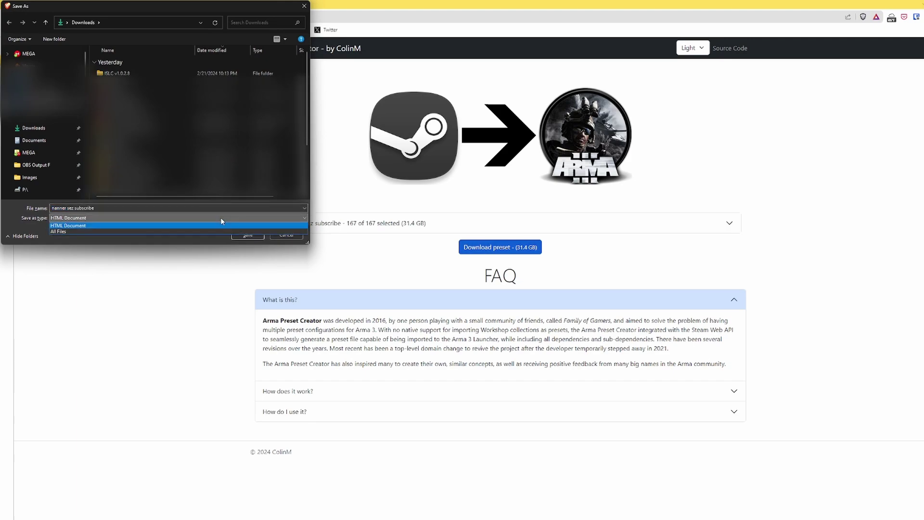
left_click(221, 217)
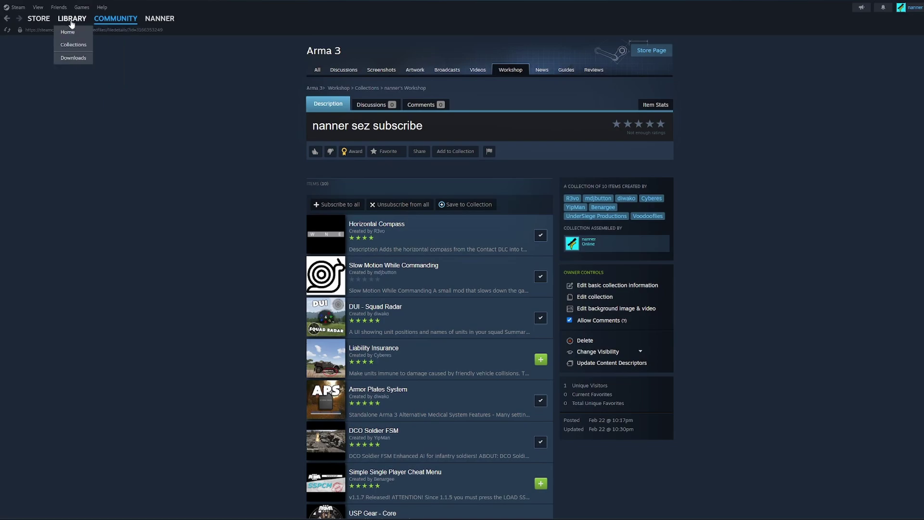
Step: Switch to the Steam library, launch Arma 3 and open the preset list for mods in its launcher
left_click(71, 19)
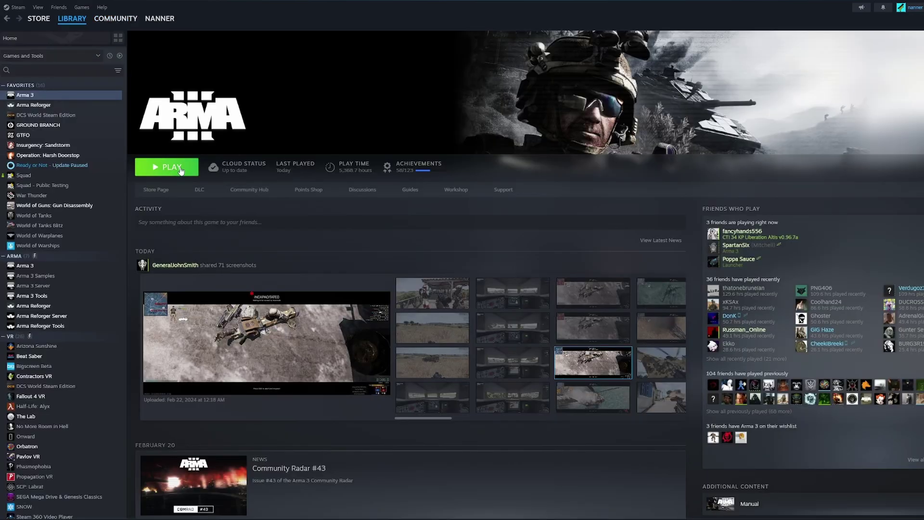
left_click(161, 166)
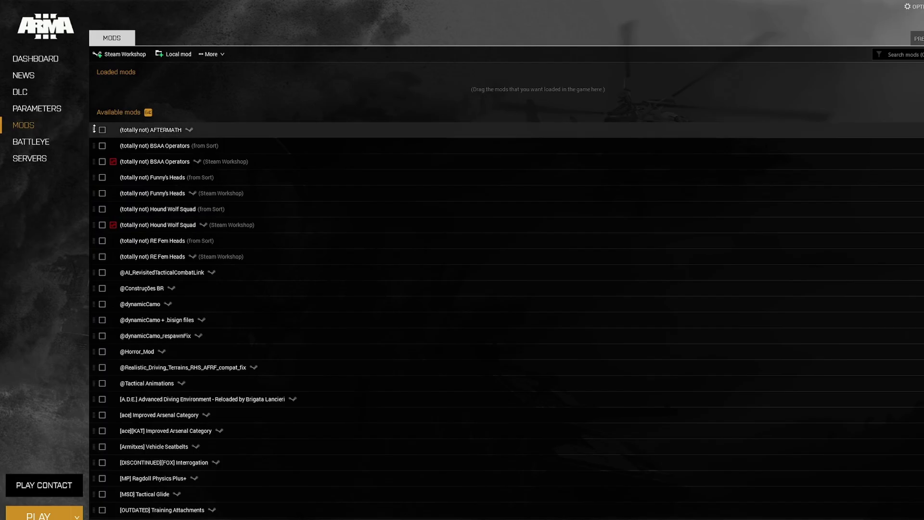
left_click(872, 43)
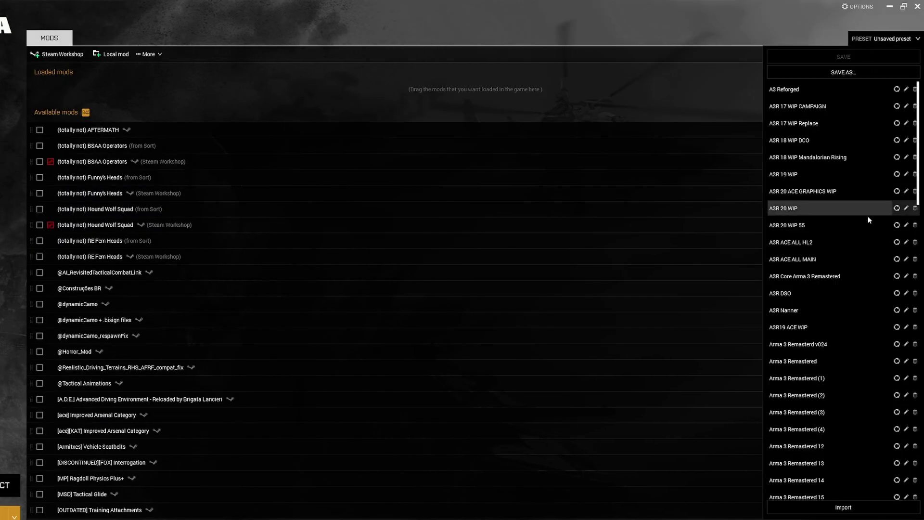
Step: Import the "nanner sez subscribe" preset file from Downloads and subscribe to its missing mods
left_click(842, 507)
left_click(128, 73)
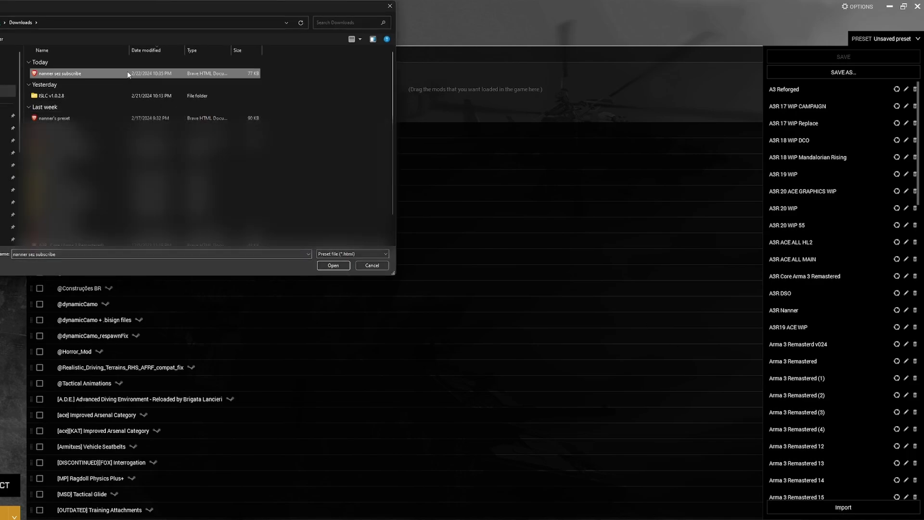
left_click(333, 266)
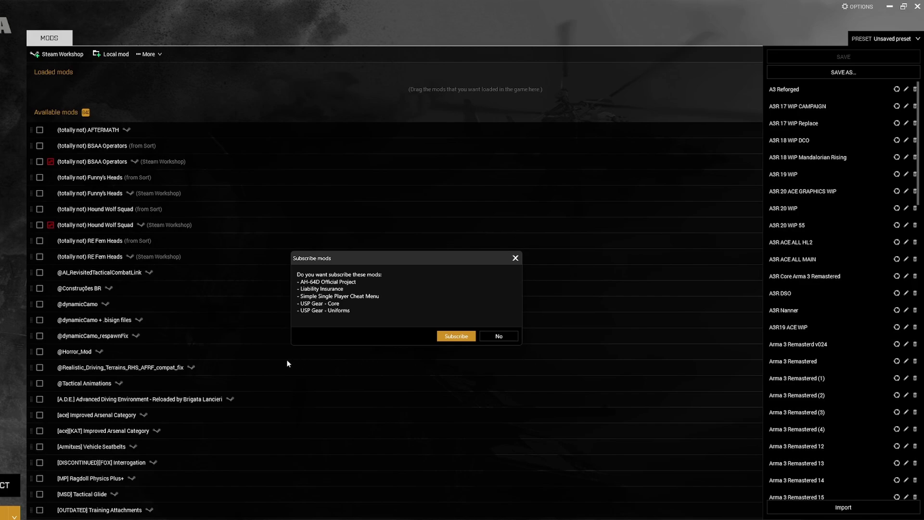
key("Return")
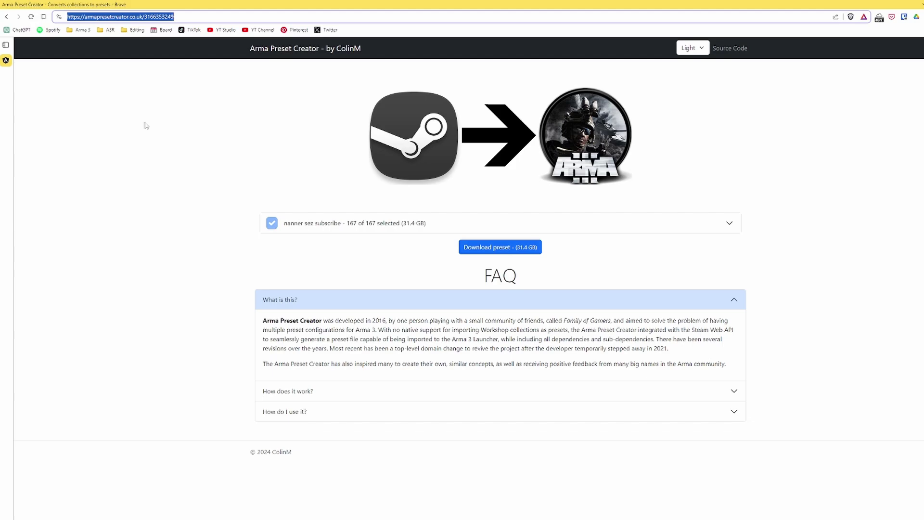
Step: Open the preset's web link in a new browser tab and download the preset again as "nanner sez subscribe (1)"
left_click(143, 62)
left_click(121, 17)
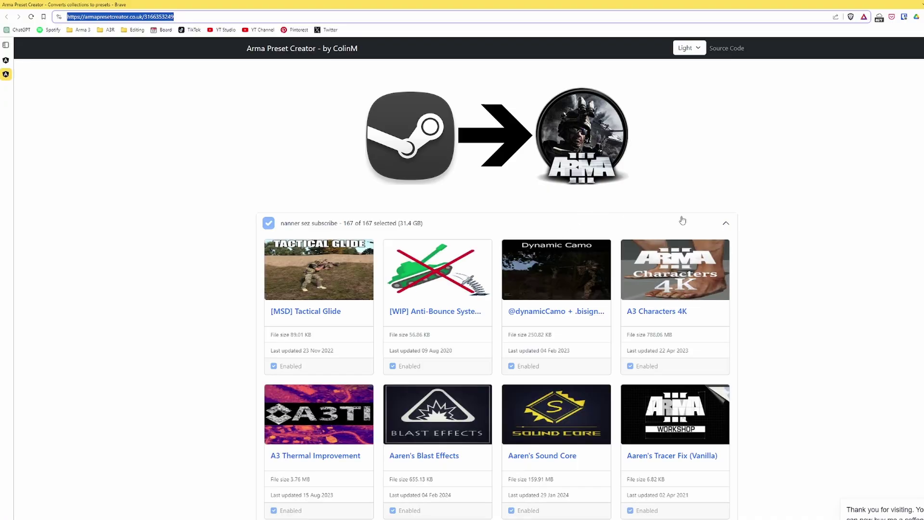
left_click(727, 224)
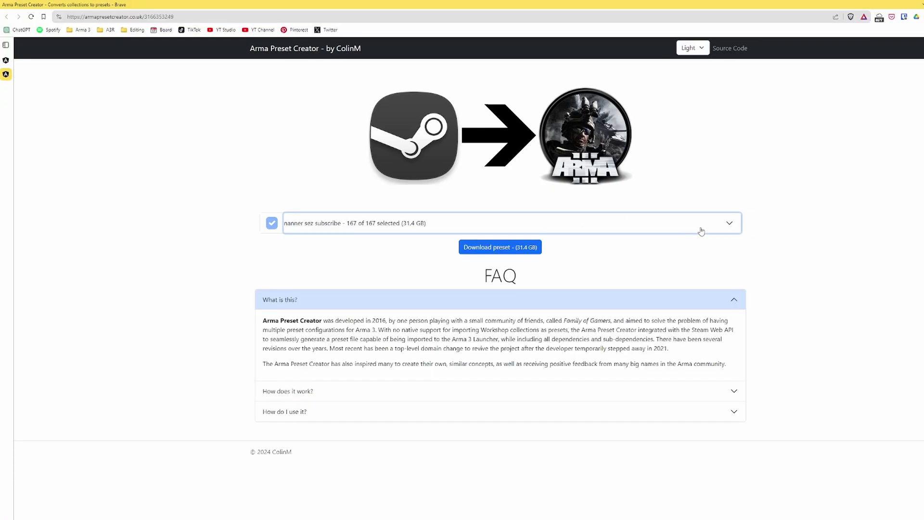
left_click(732, 229)
scroll(732, 229, "down", 15)
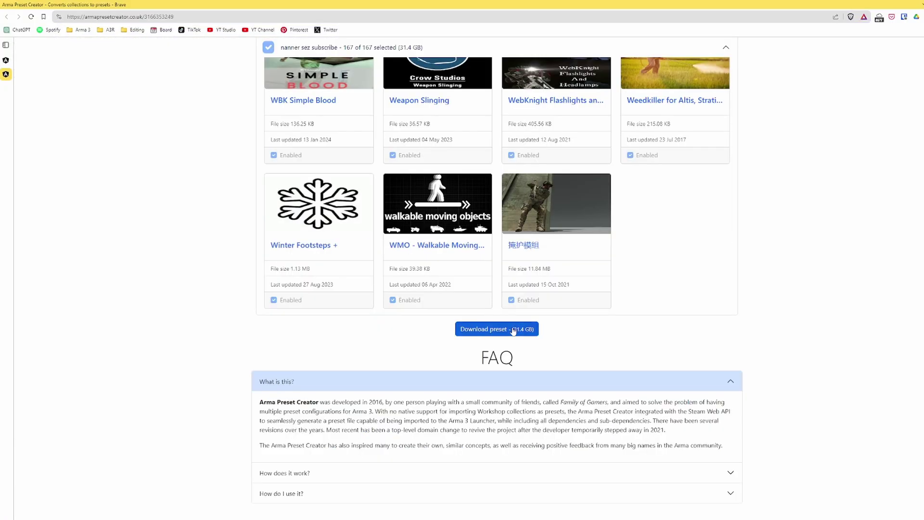
left_click(514, 330)
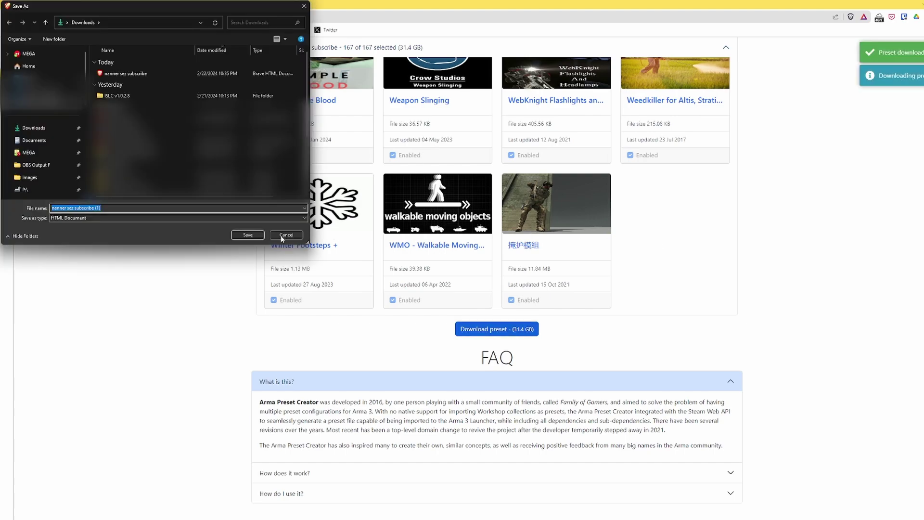
left_click(248, 235)
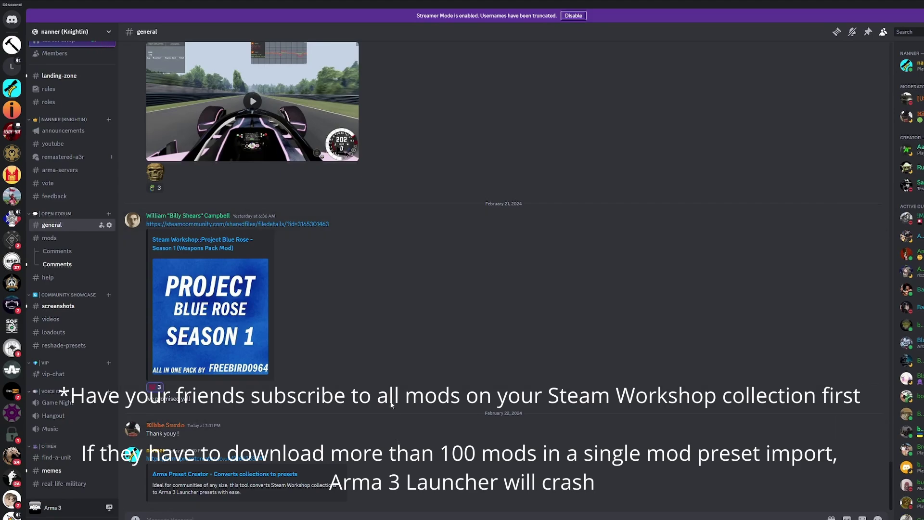
Step: Open the Arma 3 Workshop from the Steam library and look through the loaded mods in the Arma 3 Launcher
mouse_move(637, 519)
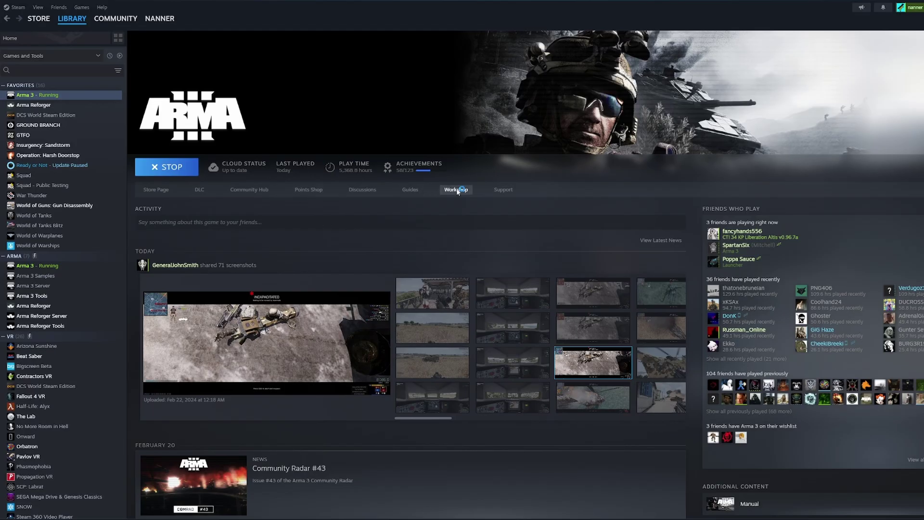
left_click(455, 191)
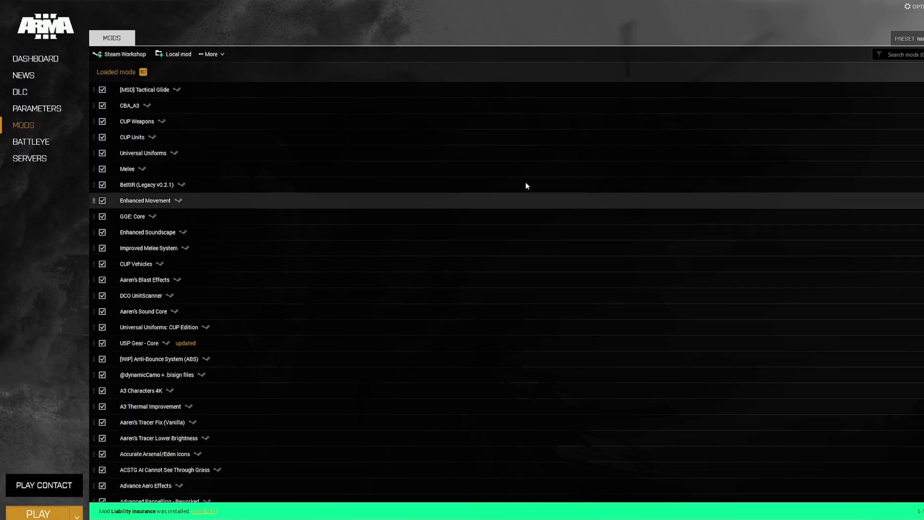
scroll(776, 154, "down", 3)
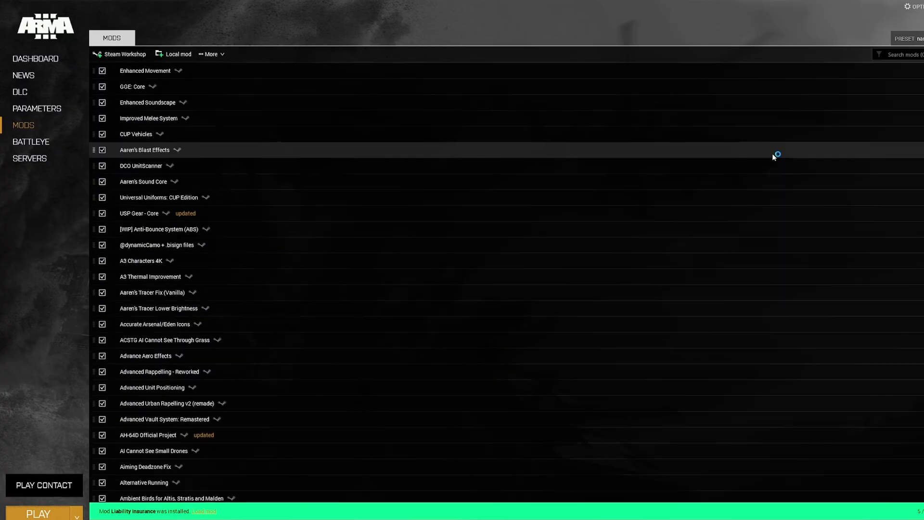
scroll(687, 184, "up", 2)
scroll(557, 192, "down", 3)
scroll(526, 267, "up", 3)
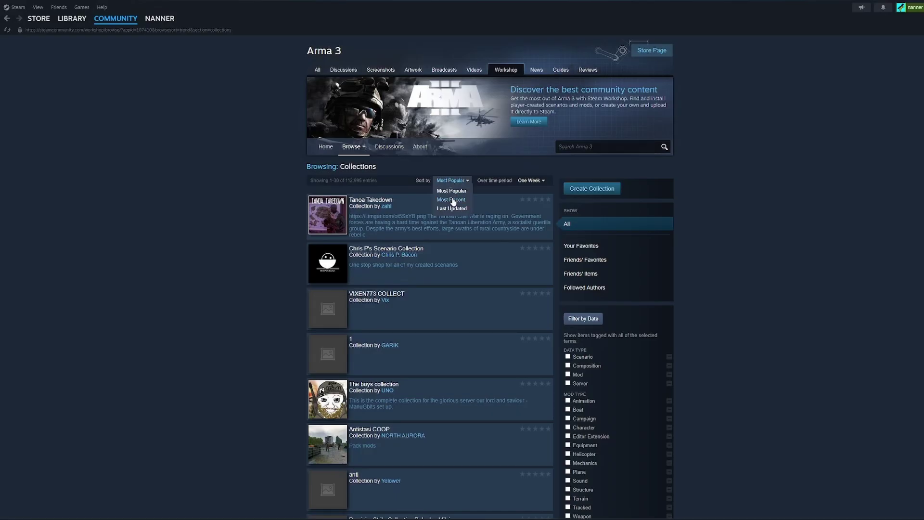
Step: Sort the Workshop collections by Most Recent and search the Workshop for "nan"
left_click(527, 182)
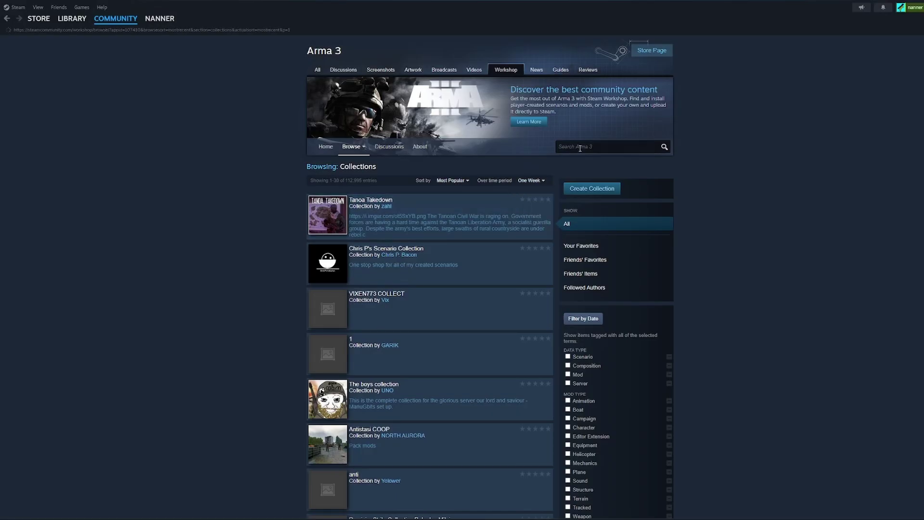
left_click(581, 147)
type("nan")
key("Return")
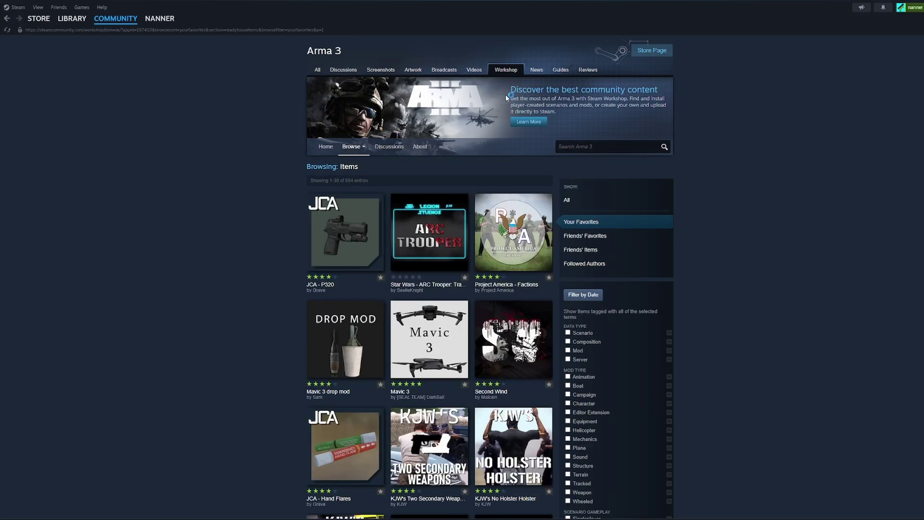
Step: Return to browsing Workshop collections, order them by Most Recent and look through the list
left_click(506, 70)
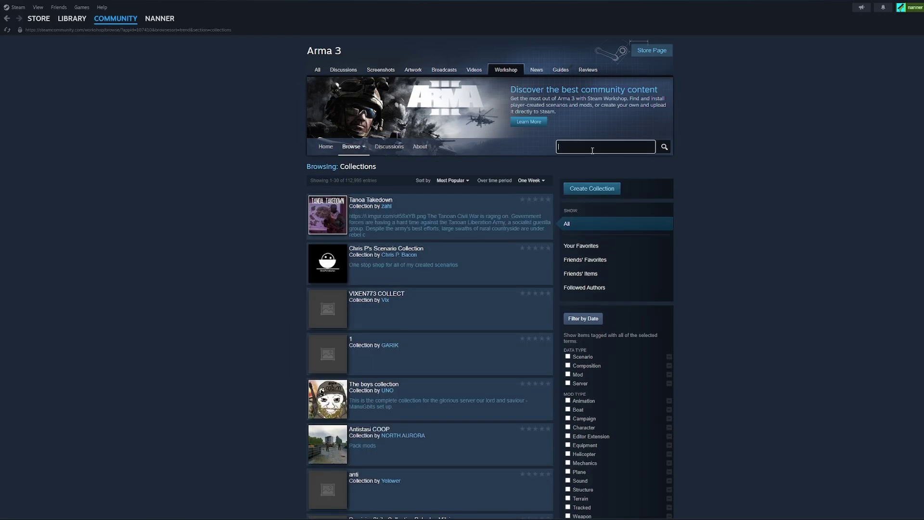
scroll(611, 237, "down", 3)
scroll(611, 238, "down", 3)
scroll(639, 235, "up", 6)
left_click(529, 198)
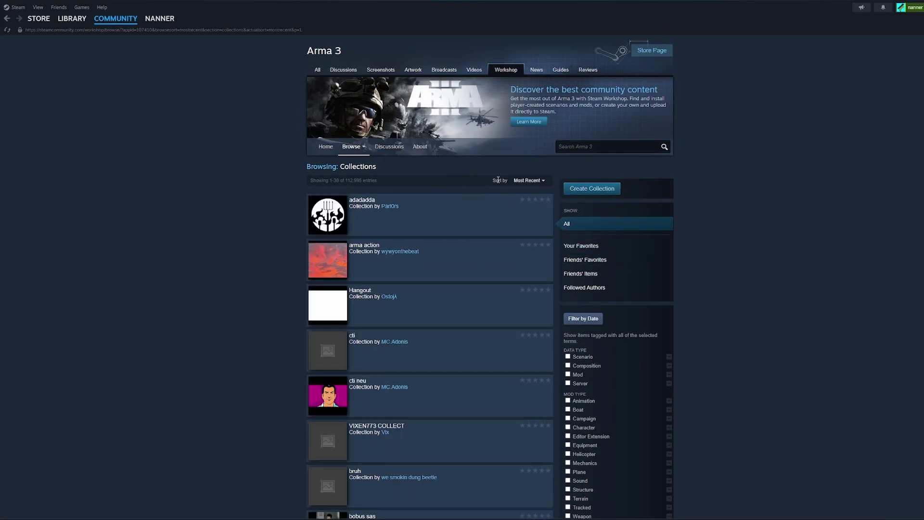
scroll(522, 223, "down", 5)
scroll(499, 251, "down", 8)
scroll(449, 287, "down", 5)
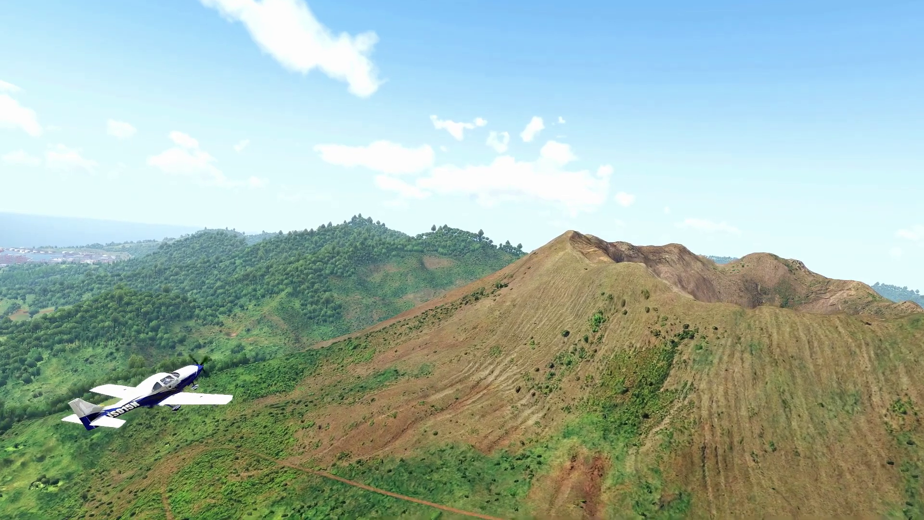